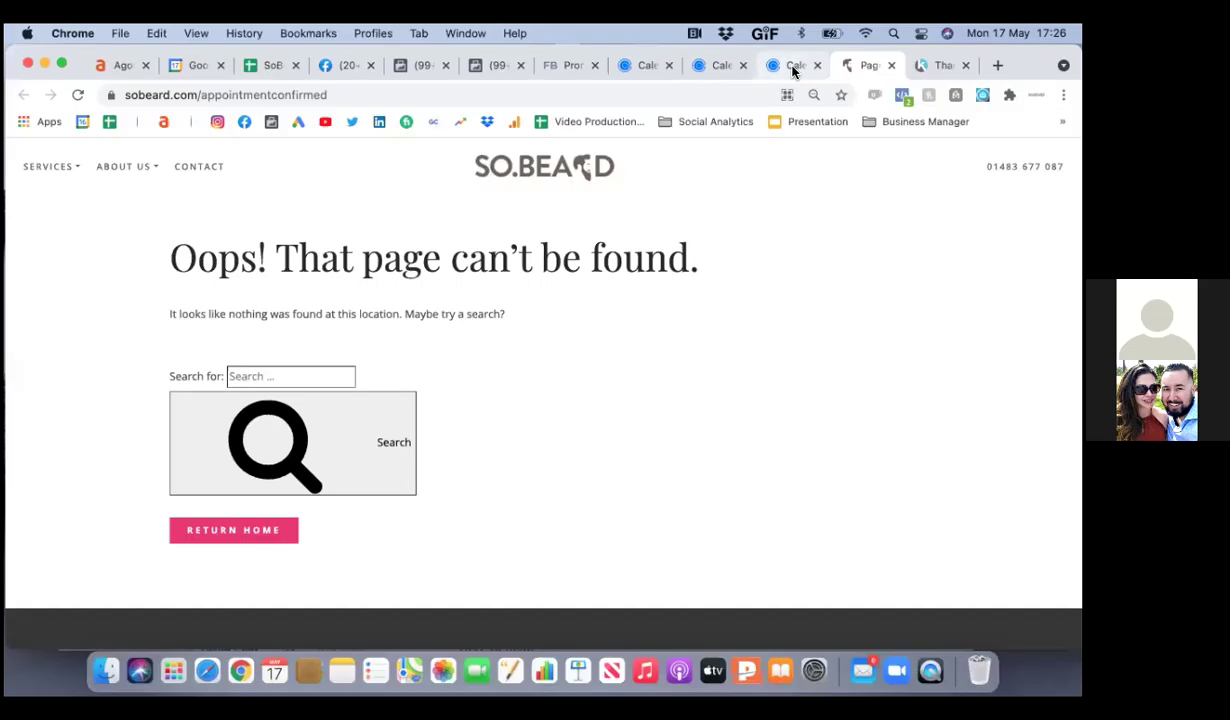
- Review the Calendly appointment confirmation, the booking calendar and the event's confirmation page settings
{"action": "left_click", "coordinate": [793, 67]}
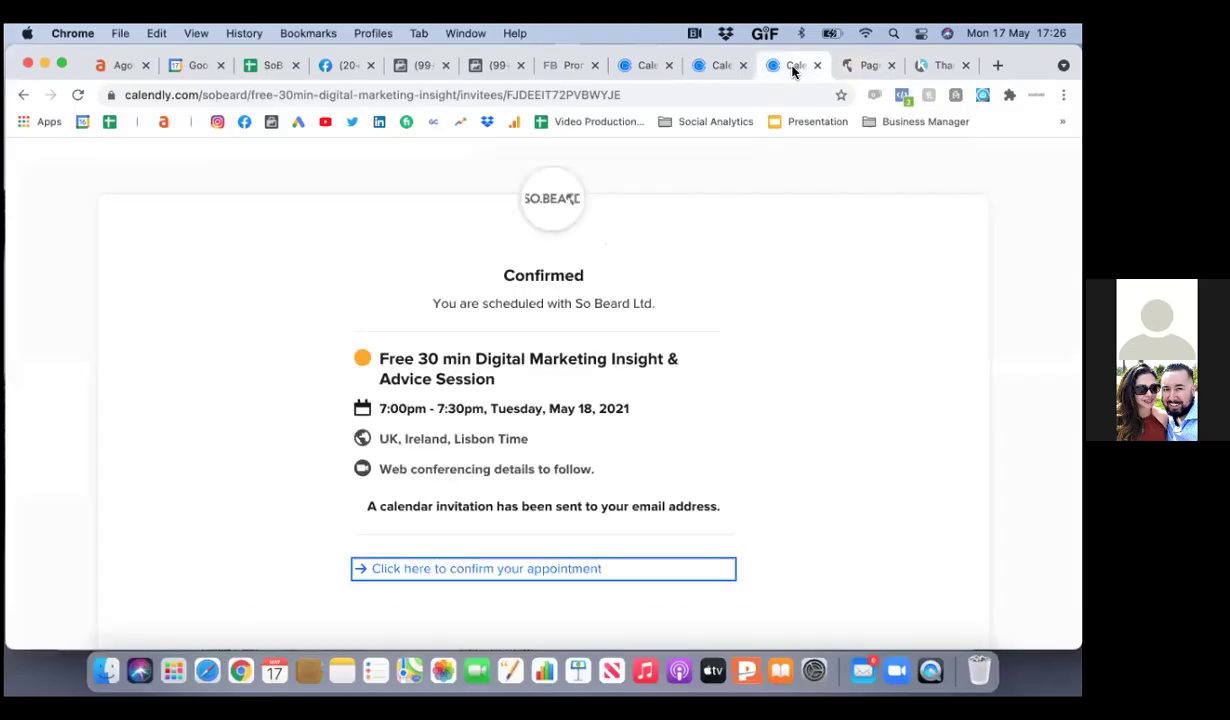
{"action": "left_click", "coordinate": [702, 67]}
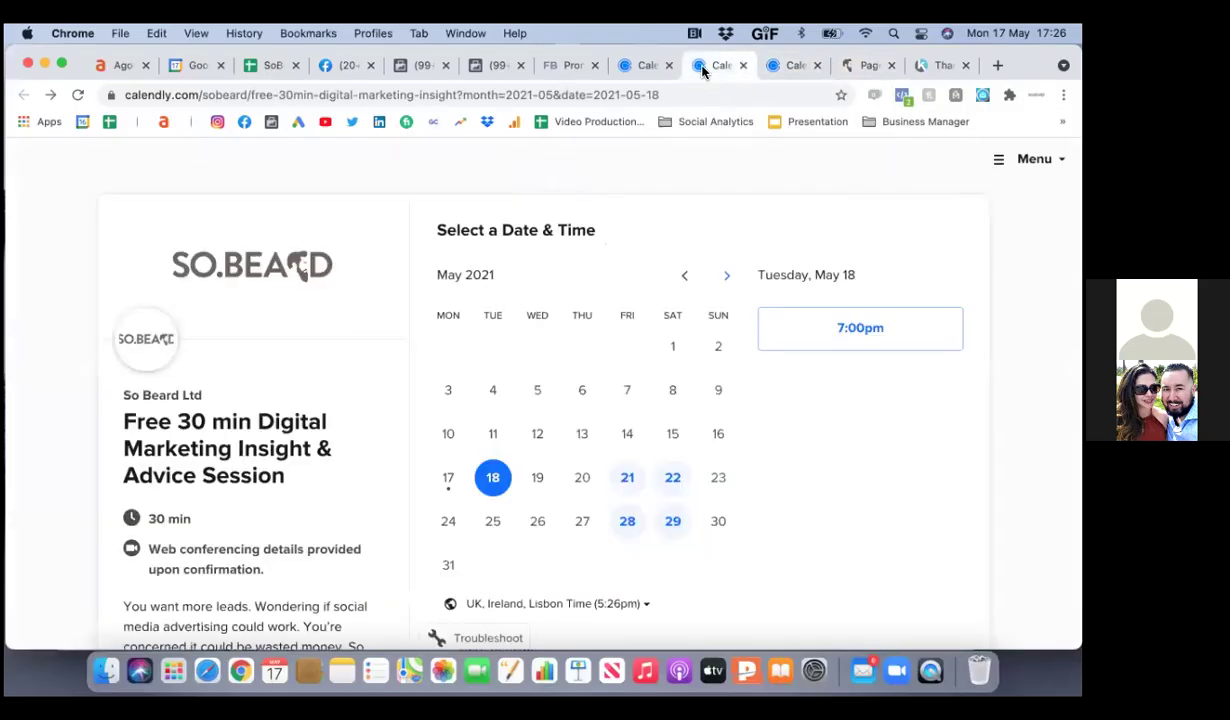
{"action": "left_click", "coordinate": [639, 67]}
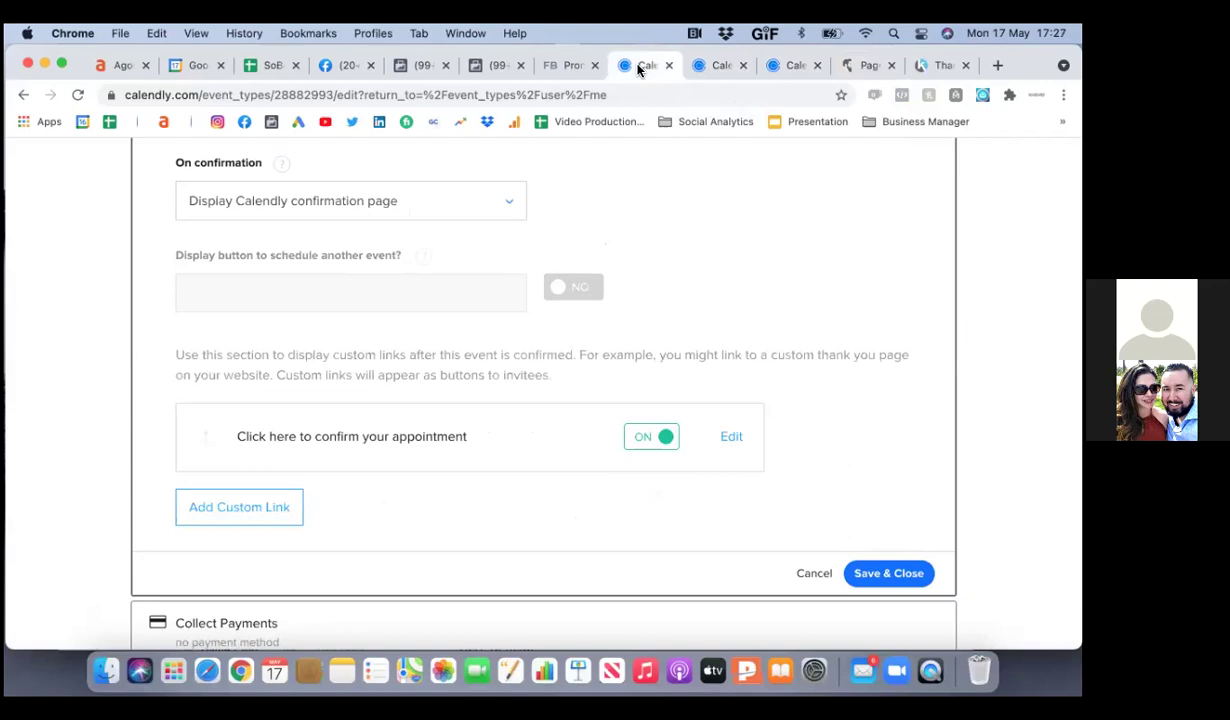
{"action": "scroll", "coordinate": [494, 393], "scroll_direction": "up", "scroll_amount": 2}
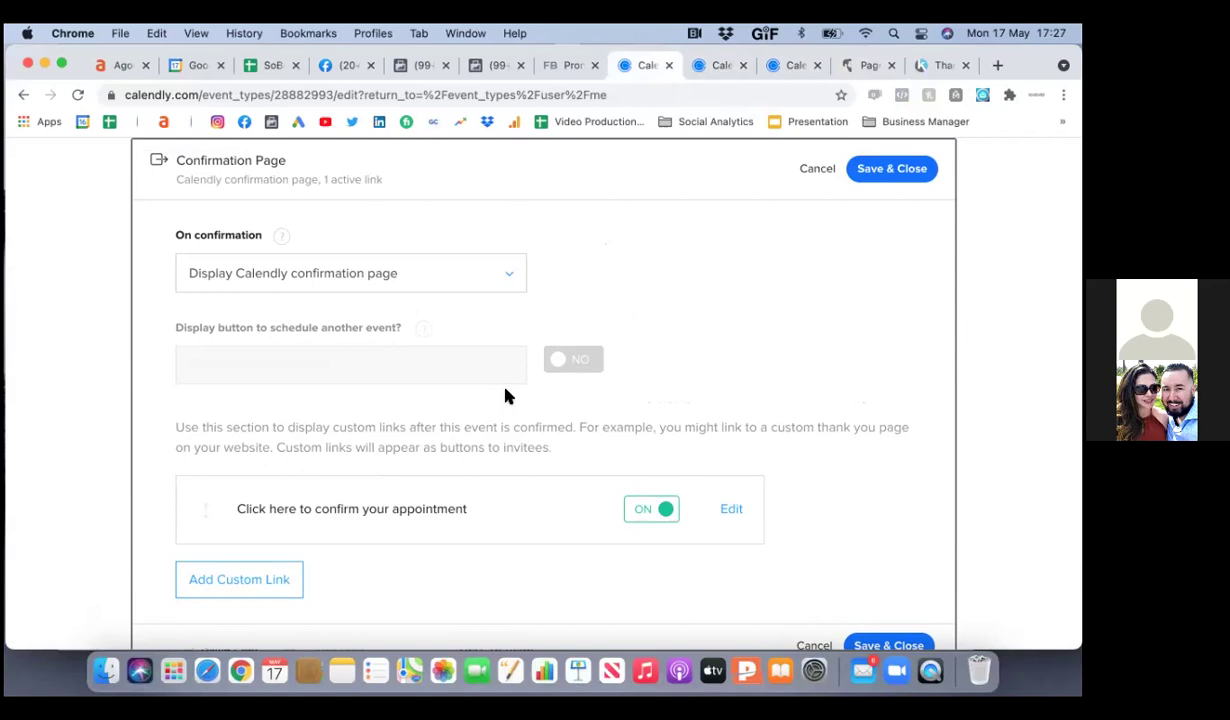
- Close the draft ad set page and open the SoBeard Ltd ad account from the Facebook business home
{"action": "left_click", "coordinate": [481, 66]}
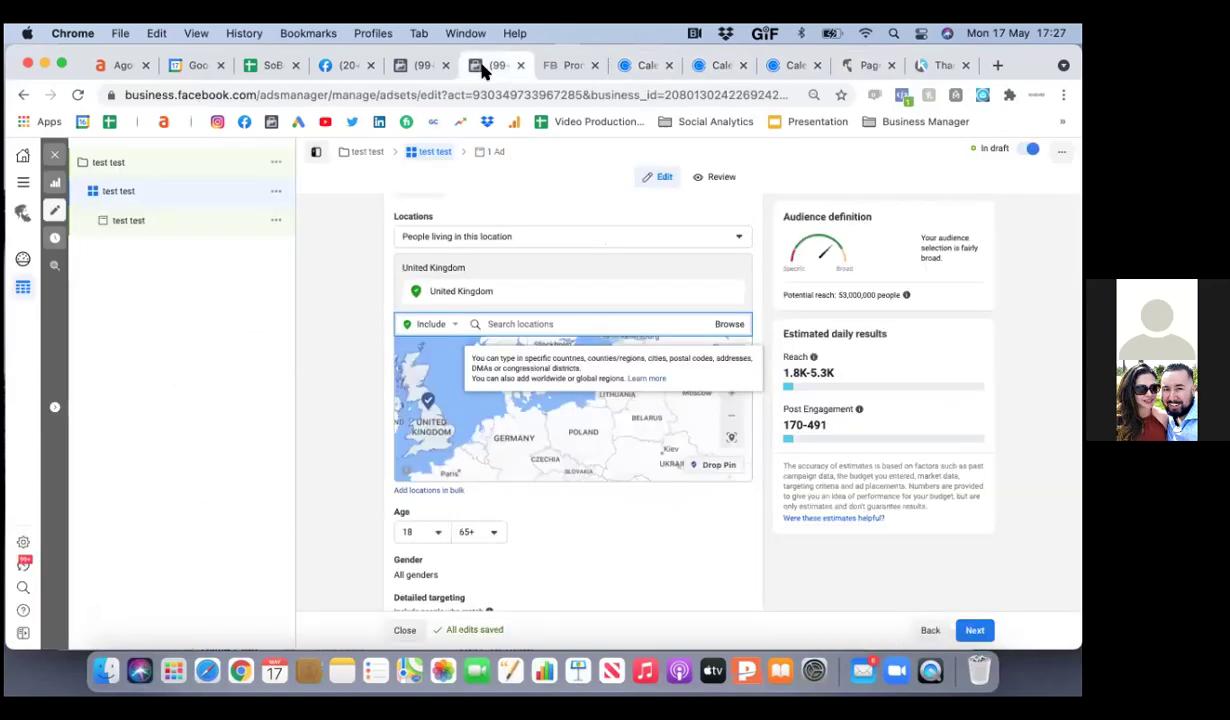
{"action": "left_click", "coordinate": [520, 66]}
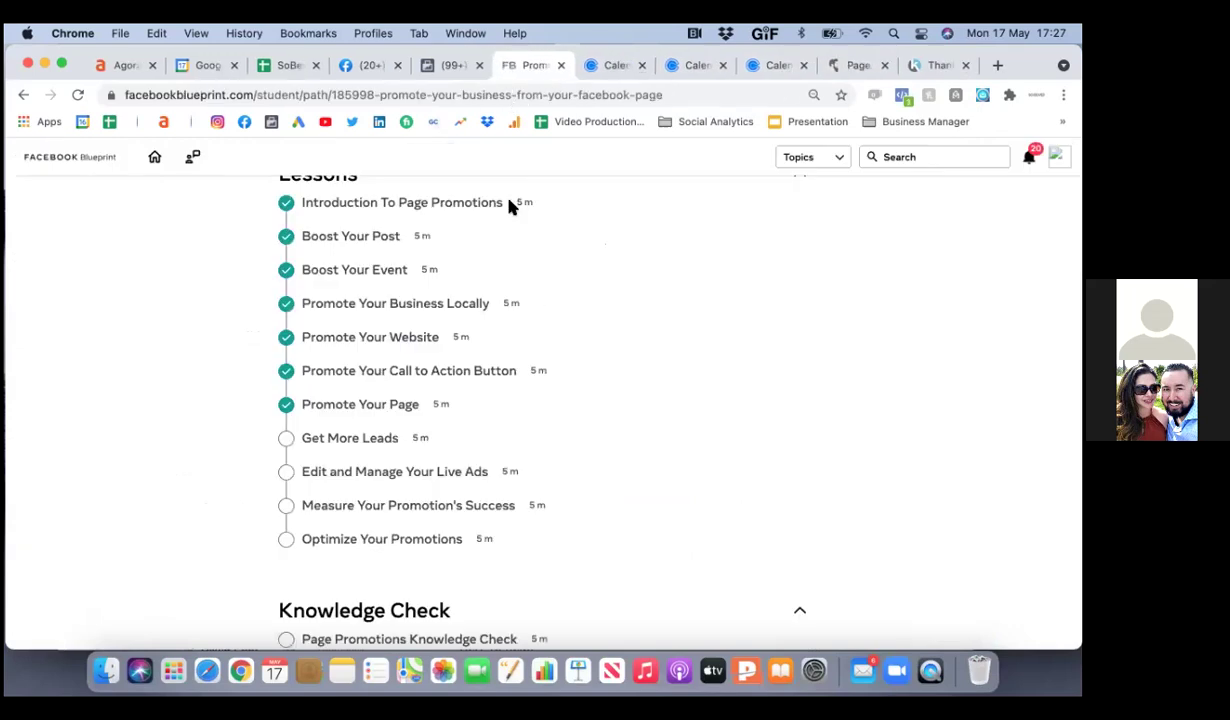
{"action": "left_click", "coordinate": [450, 68]}
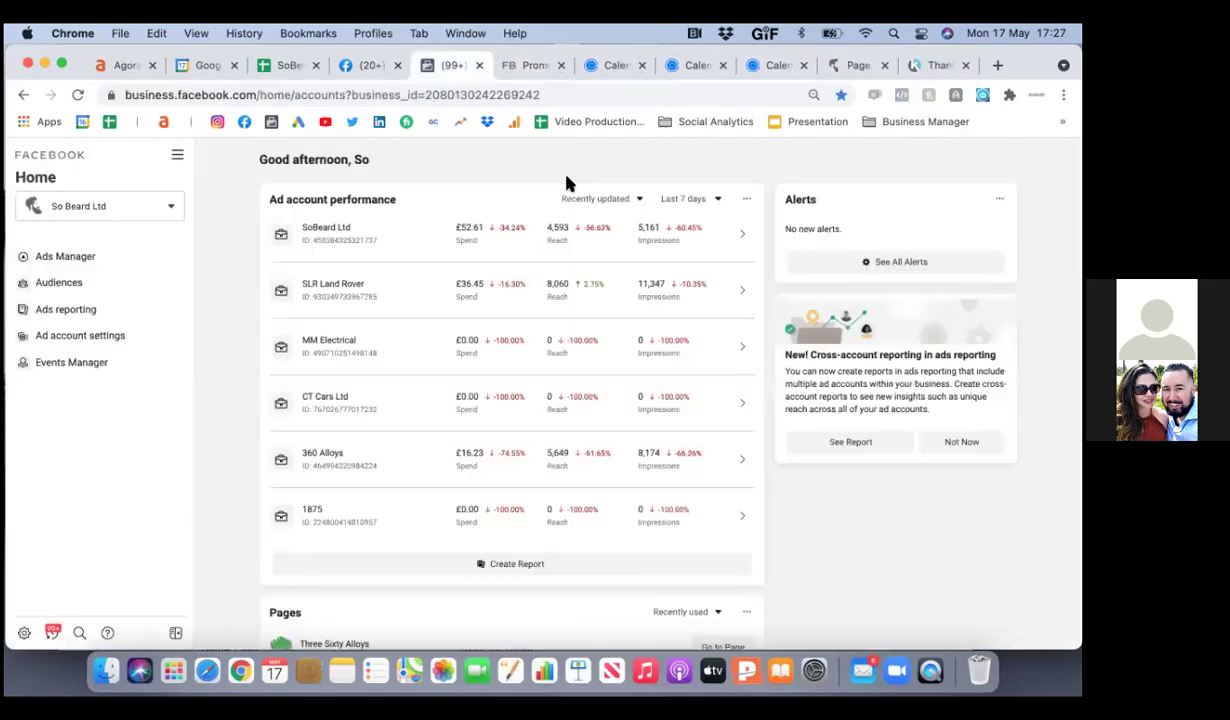
{"action": "left_click", "coordinate": [341, 228]}
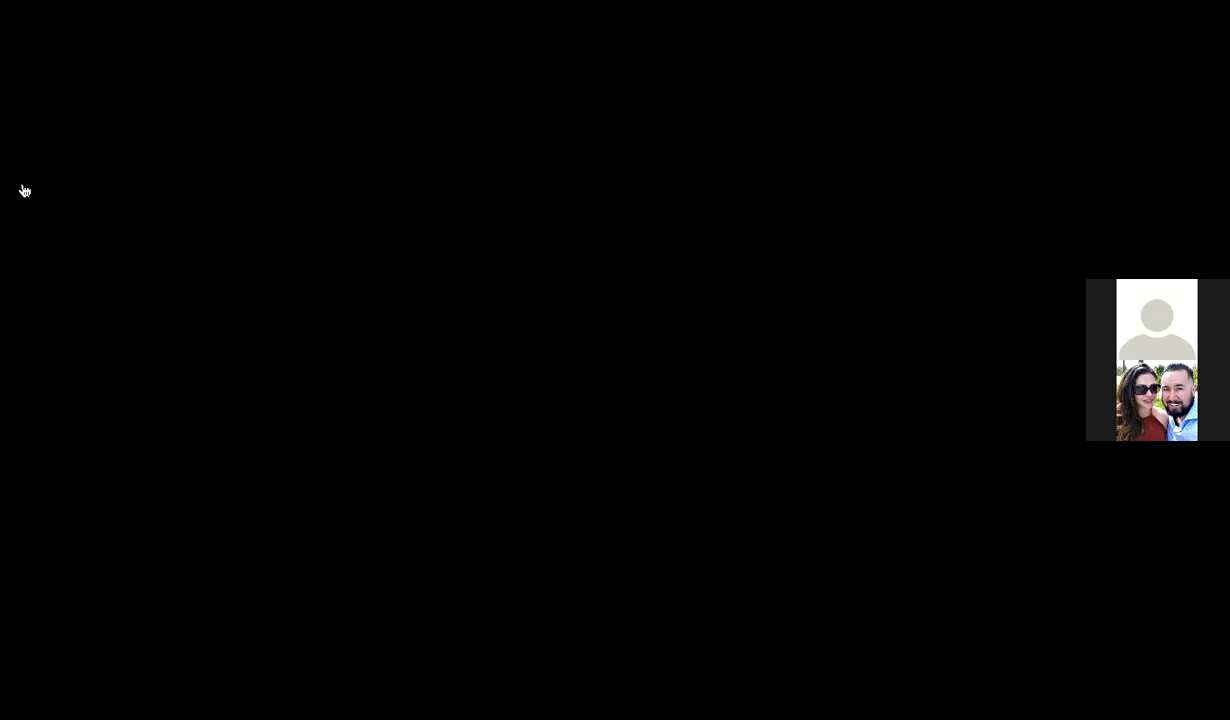
- Open Events Manager for the ad account and dismiss the aggregated event measurement introduction
{"action": "left_click", "coordinate": [24, 190]}
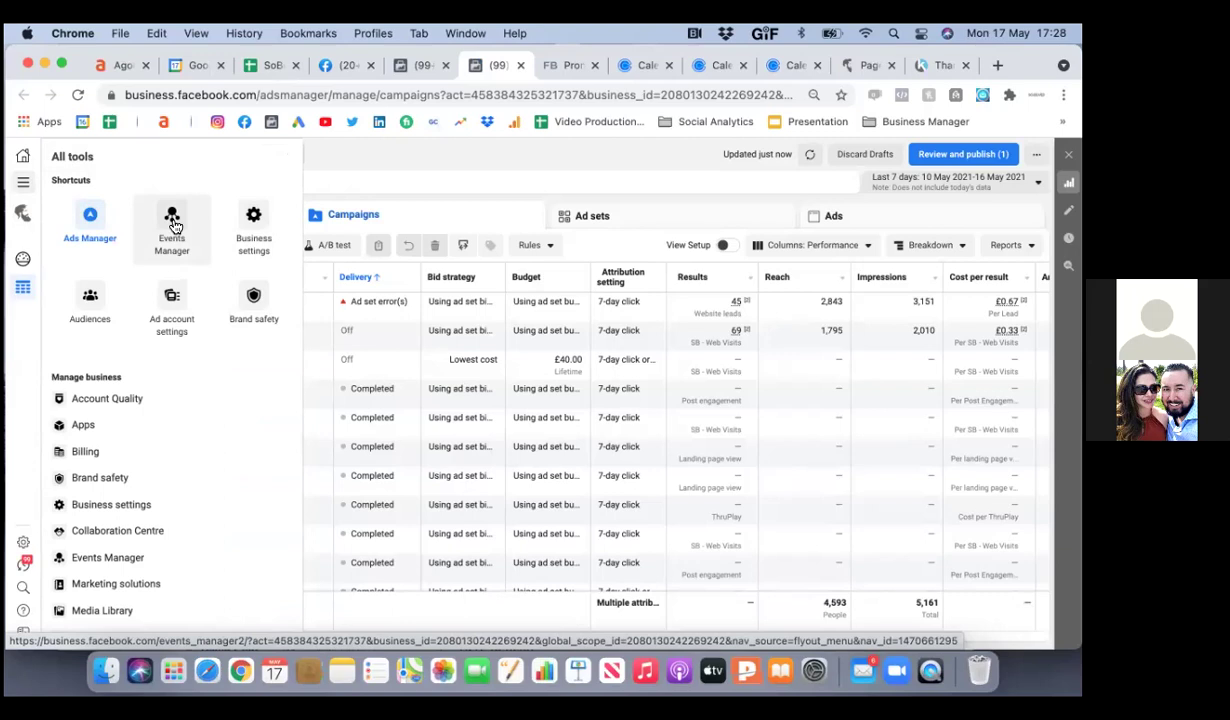
{"action": "left_click", "coordinate": [173, 225]}
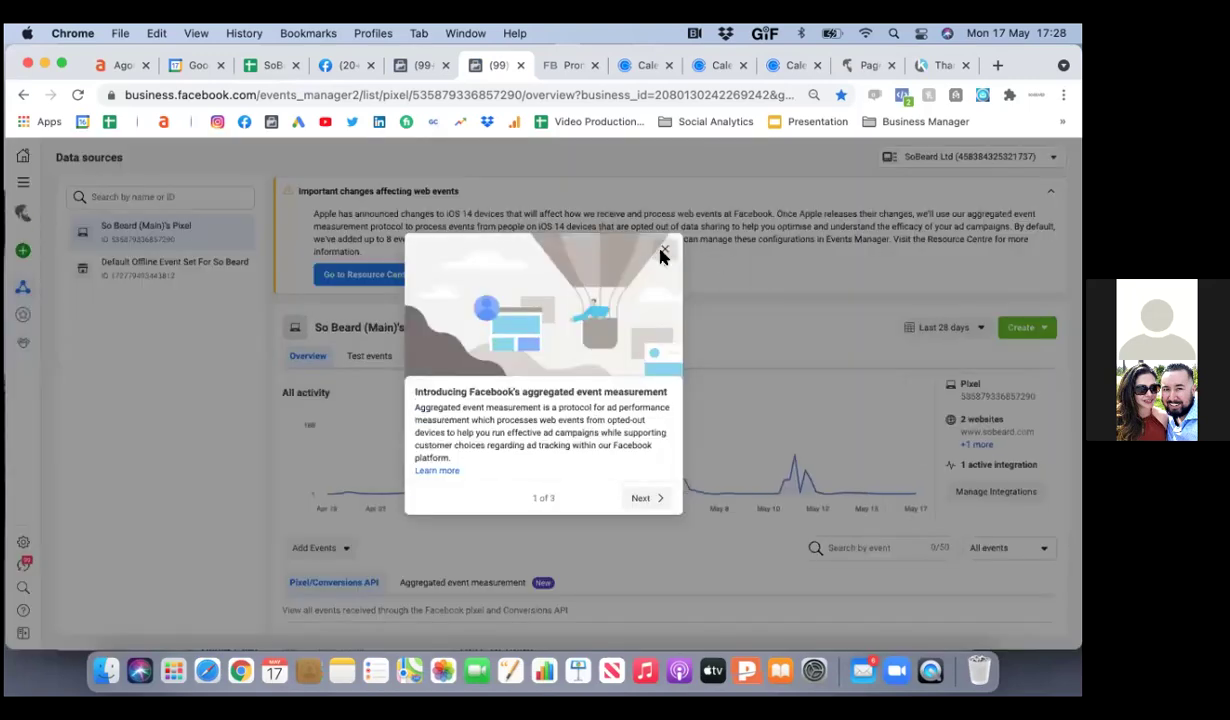
{"action": "left_click", "coordinate": [660, 256]}
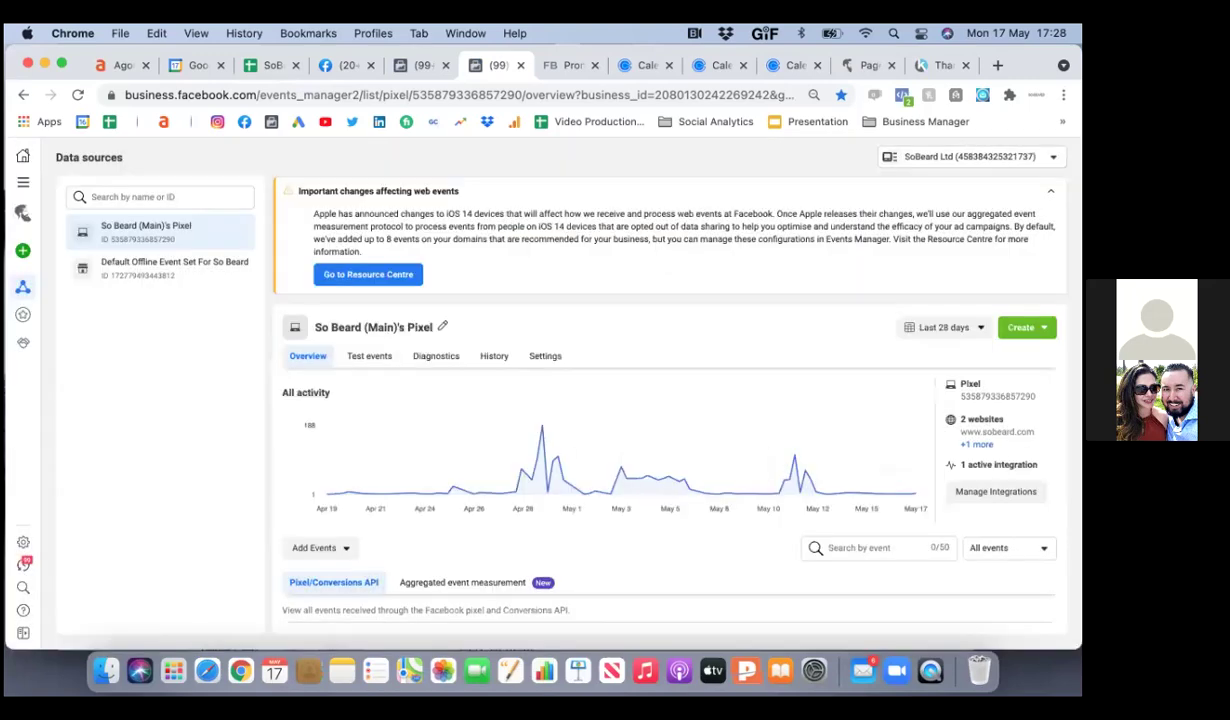
- Switch the data sources to the So Beard Ltd business, select So Beard (Main)'s Pixel and collapse the web events notice
{"action": "left_click", "coordinate": [970, 157]}
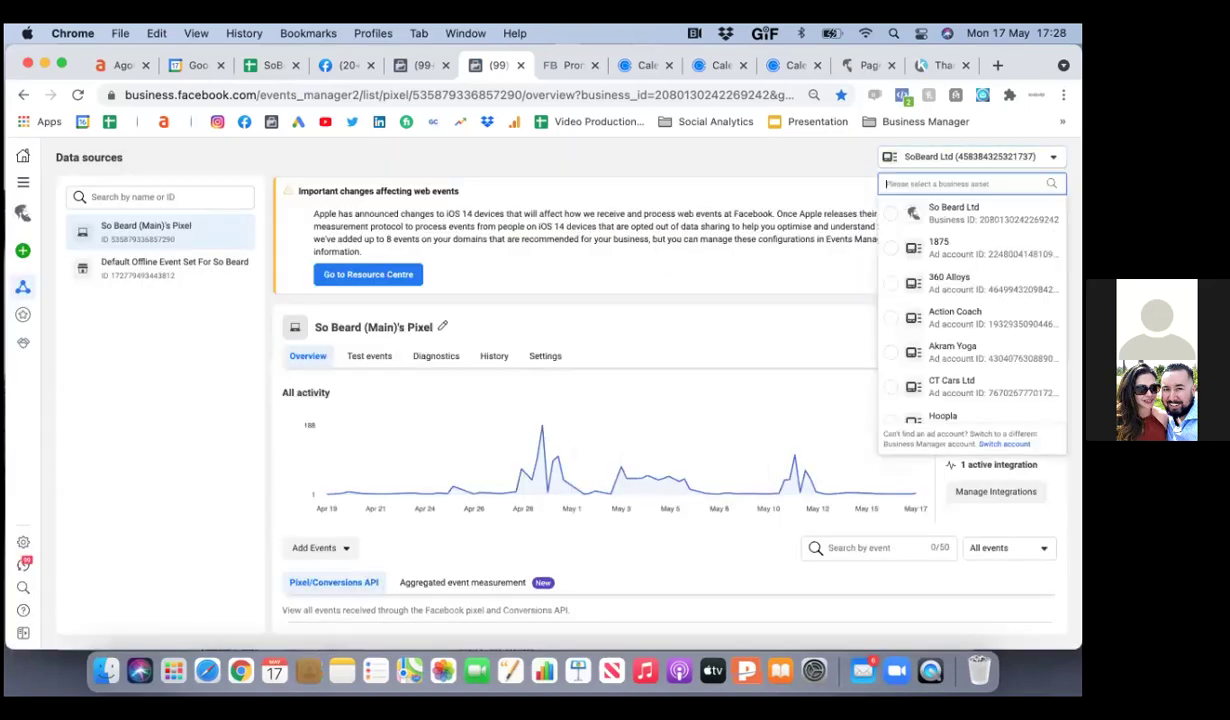
{"action": "left_click", "coordinate": [975, 222]}
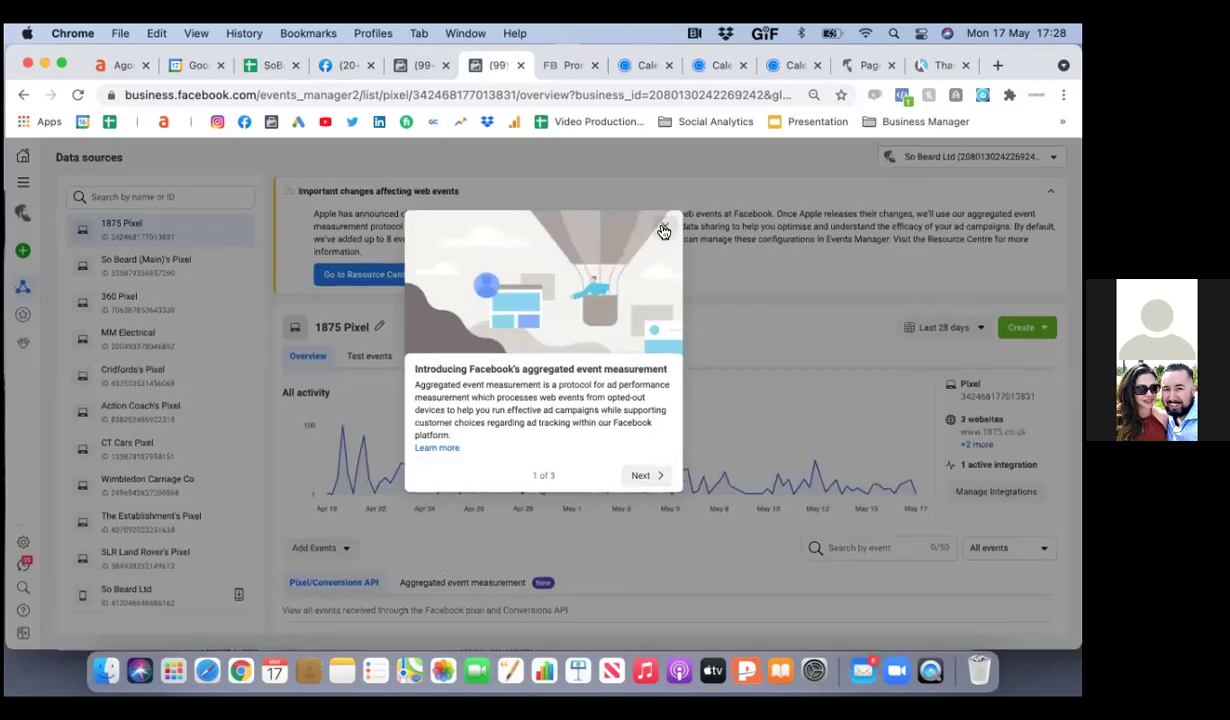
{"action": "left_click", "coordinate": [664, 227]}
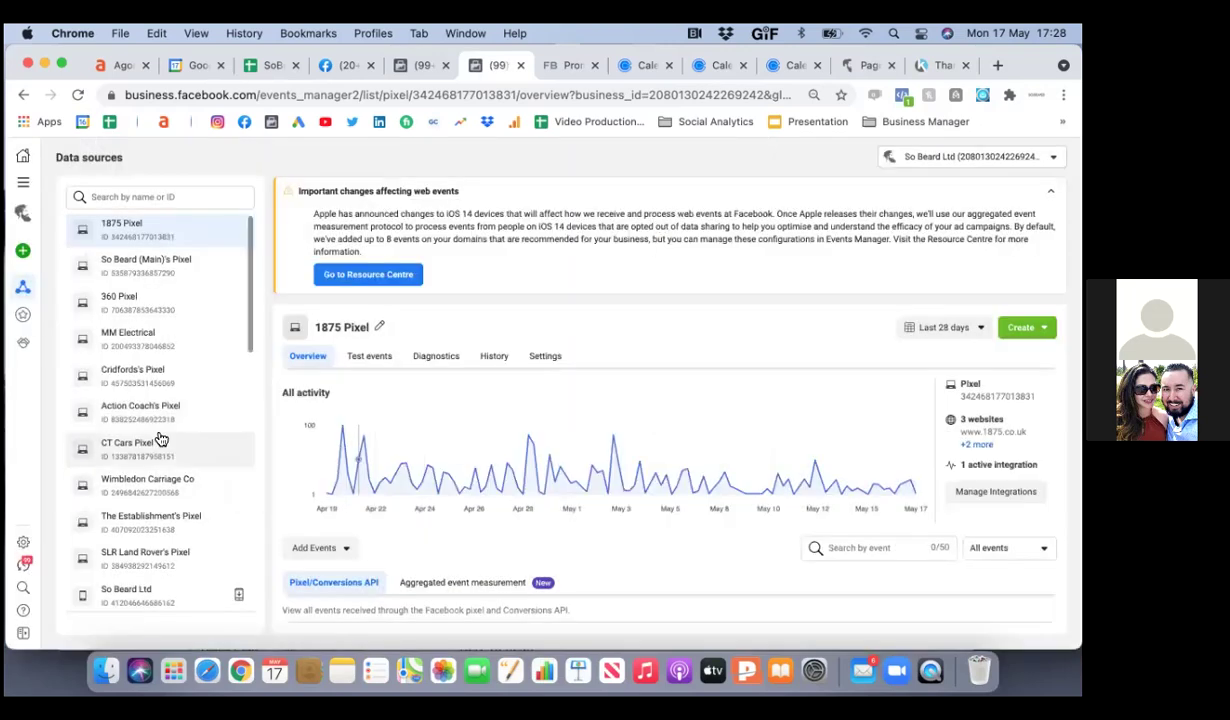
{"action": "left_click", "coordinate": [187, 265]}
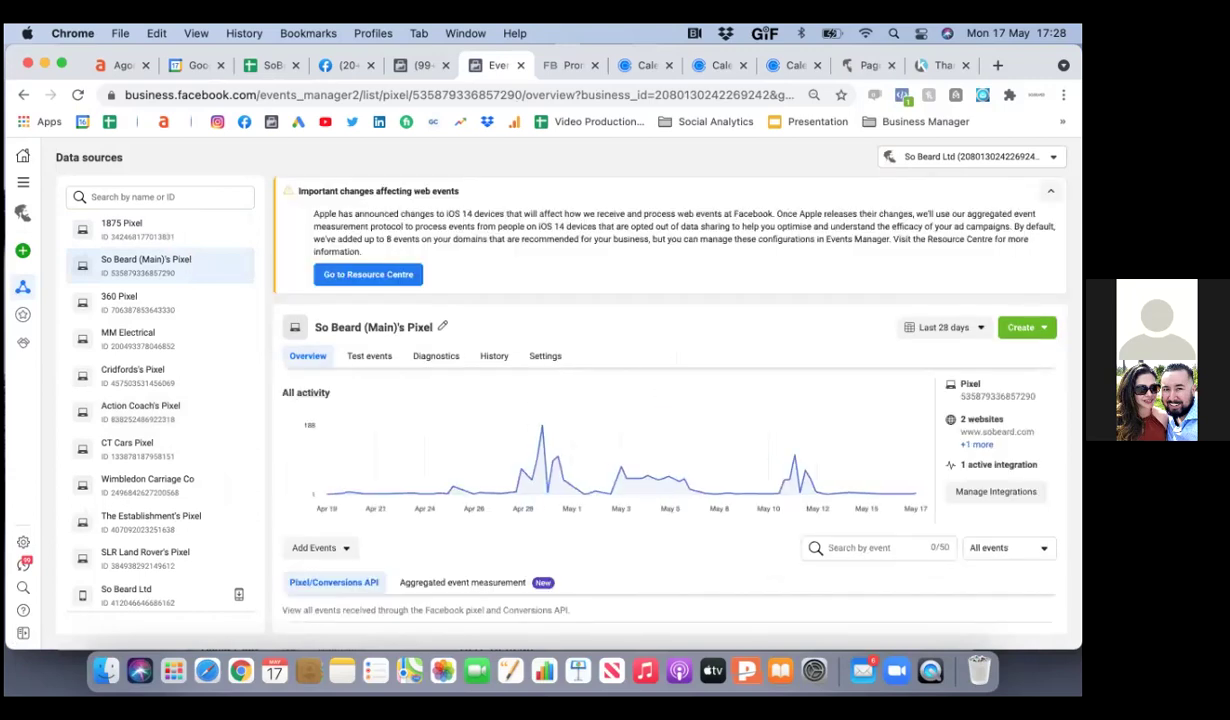
{"action": "left_click", "coordinate": [1015, 188]}
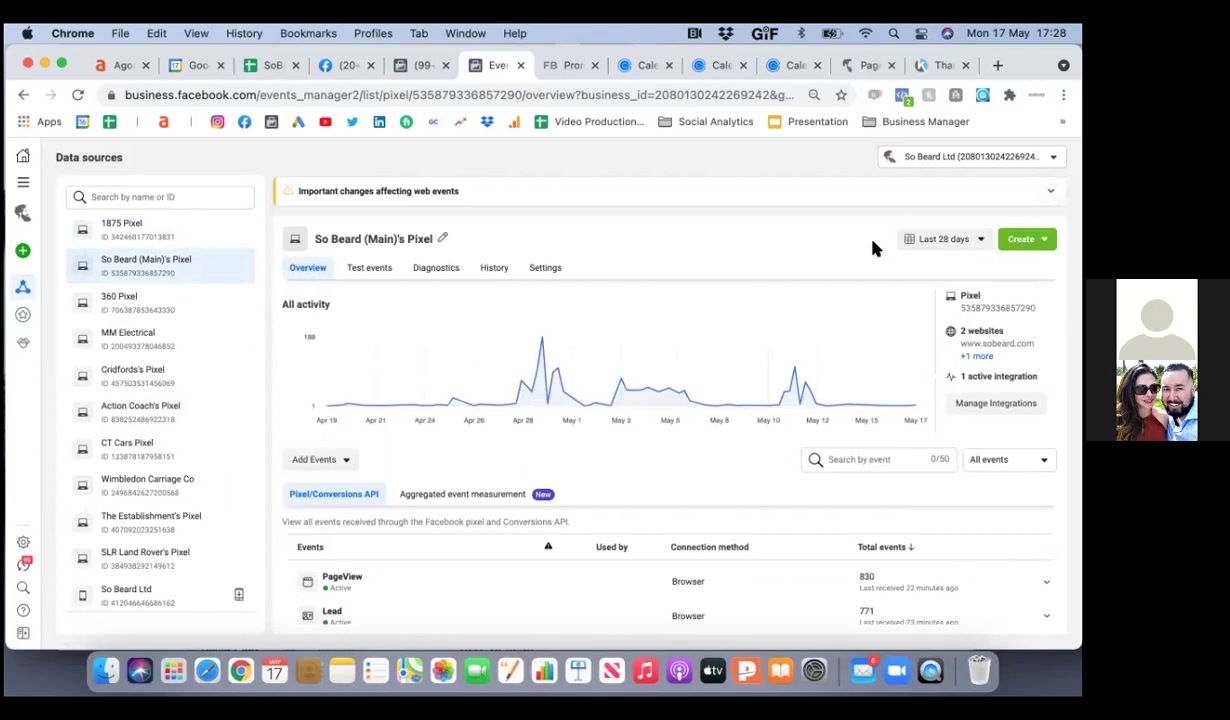
- Open the list of custom conversions for the So Beard Ltd business
{"action": "scroll", "coordinate": [813, 360], "scroll_direction": "down", "scroll_amount": 1}
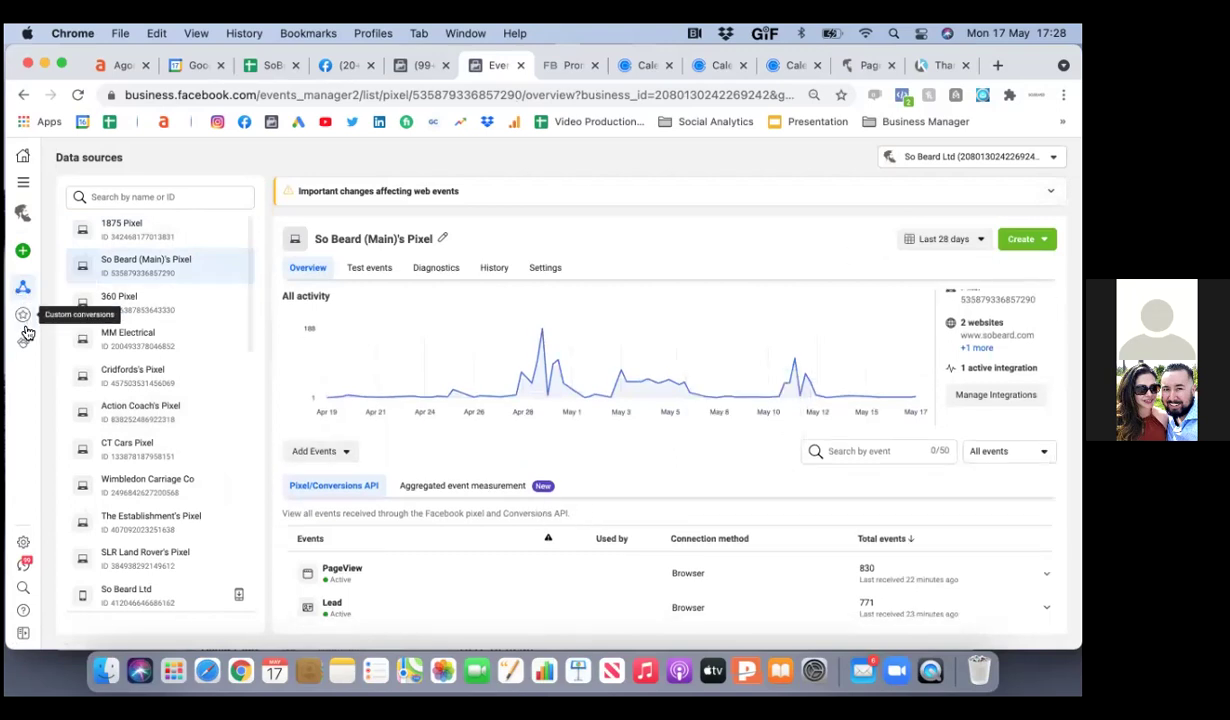
{"action": "mouse_move", "coordinate": [24, 316]}
{"action": "left_click", "coordinate": [70, 316]}
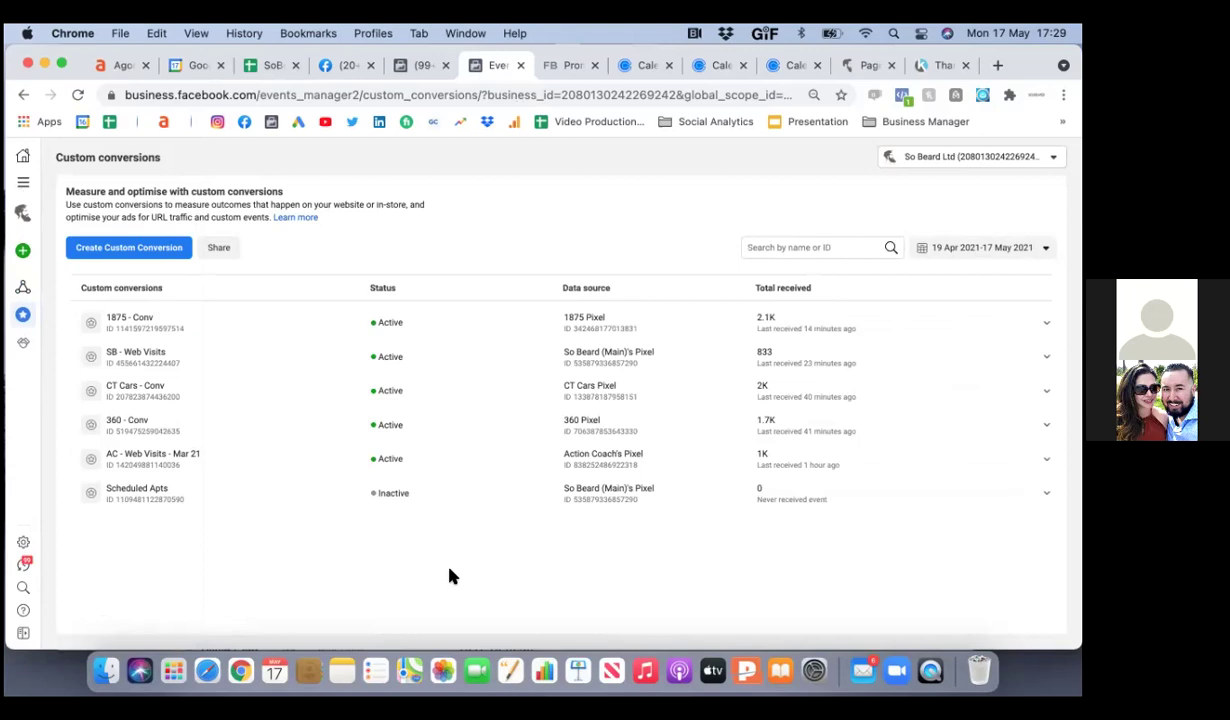
- Delete the inactive Scheduled Apts custom conversion
{"action": "left_click", "coordinate": [343, 500]}
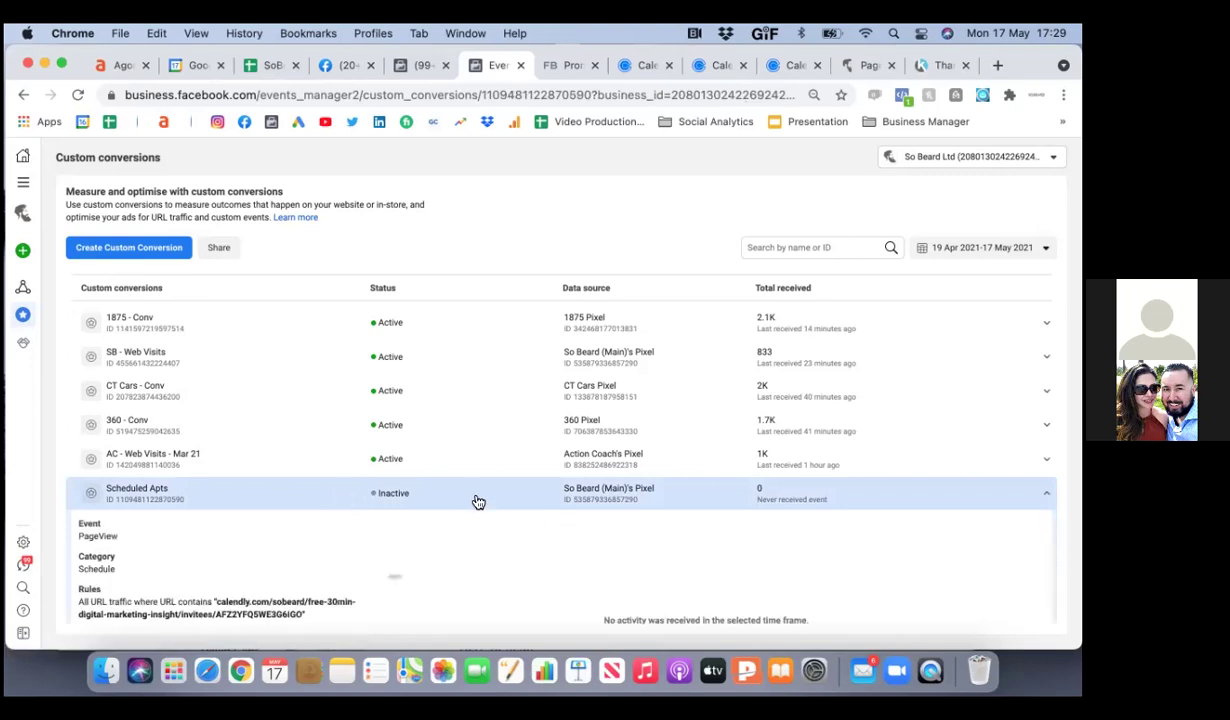
{"action": "scroll", "coordinate": [667, 472], "scroll_direction": "down", "scroll_amount": 3}
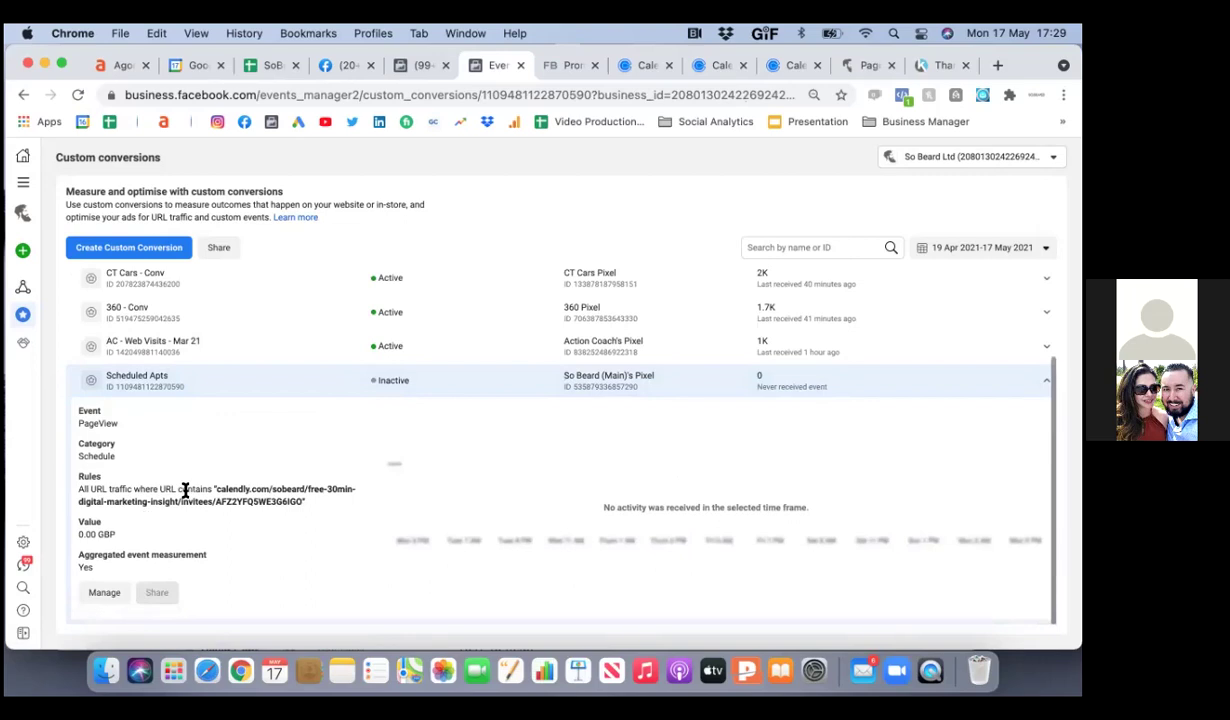
{"action": "left_click", "coordinate": [106, 593]}
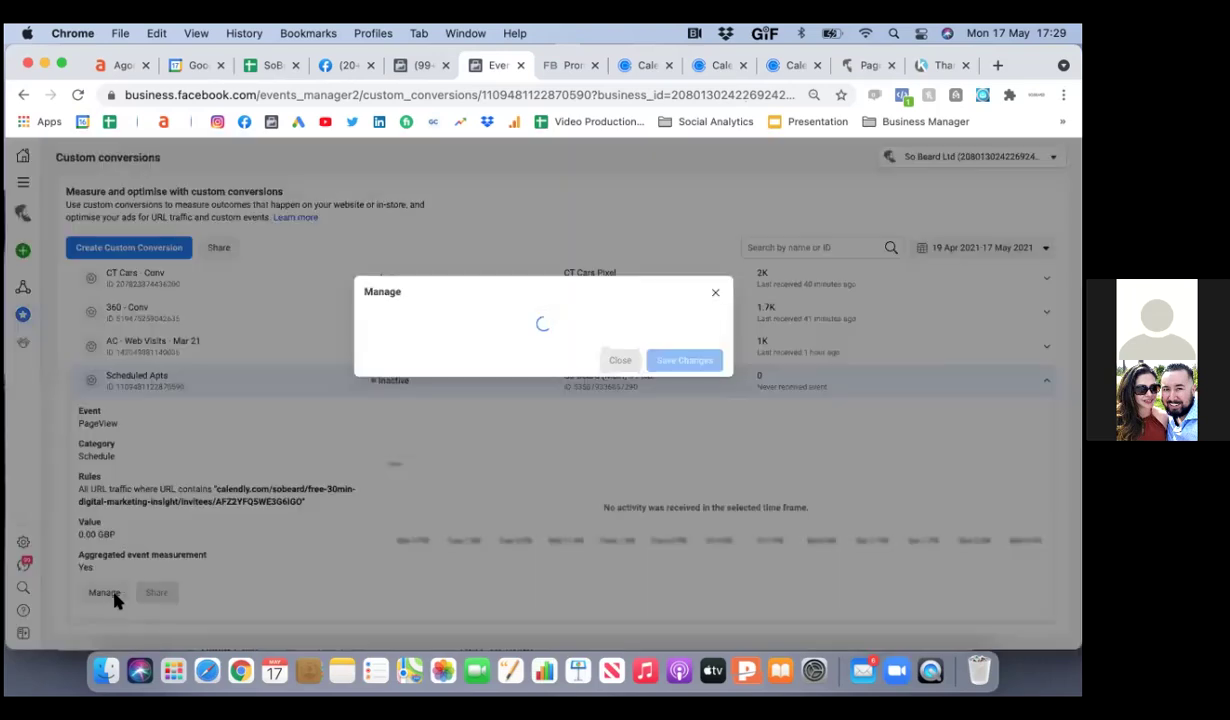
{"action": "left_click", "coordinate": [709, 313]}
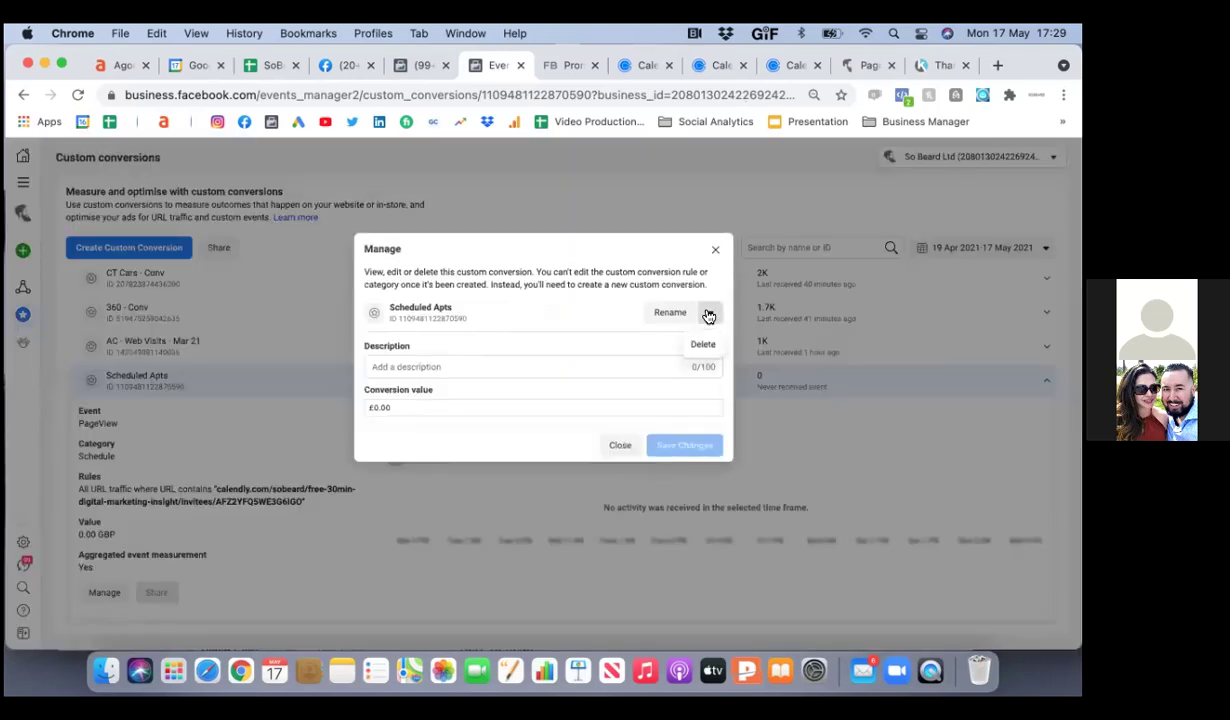
{"action": "left_click", "coordinate": [703, 345]}
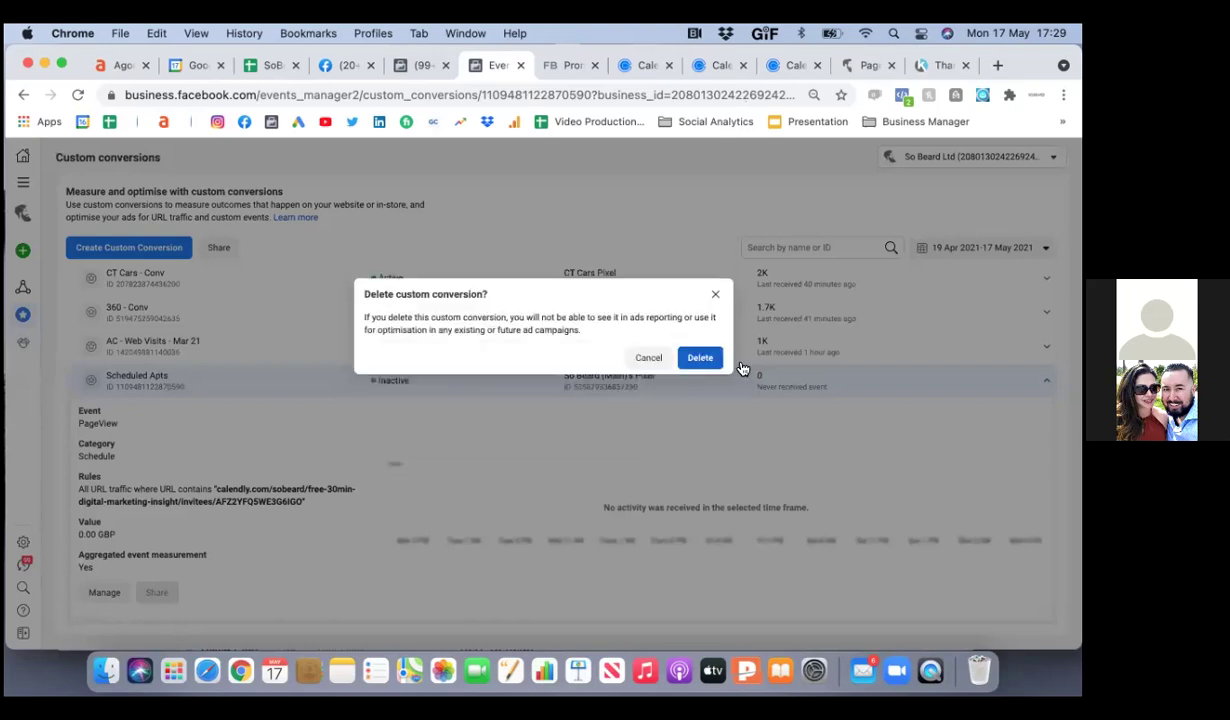
{"action": "left_click", "coordinate": [700, 357]}
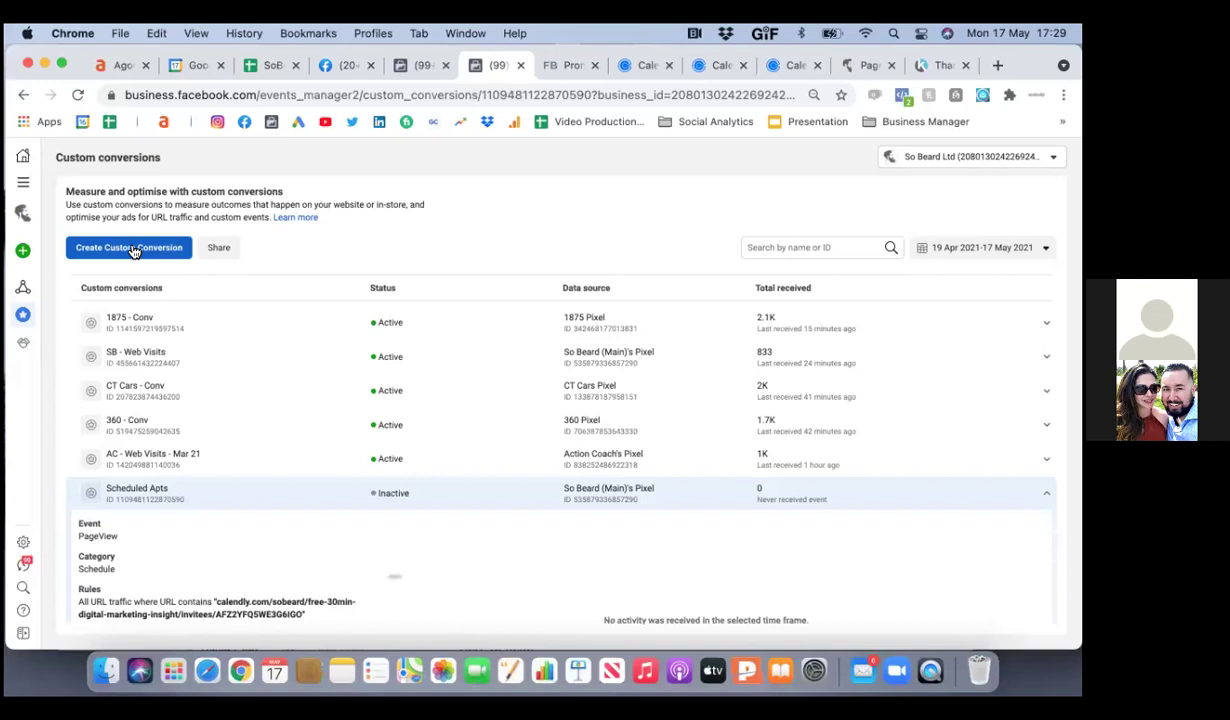
- Start a new custom conversion with So Beard (Main)'s Pixel as its data source
{"action": "left_click", "coordinate": [131, 248]}
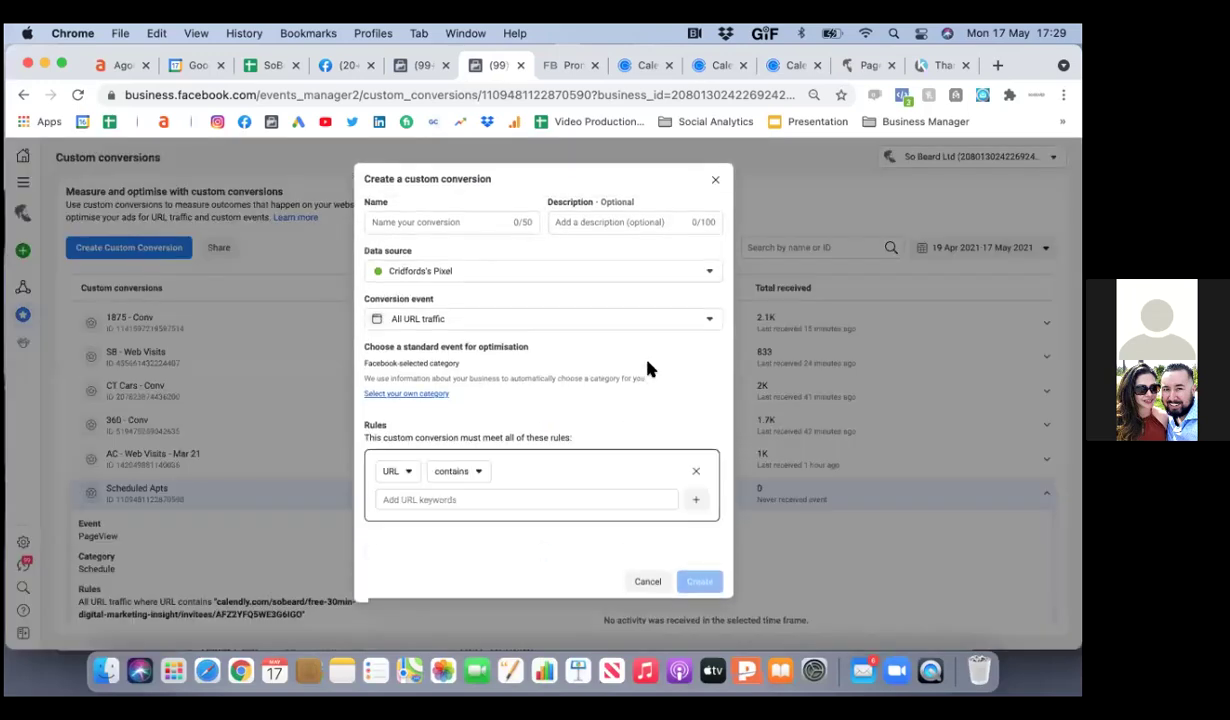
{"action": "left_click", "coordinate": [705, 272]}
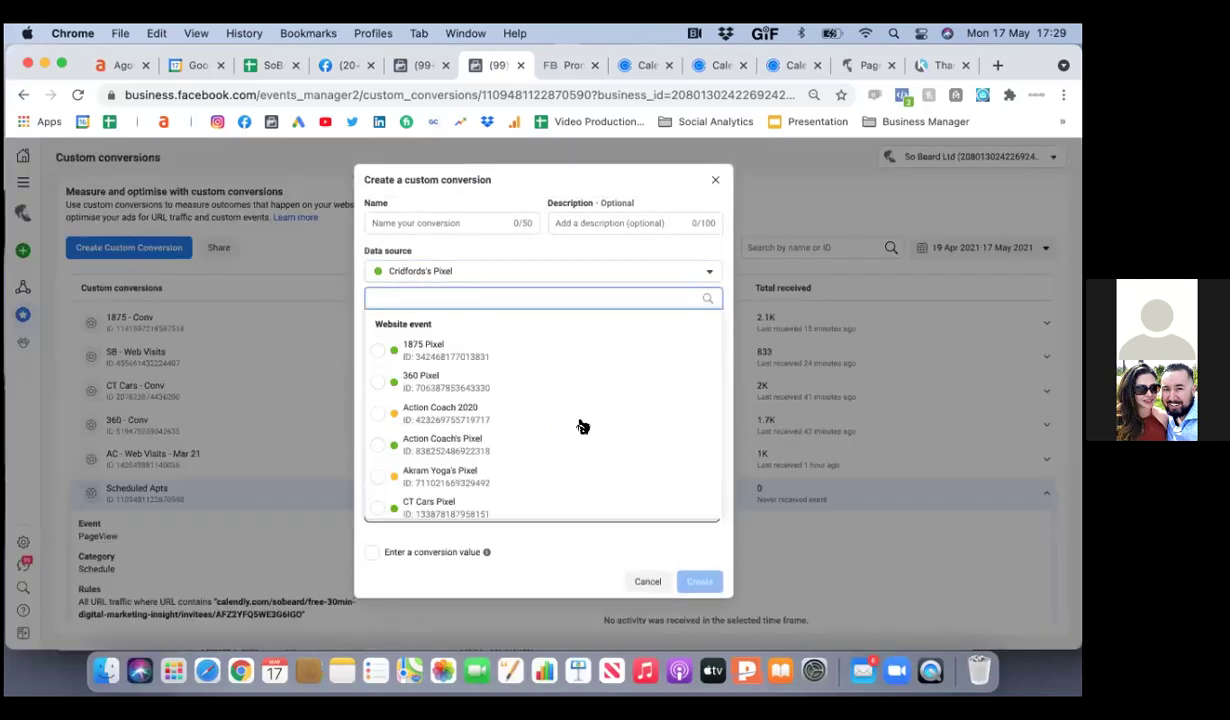
{"action": "scroll", "coordinate": [583, 427], "scroll_direction": "down", "scroll_amount": 3}
{"action": "scroll", "coordinate": [581, 423], "scroll_direction": "up", "scroll_amount": 1}
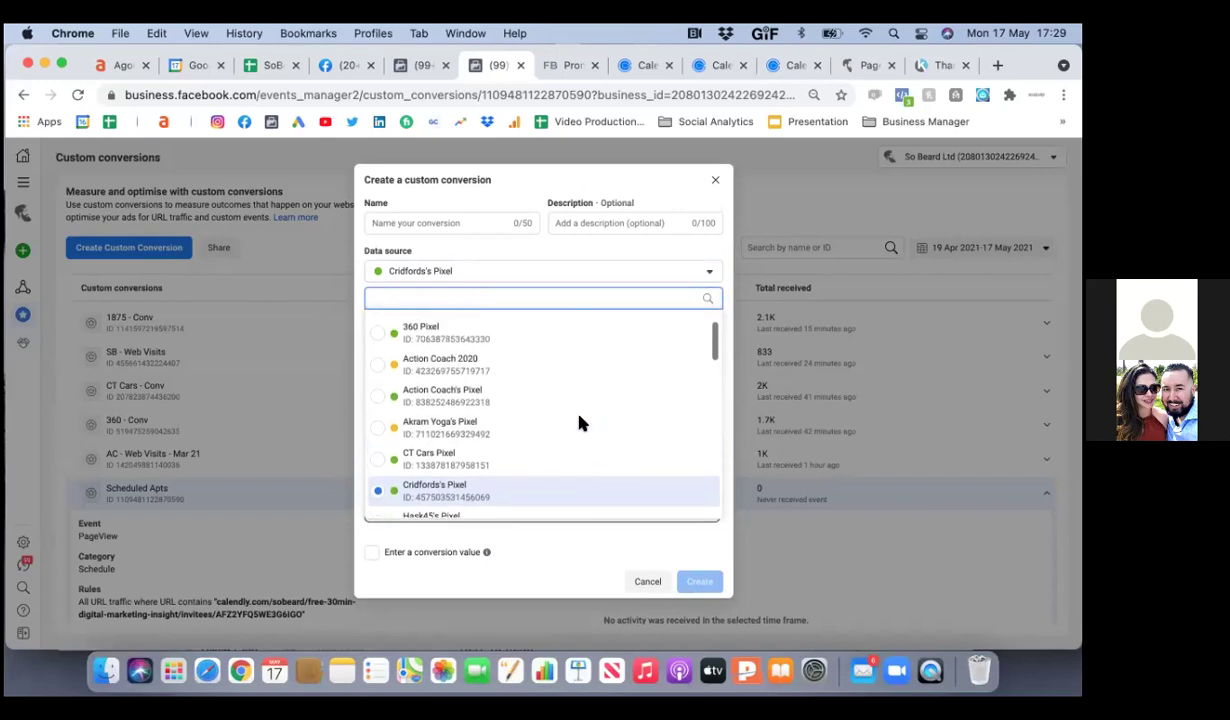
{"action": "scroll", "coordinate": [581, 423], "scroll_direction": "down", "scroll_amount": 5}
{"action": "scroll", "coordinate": [581, 423], "scroll_direction": "down", "scroll_amount": 4}
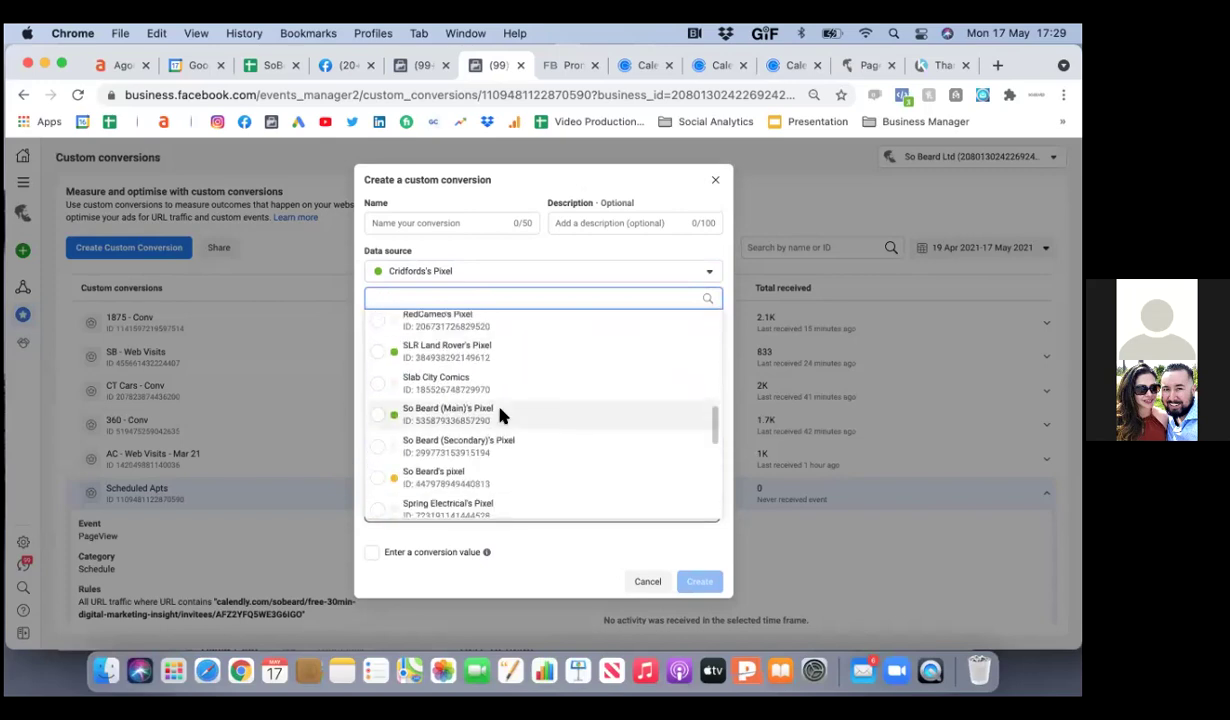
{"action": "left_click", "coordinate": [500, 416]}
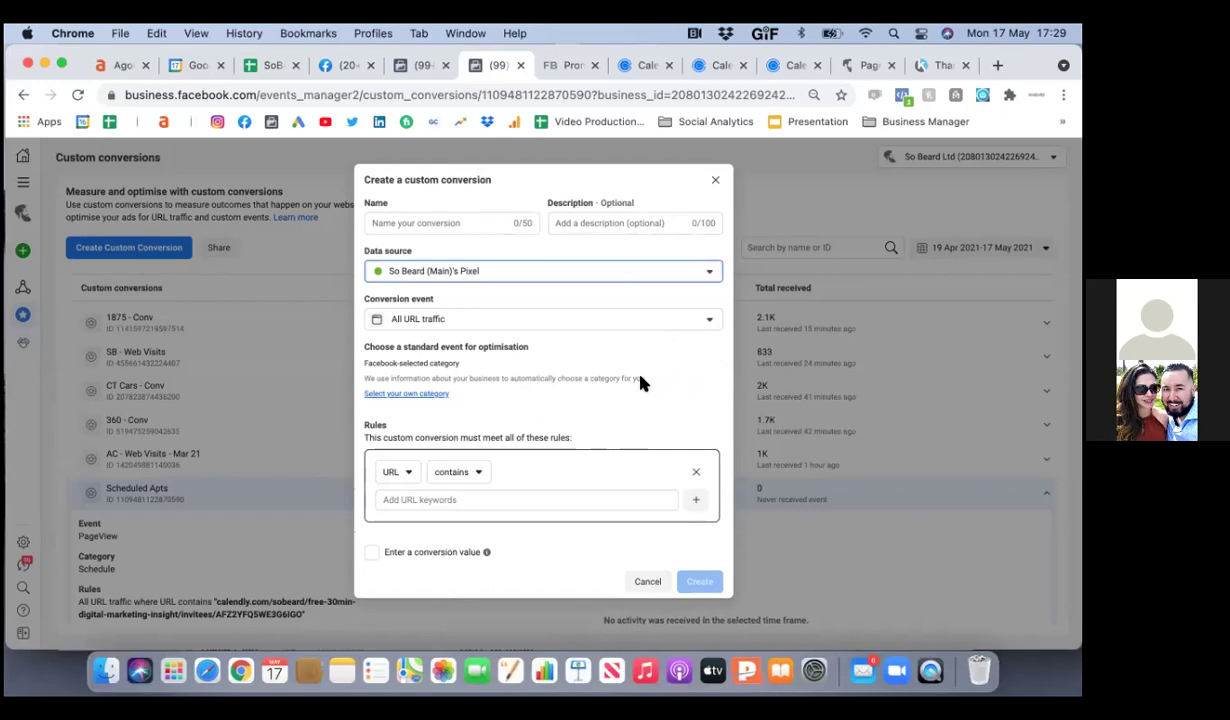
- Replace the Facebook-selected category with Schedule as the conversion's standard event for optimisation
{"action": "left_click", "coordinate": [400, 396]}
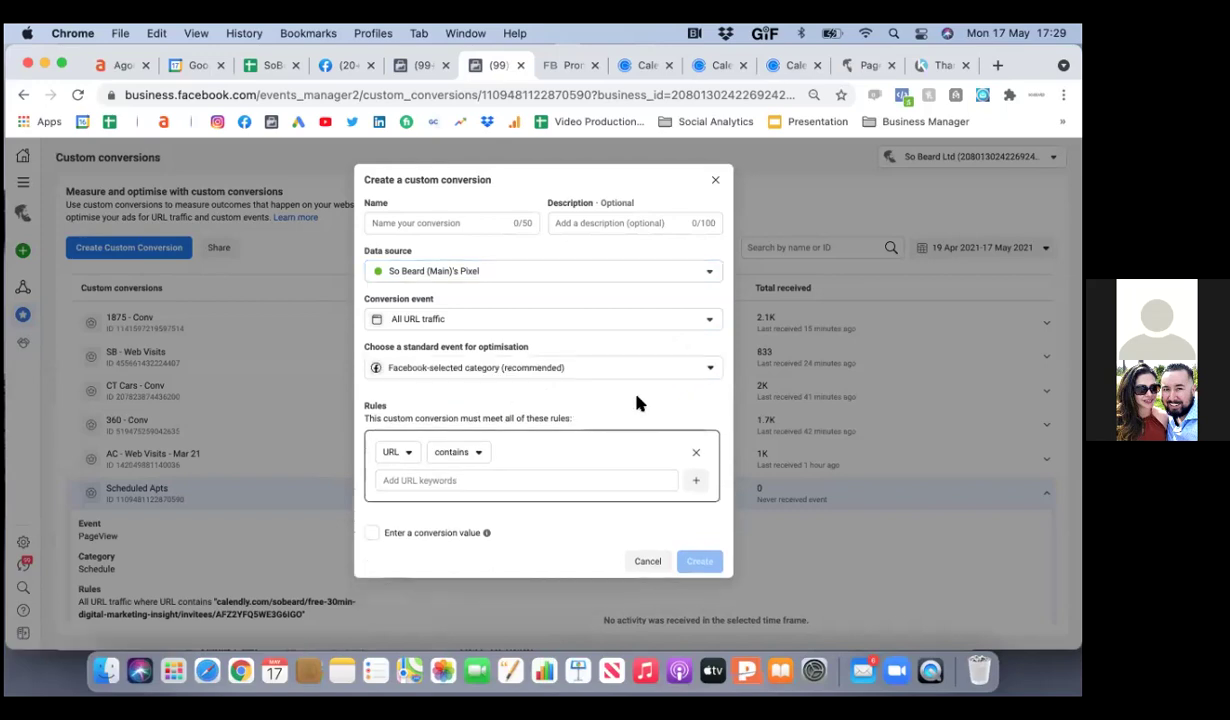
{"action": "left_click", "coordinate": [704, 371]}
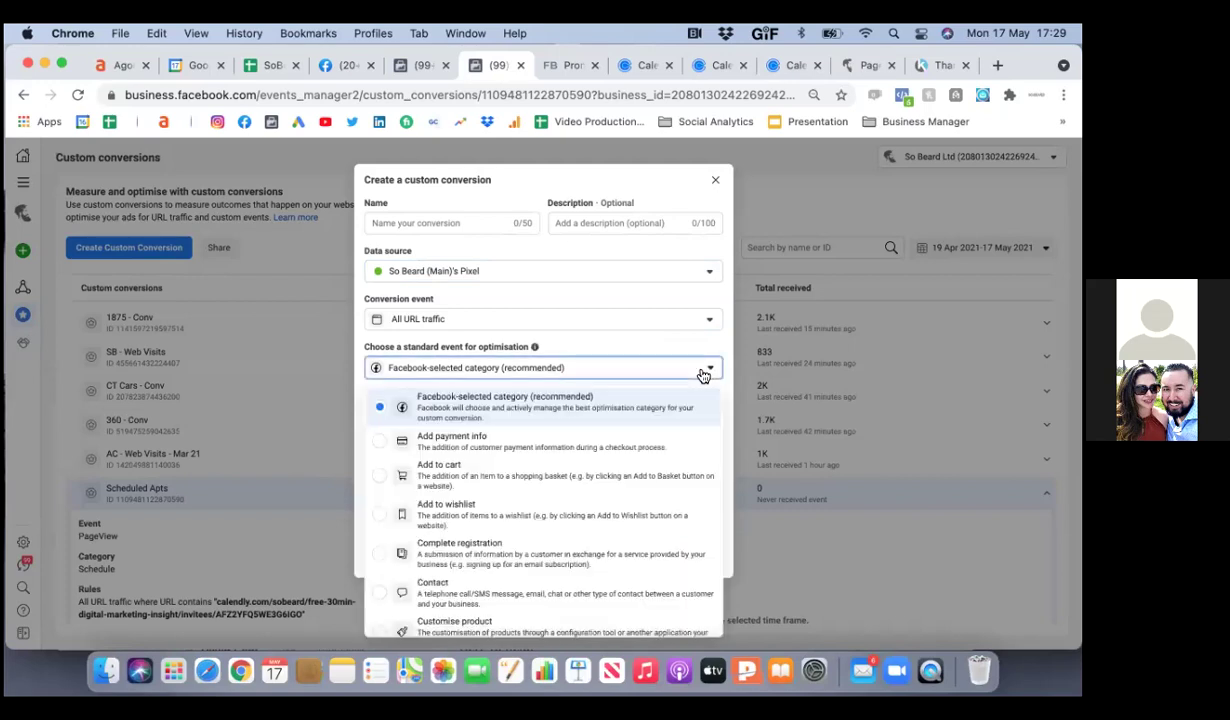
{"action": "scroll", "coordinate": [673, 478], "scroll_direction": "down", "scroll_amount": 2}
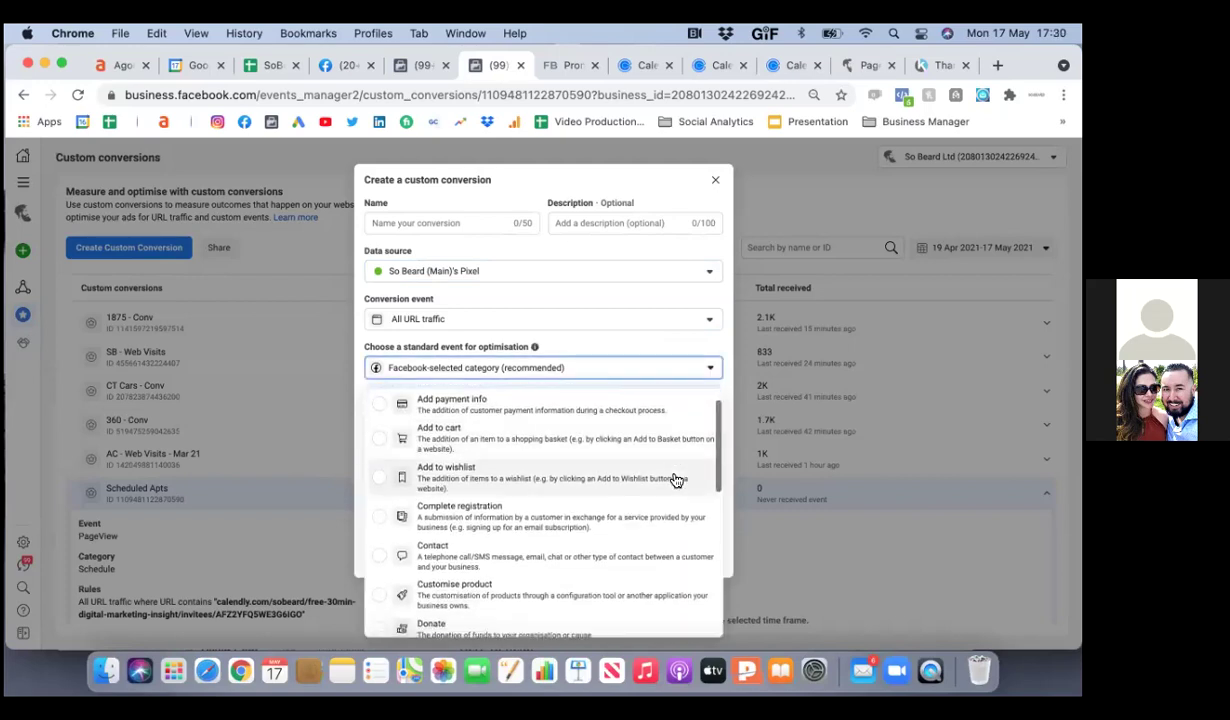
{"action": "scroll", "coordinate": [673, 480], "scroll_direction": "down", "scroll_amount": 5}
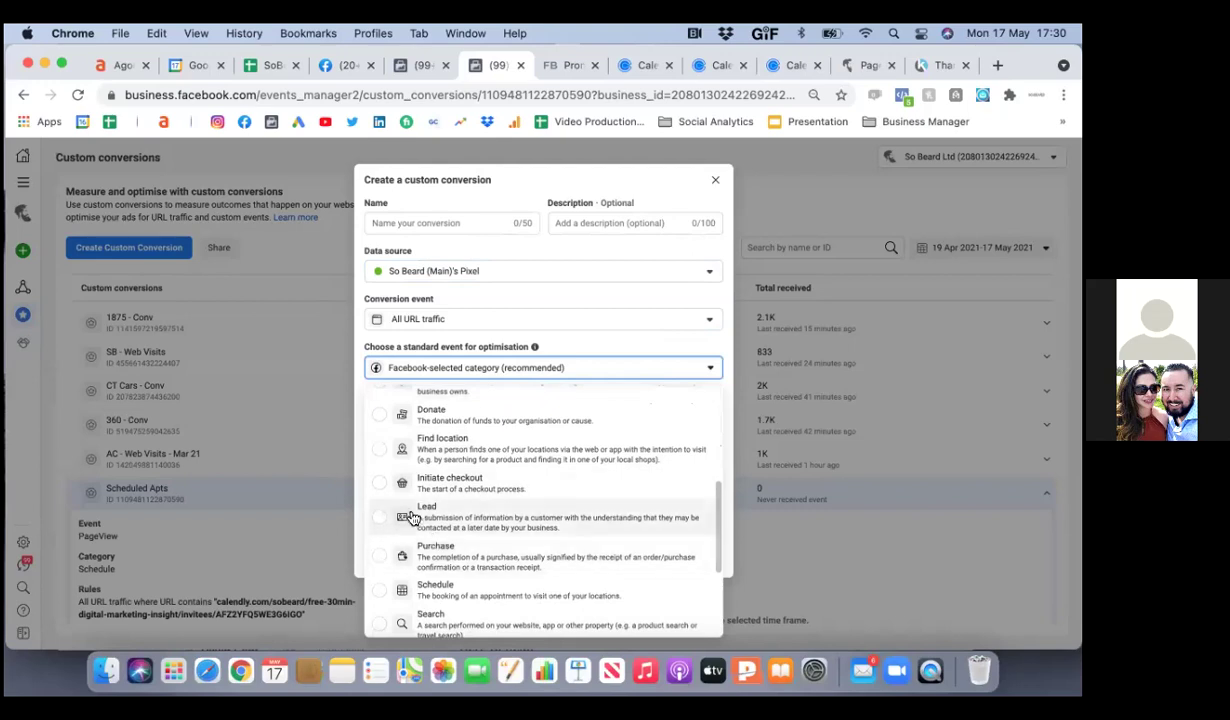
{"action": "scroll", "coordinate": [500, 530], "scroll_direction": "down", "scroll_amount": 5}
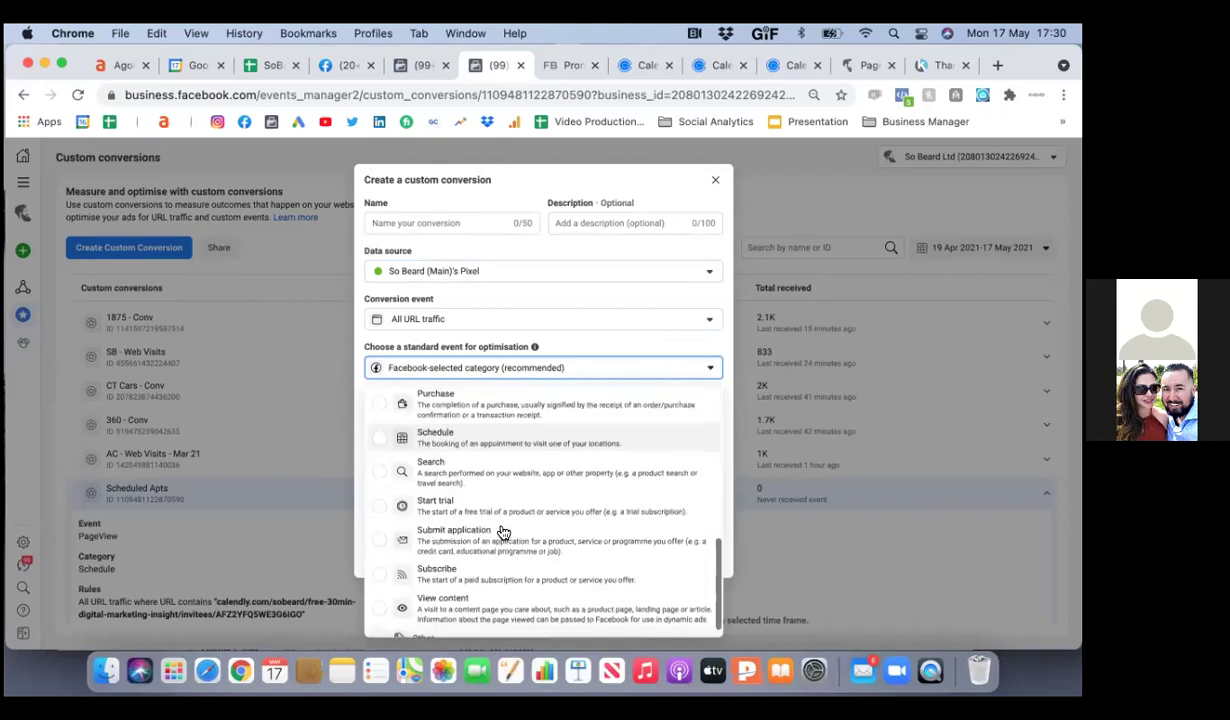
{"action": "scroll", "coordinate": [502, 532], "scroll_direction": "down", "scroll_amount": 1}
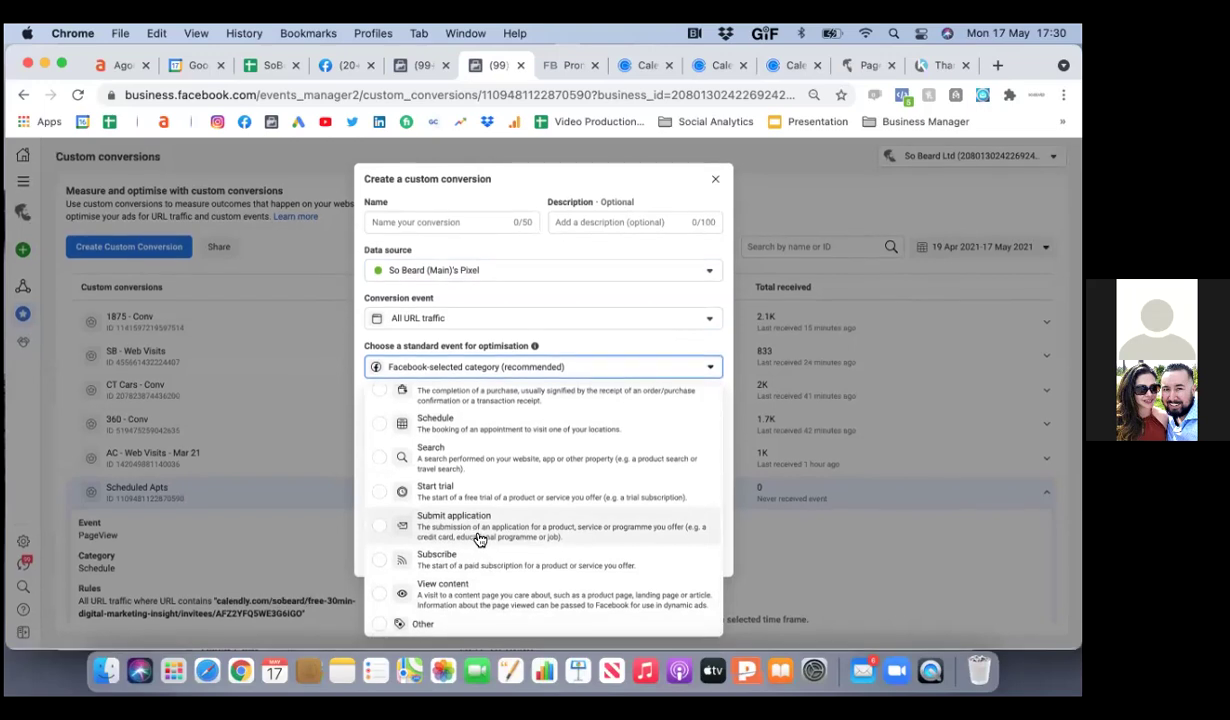
{"action": "scroll", "coordinate": [497, 514], "scroll_direction": "up", "scroll_amount": 1}
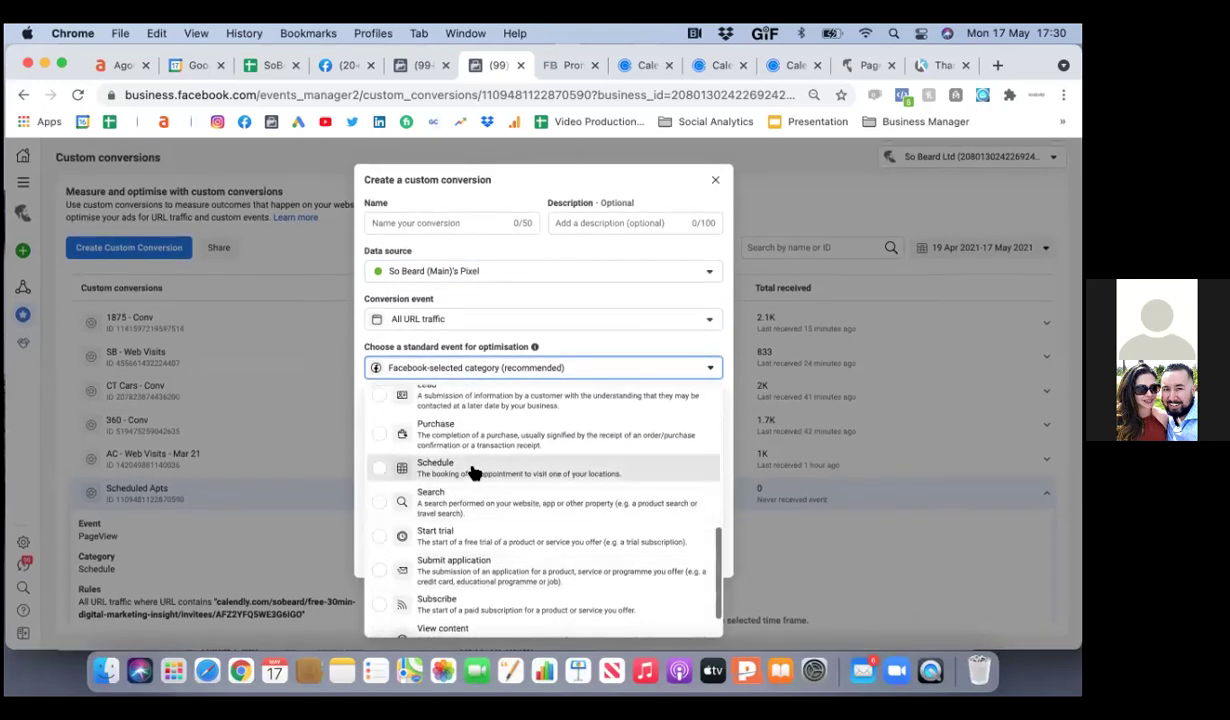
{"action": "left_click", "coordinate": [472, 470]}
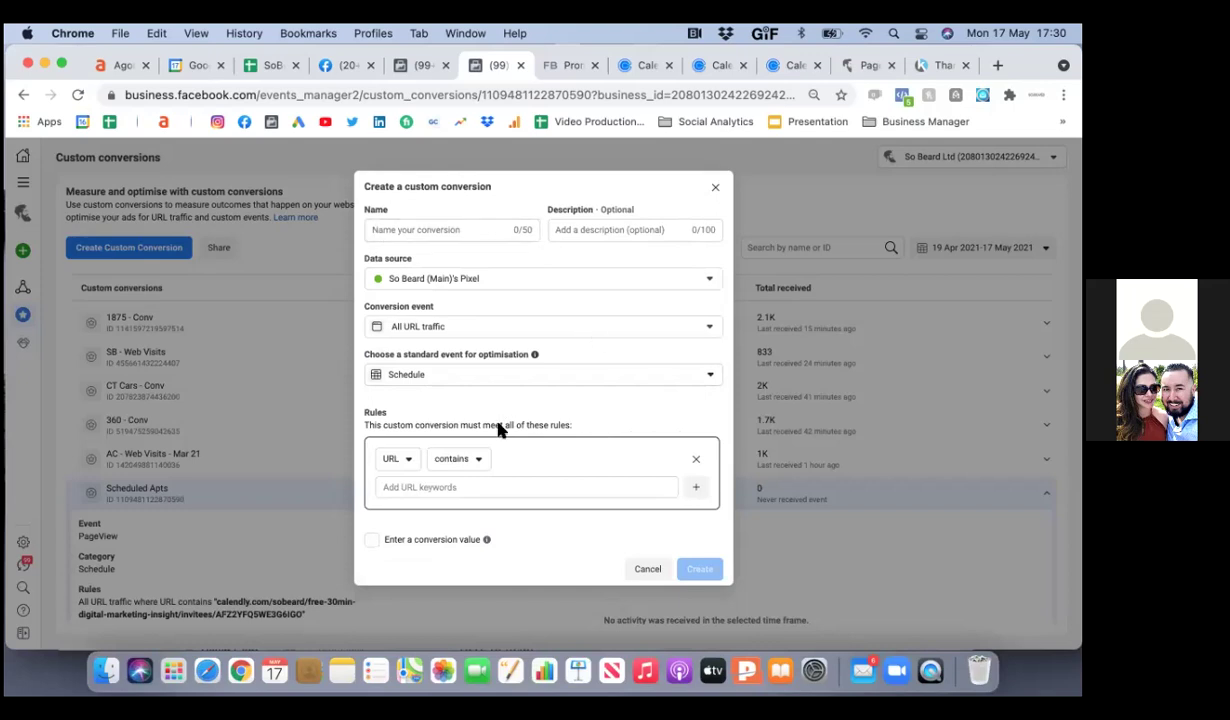
- Add the rule URL contains sobeard.com/appointmentconfirmed and name the conversion Scheduled Apts
{"action": "left_click", "coordinate": [456, 487]}
{"action": "type", "text": "sobeard.com/appointmentconfirmed"}
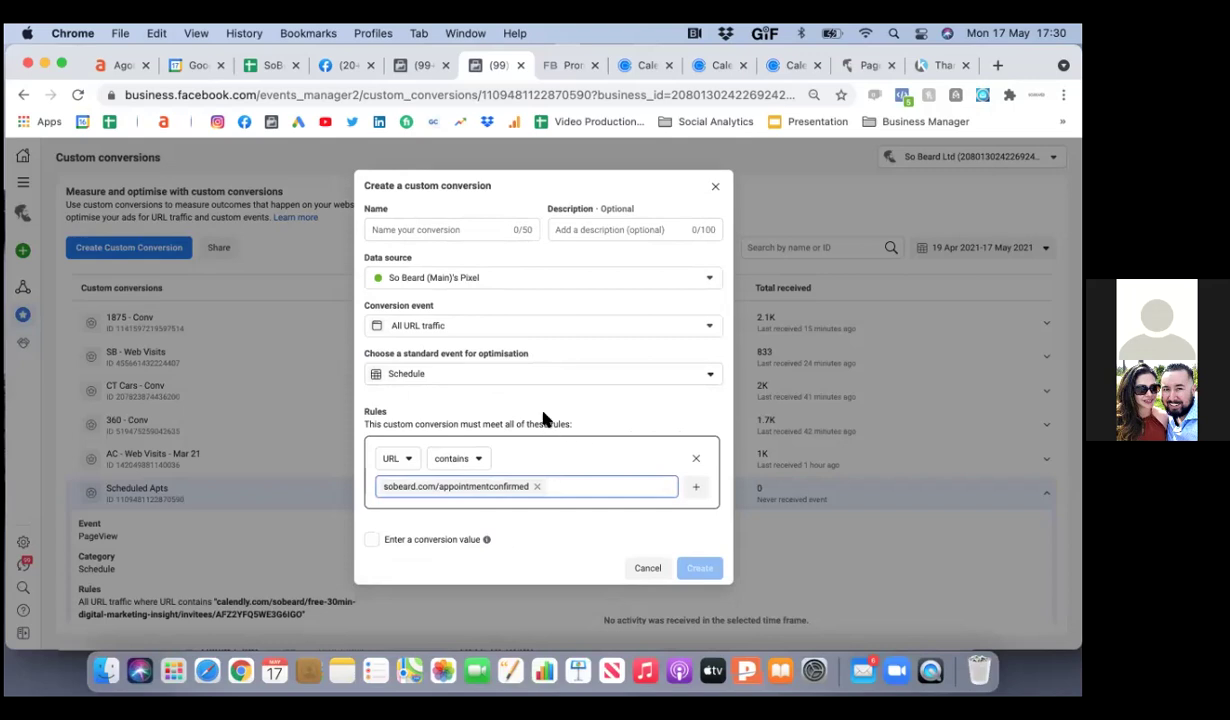
{"action": "left_click", "coordinate": [430, 230]}
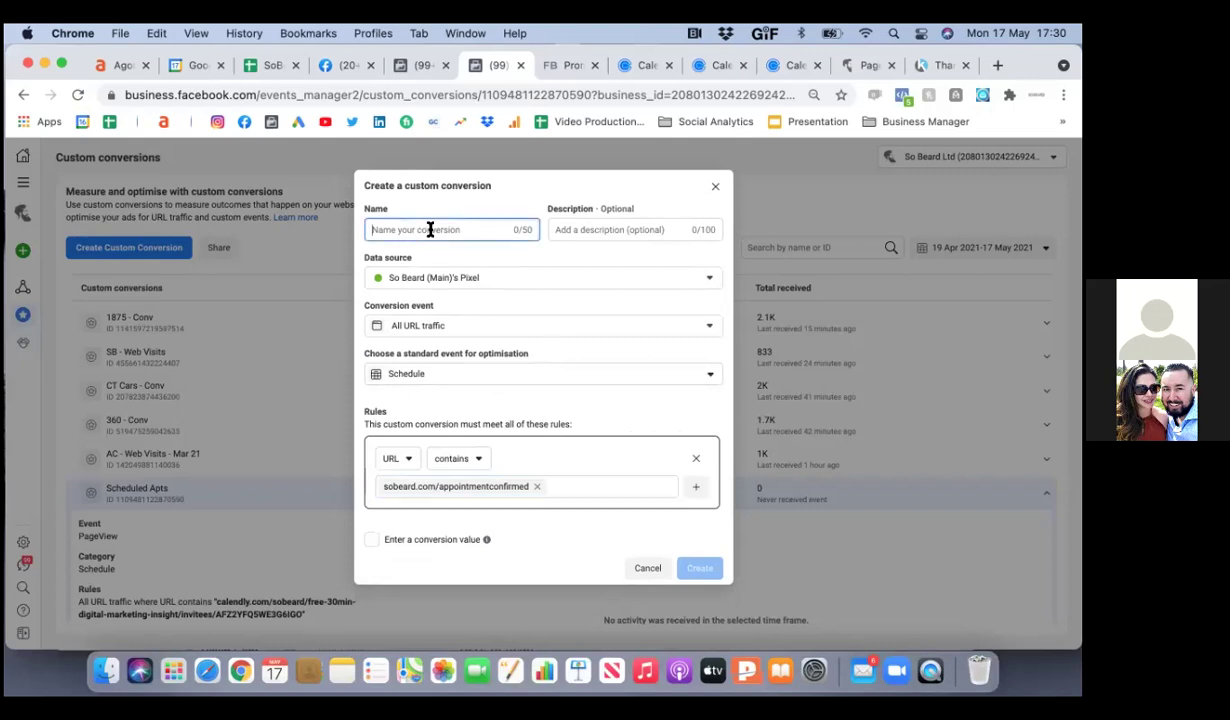
{"action": "type", "text": "Scheduled"}
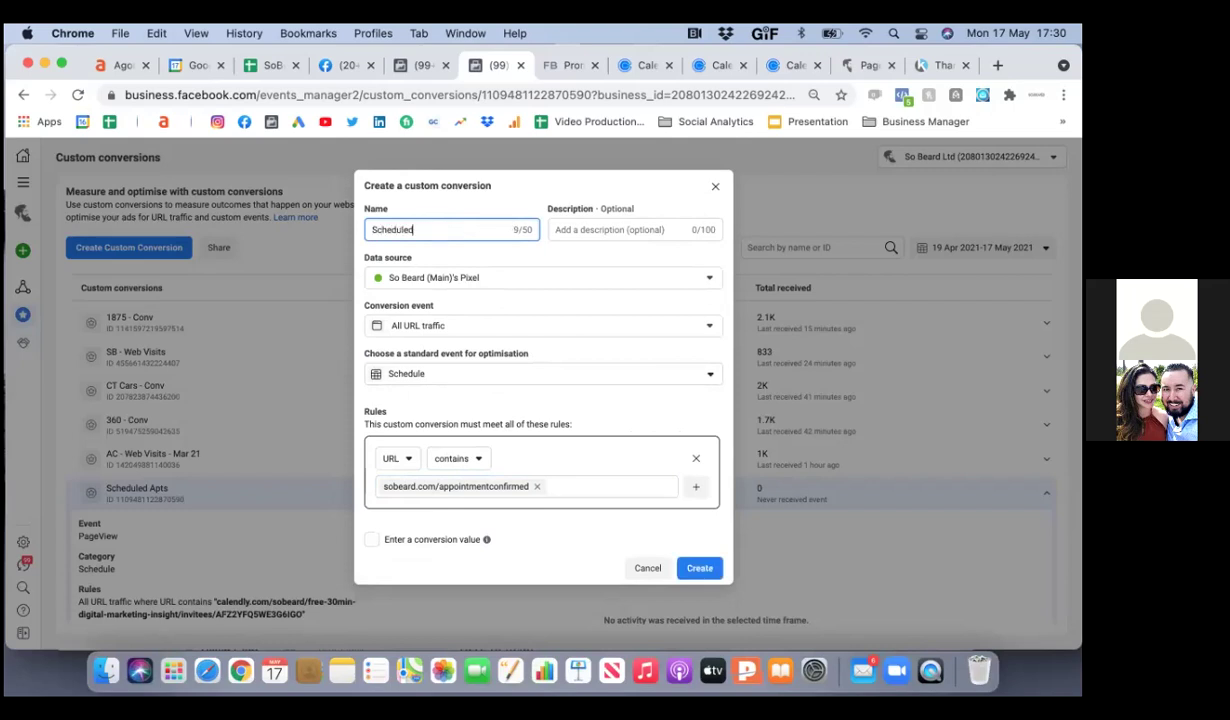
{"action": "type", "text": "pts"}
{"action": "left_click", "coordinate": [560, 262]}
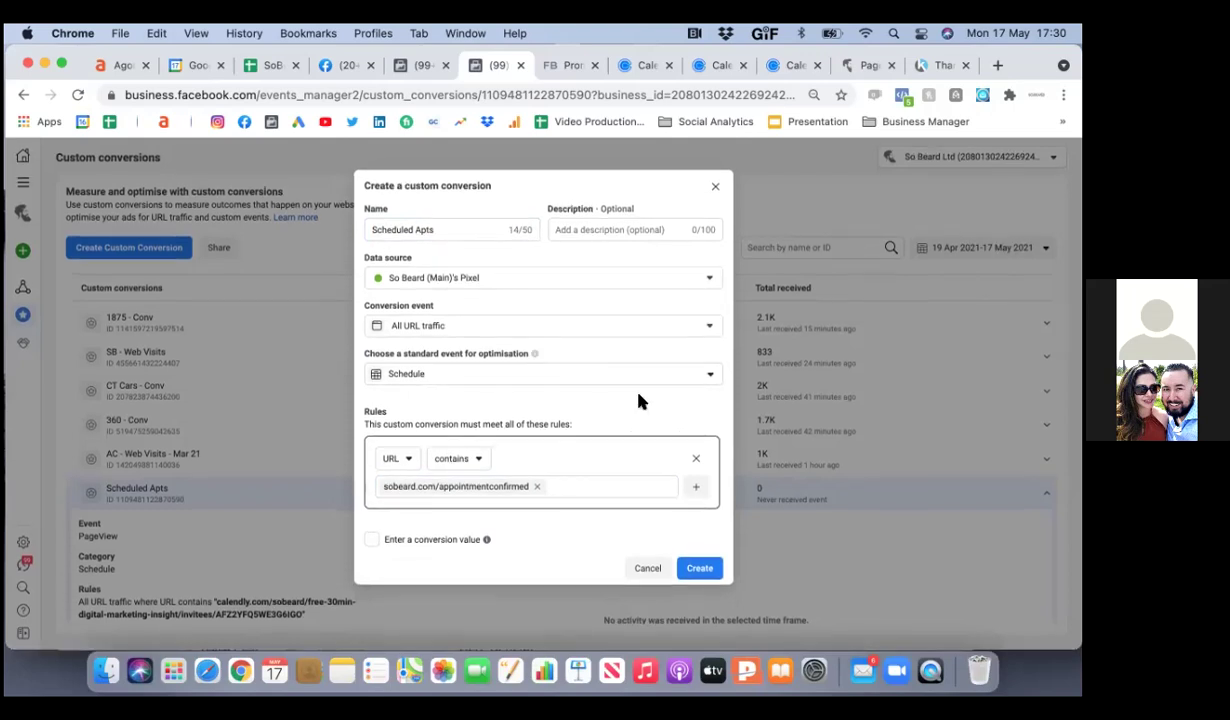
- Keep All URL traffic as the conversion event and create the custom conversion
{"action": "left_click", "coordinate": [708, 332]}
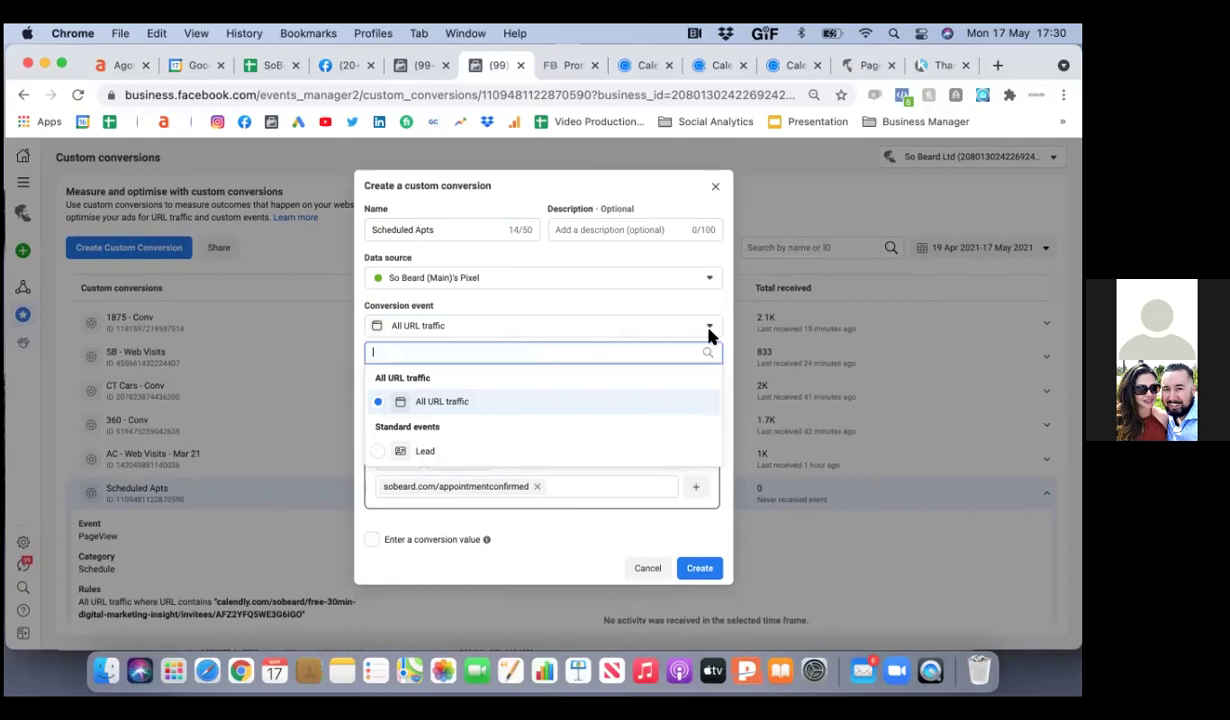
{"action": "left_click", "coordinate": [708, 332]}
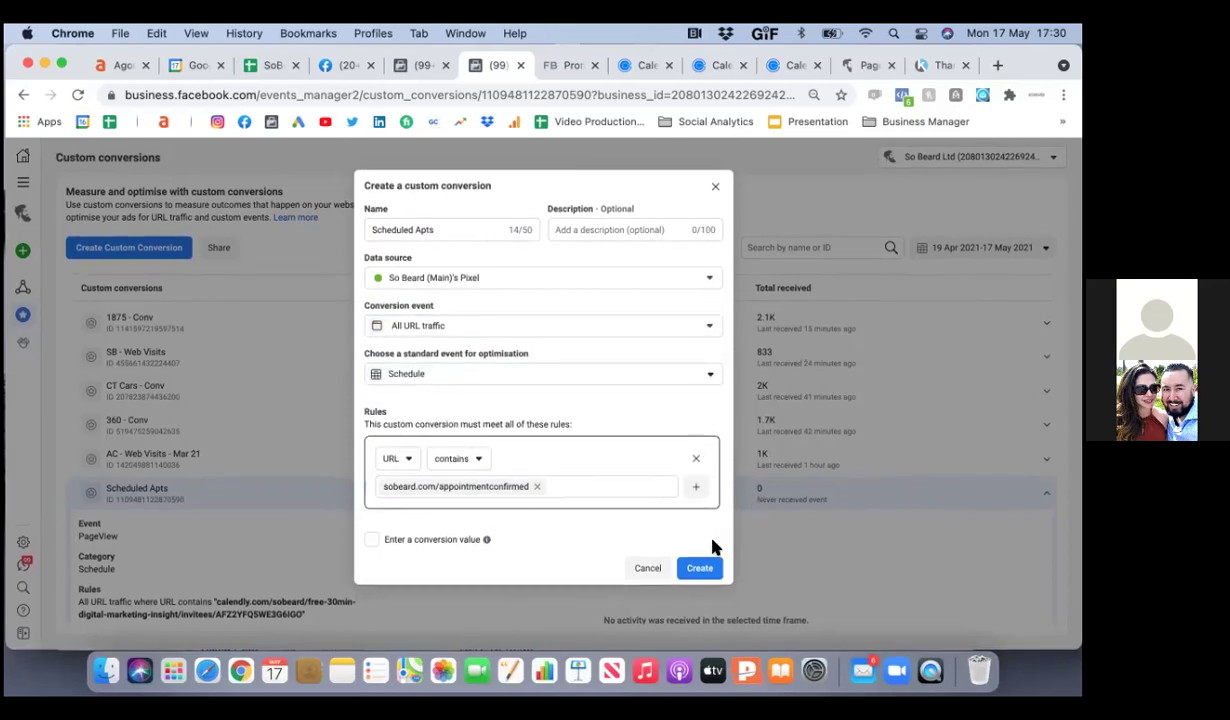
{"action": "left_click", "coordinate": [698, 570]}
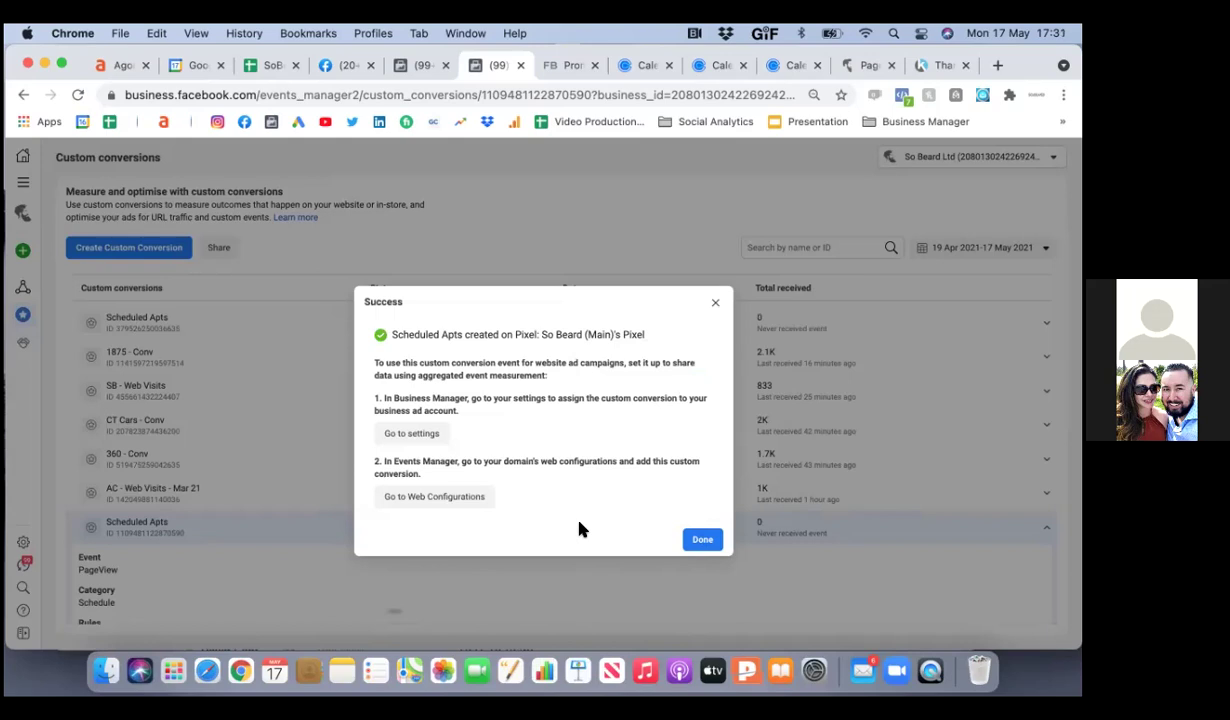
- Assign the new Scheduled Apts custom conversion to the SoBeard Ltd ad account in the business settings
{"action": "left_click", "coordinate": [424, 437]}
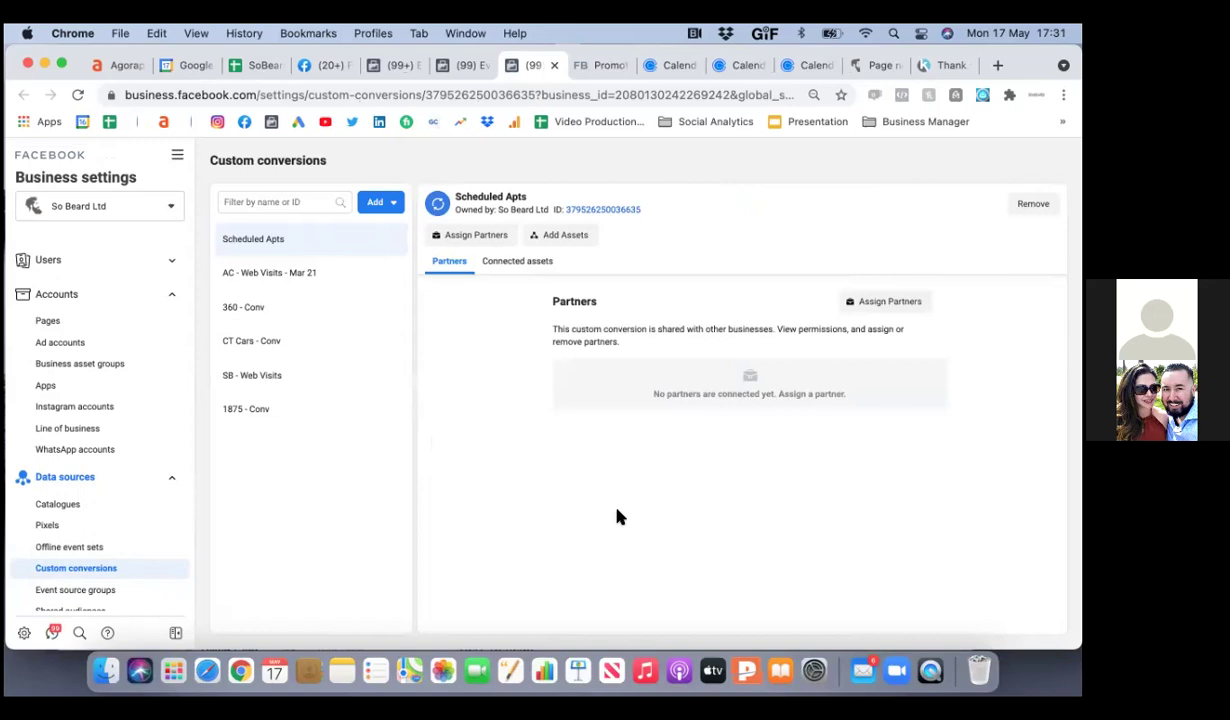
{"action": "left_click", "coordinate": [562, 235]}
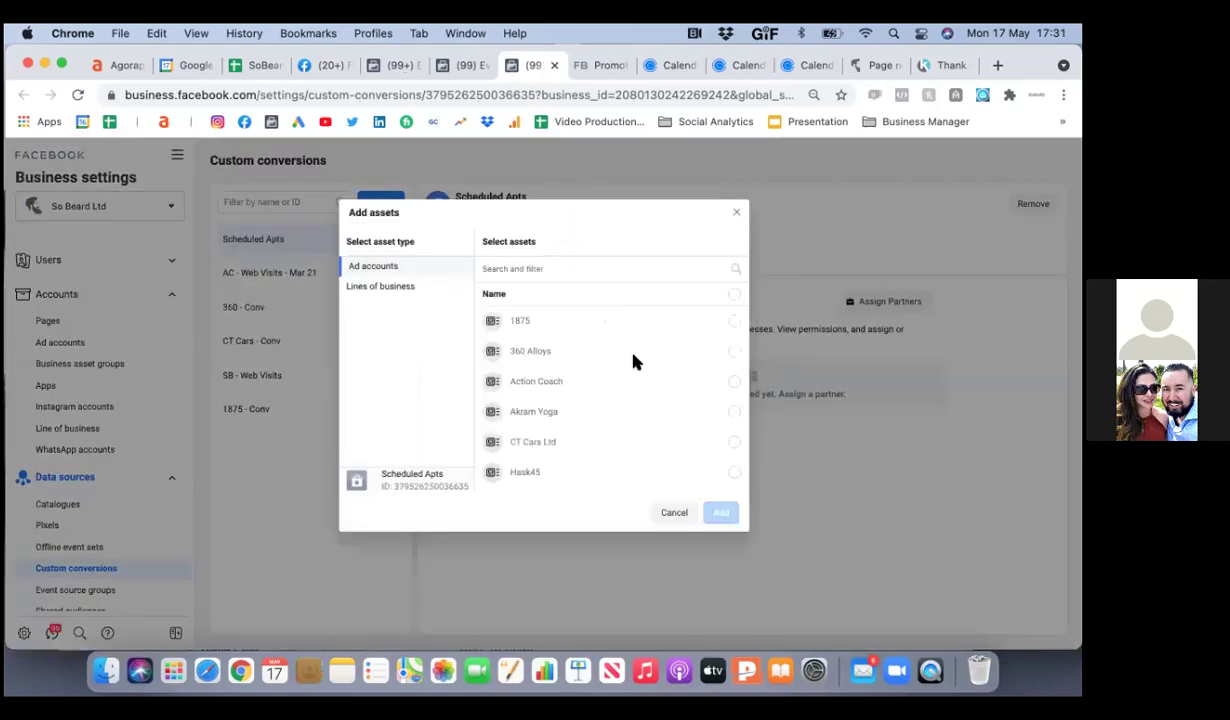
{"action": "scroll", "coordinate": [634, 362], "scroll_direction": "down", "scroll_amount": 3}
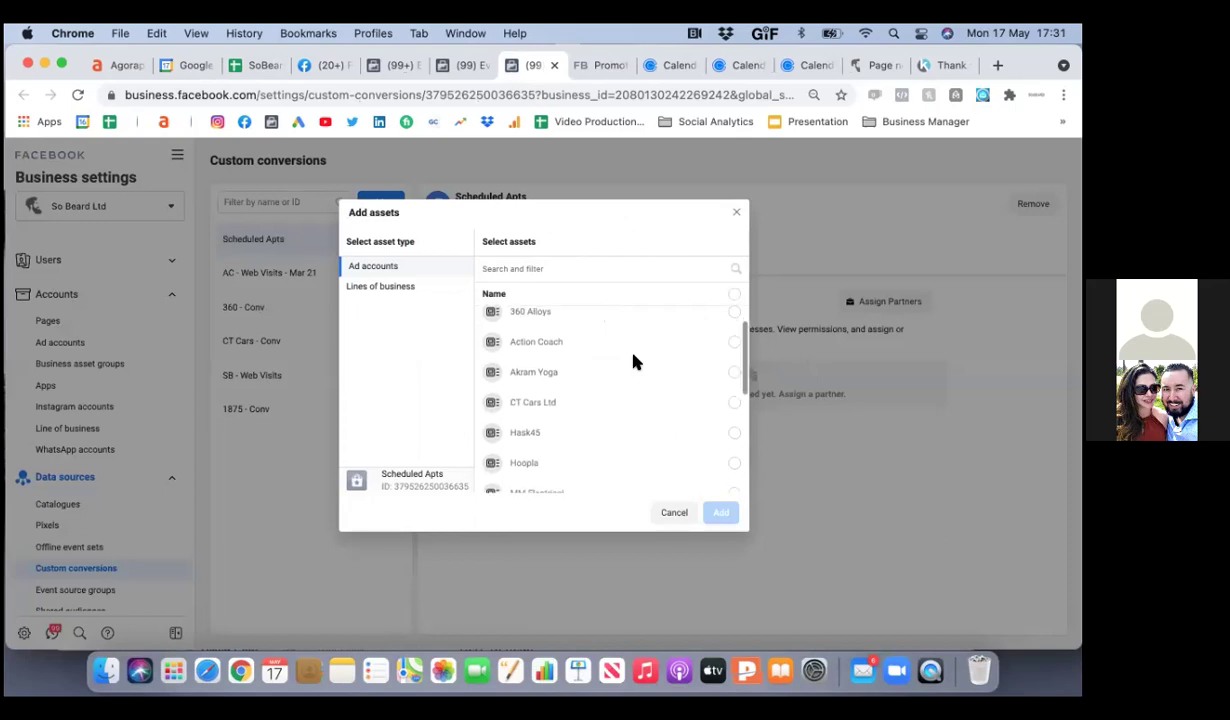
{"action": "scroll", "coordinate": [634, 362], "scroll_direction": "down", "scroll_amount": 4}
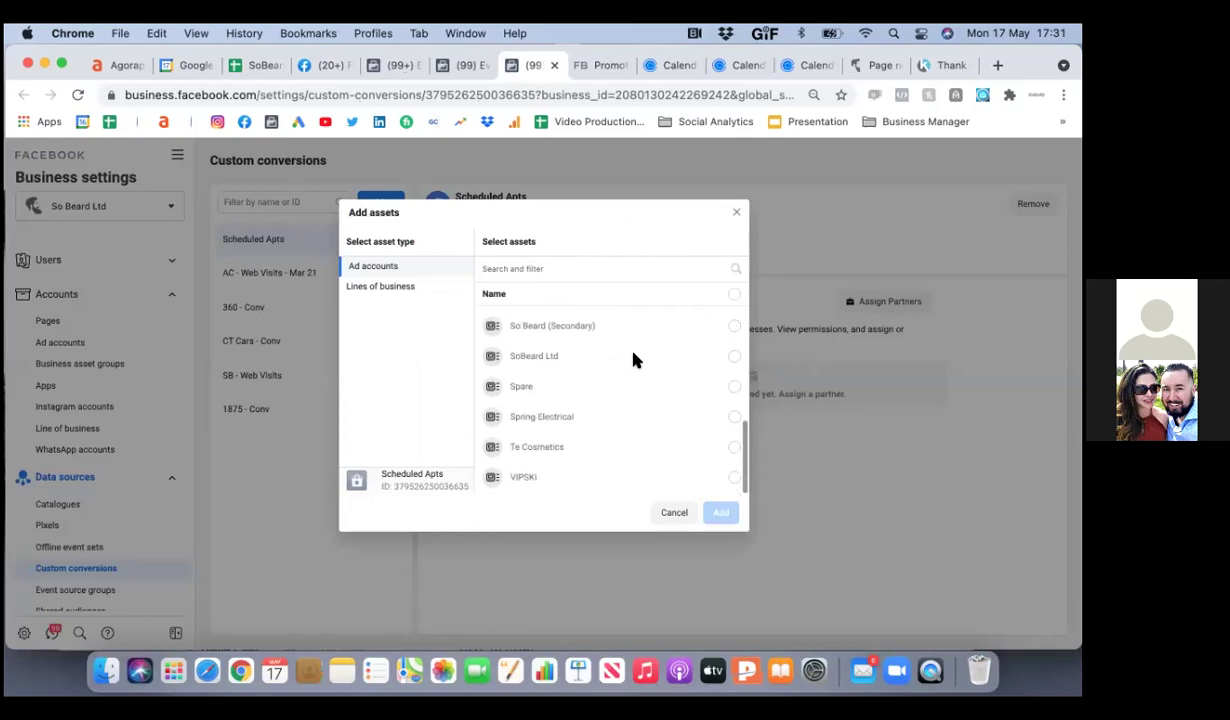
{"action": "scroll", "coordinate": [634, 360], "scroll_direction": "up", "scroll_amount": 8}
{"action": "scroll", "coordinate": [634, 360], "scroll_direction": "down", "scroll_amount": 5}
{"action": "scroll", "coordinate": [634, 360], "scroll_direction": "down", "scroll_amount": 2}
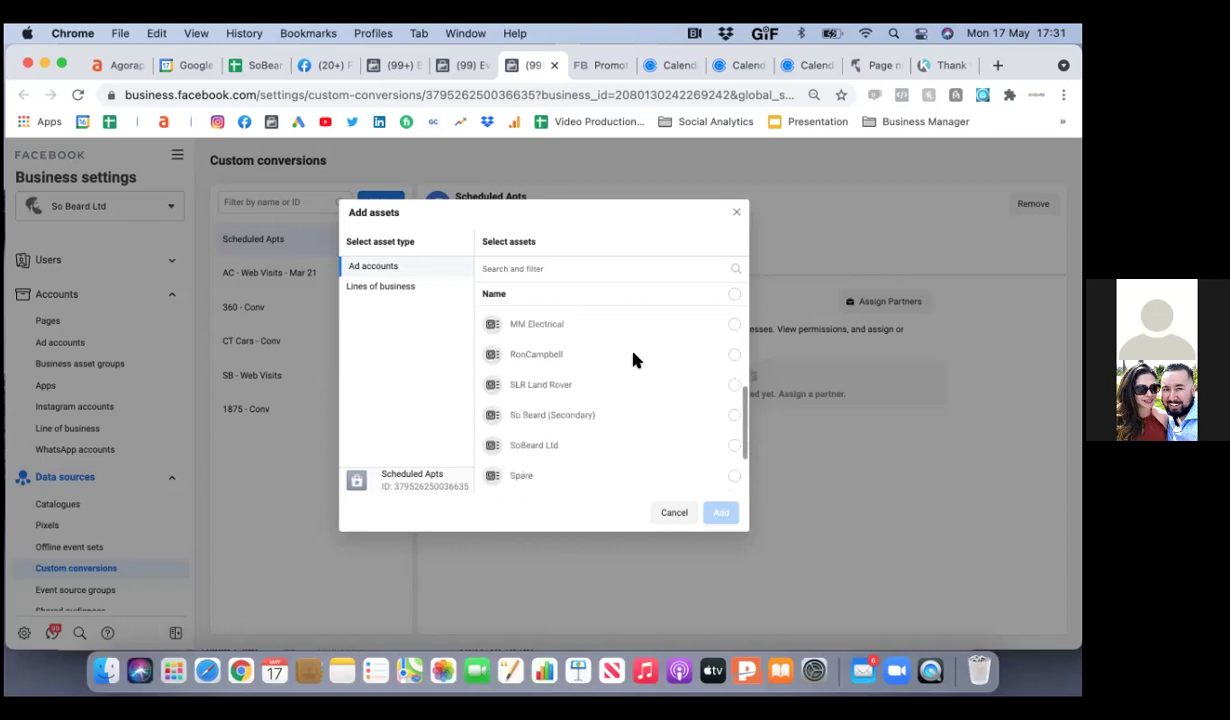
{"action": "left_click", "coordinate": [735, 401]}
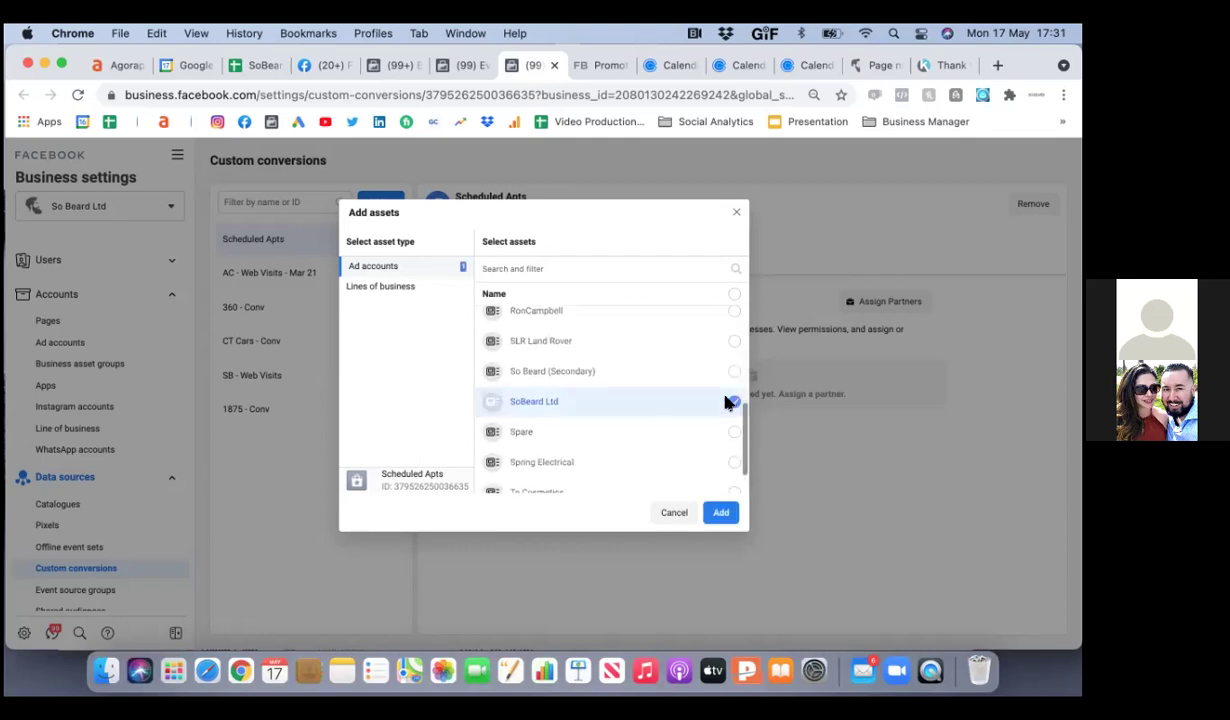
{"action": "left_click", "coordinate": [718, 514]}
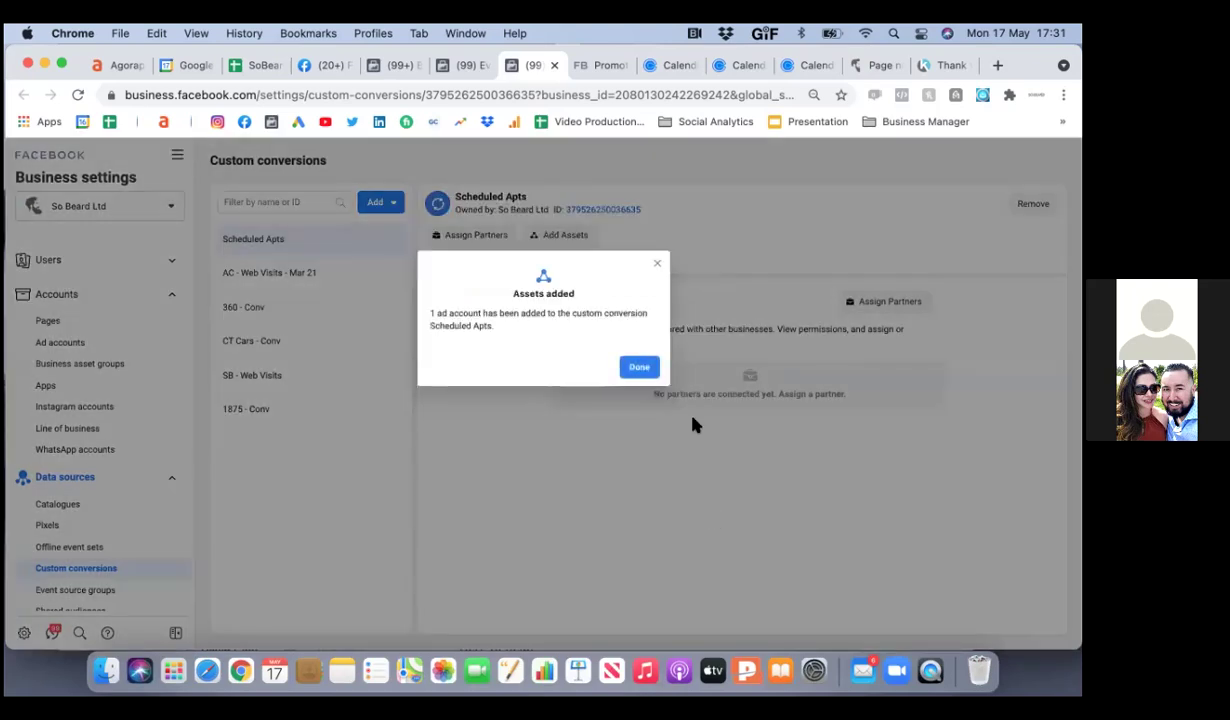
{"action": "left_click", "coordinate": [638, 367]}
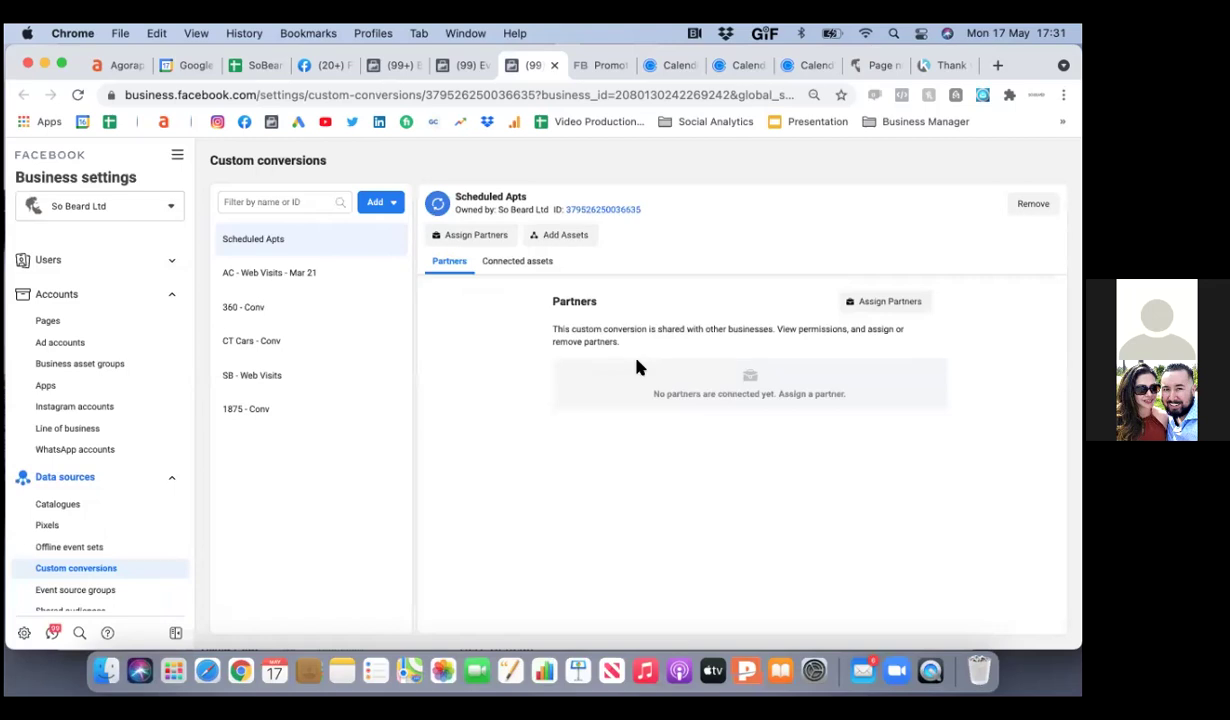
- Check the connected assets of the Scheduled Apts conversion, then close the business settings page
{"action": "left_click", "coordinate": [450, 64]}
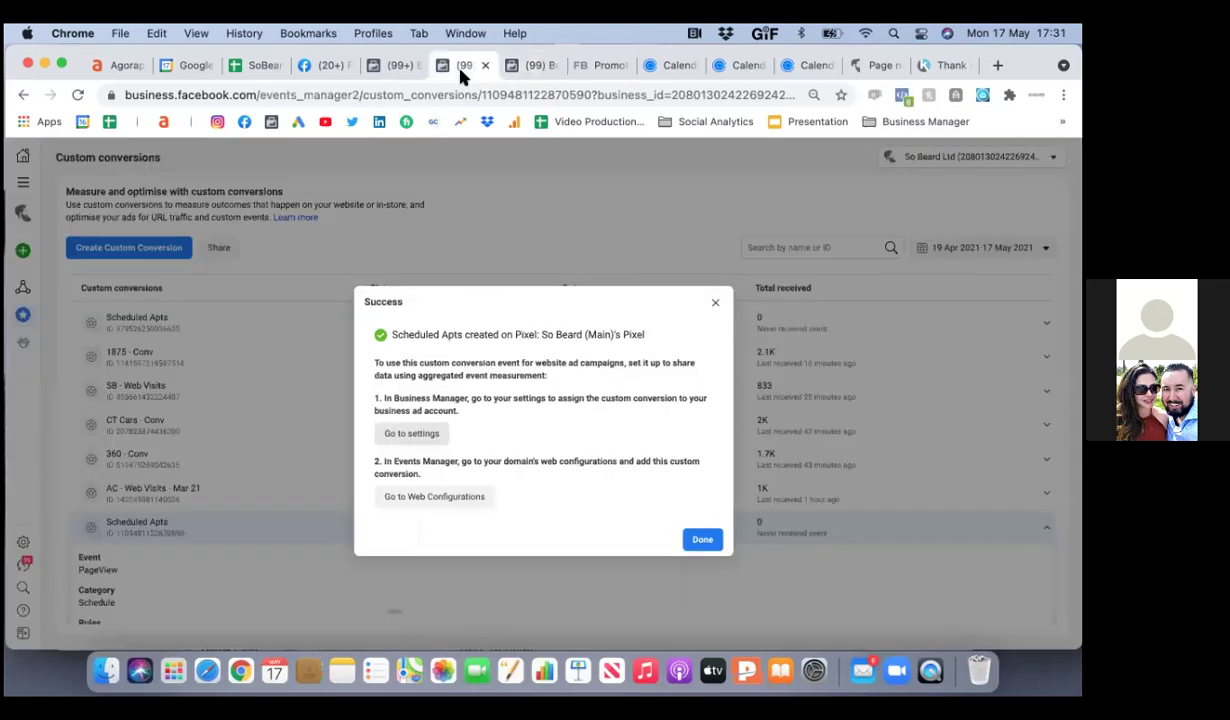
{"action": "left_click", "coordinate": [522, 64]}
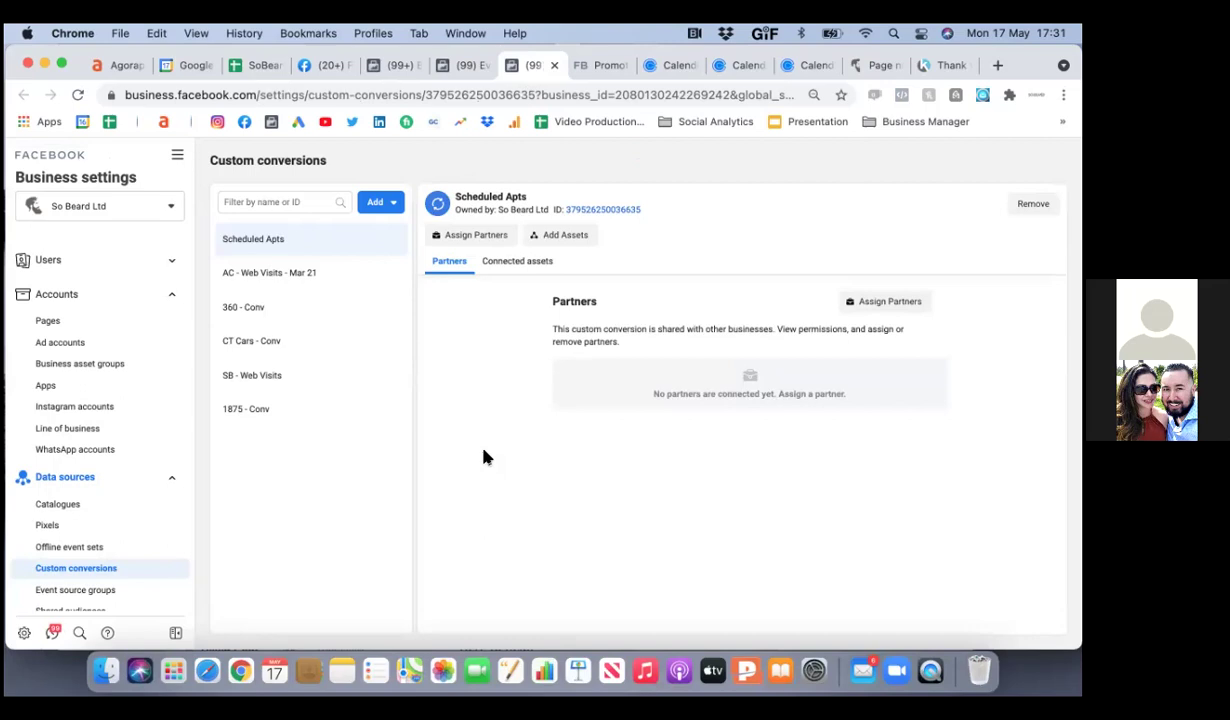
{"action": "left_click", "coordinate": [523, 262]}
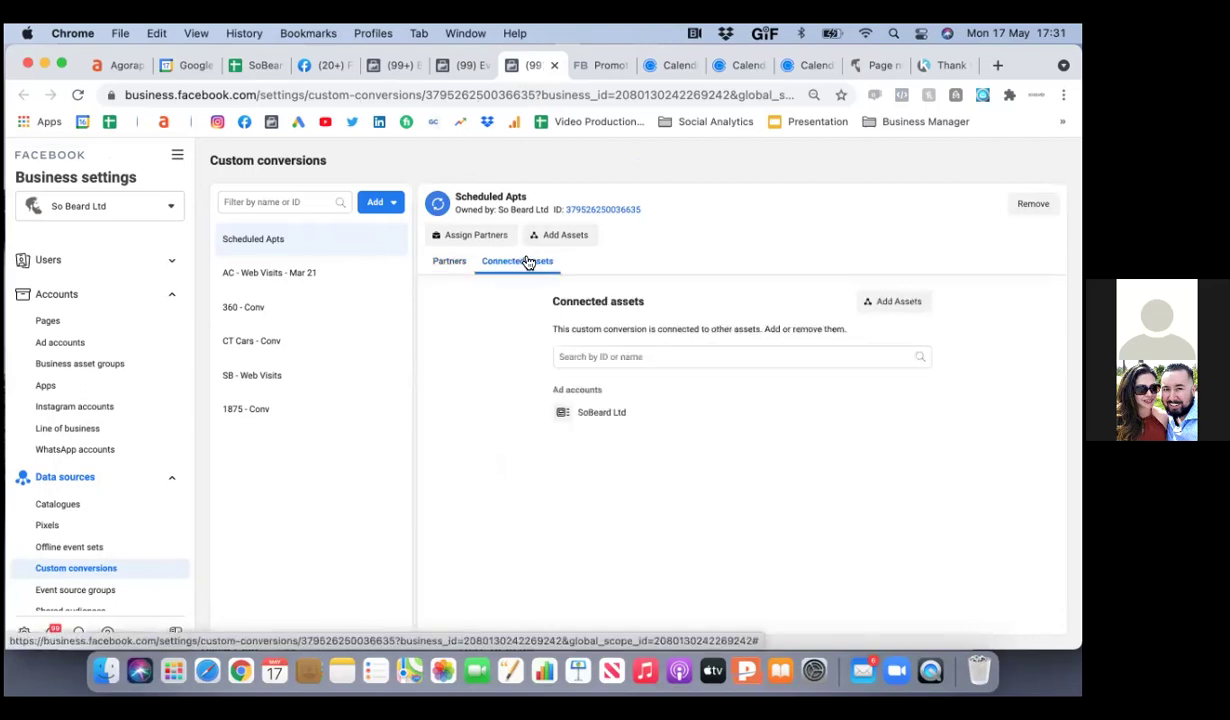
{"action": "mouse_move", "coordinate": [759, 419]}
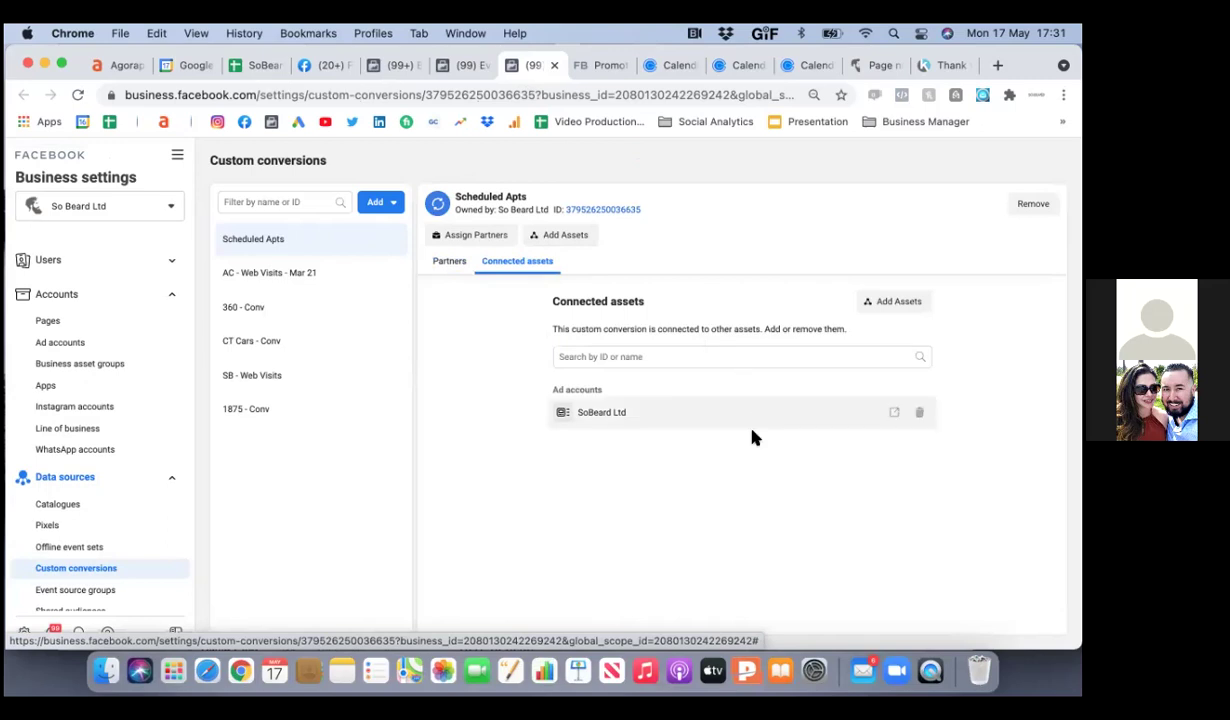
{"action": "left_click", "coordinate": [554, 66]}
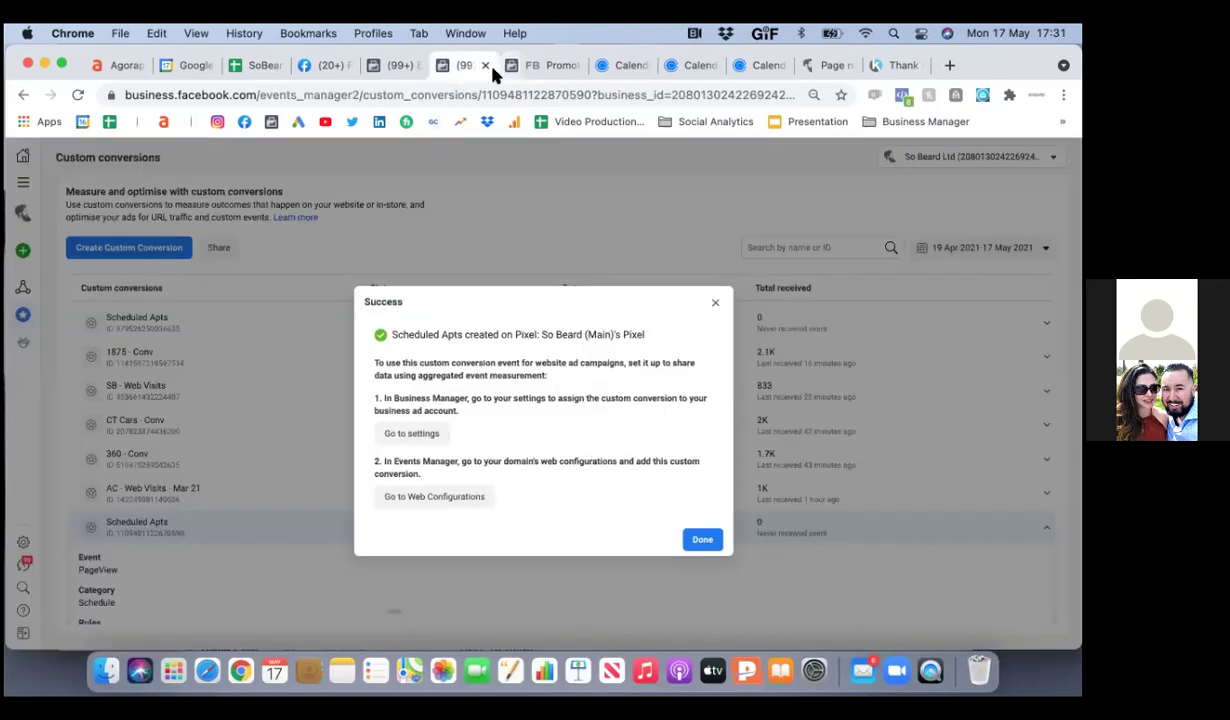
- Open the sobeard.com web event configuration for editing and add a new event slot
{"action": "left_click", "coordinate": [434, 497]}
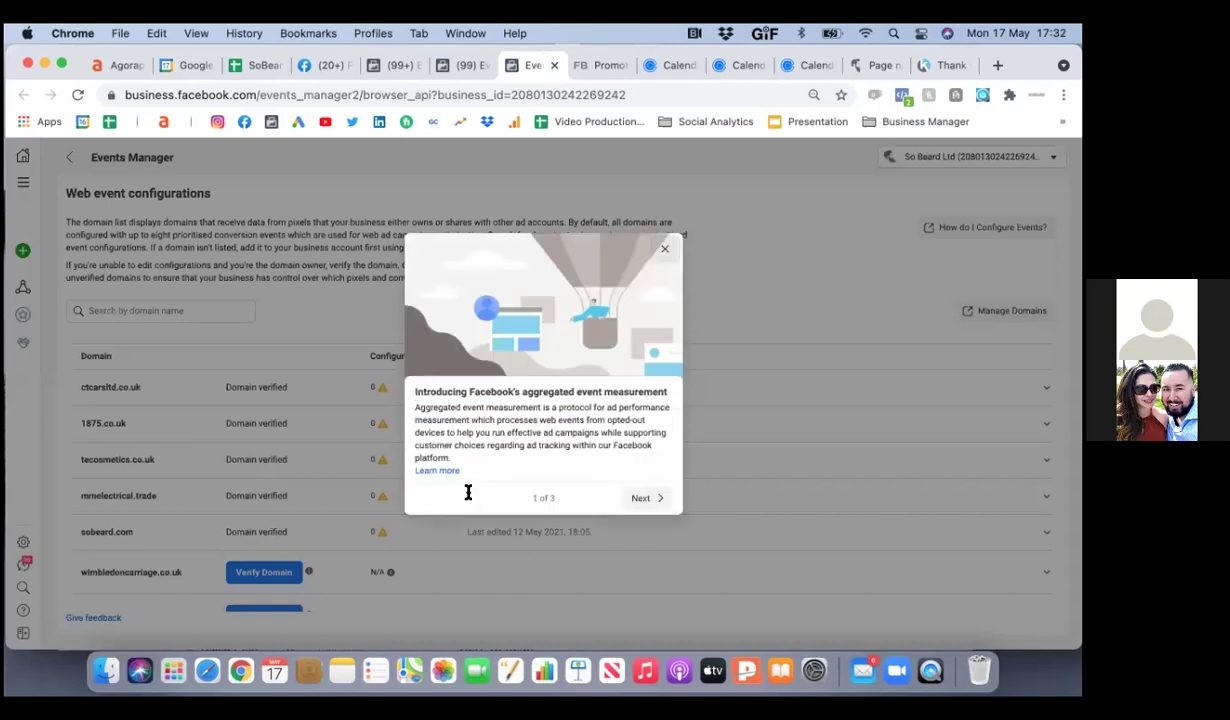
{"action": "left_click", "coordinate": [666, 251]}
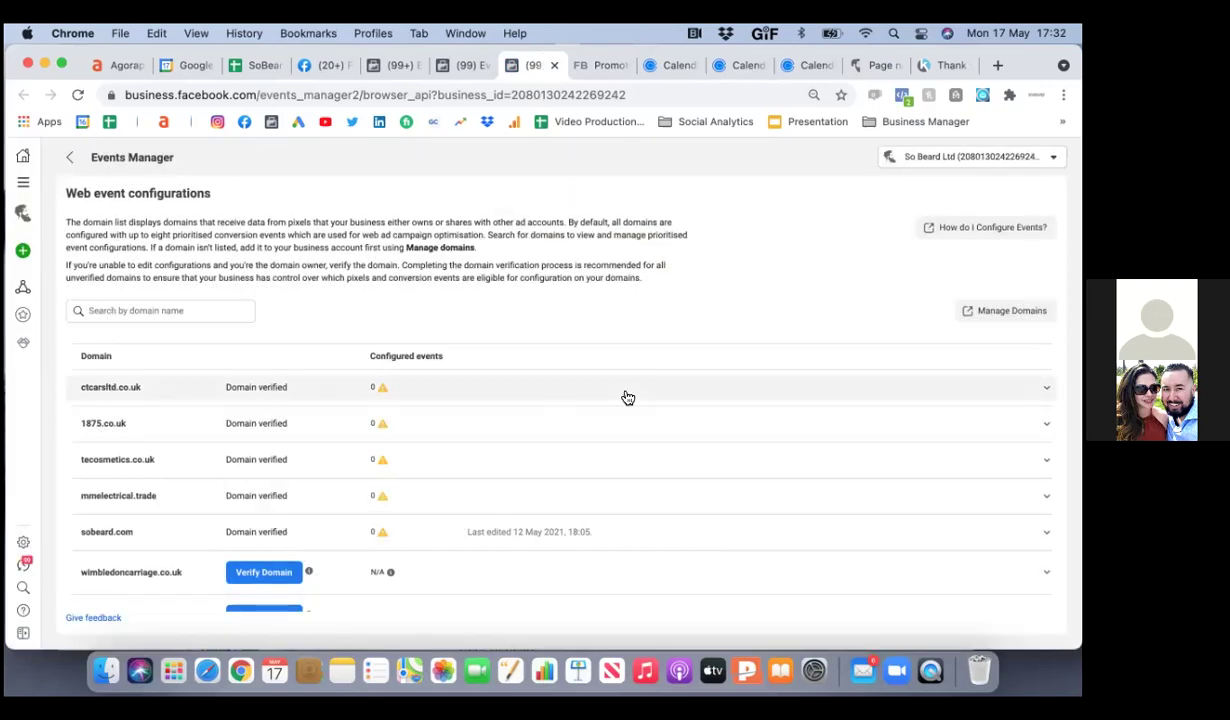
{"action": "scroll", "coordinate": [627, 398], "scroll_direction": "down", "scroll_amount": 2}
{"action": "scroll", "coordinate": [627, 398], "scroll_direction": "up", "scroll_amount": 1}
{"action": "scroll", "coordinate": [627, 398], "scroll_direction": "up", "scroll_amount": 1}
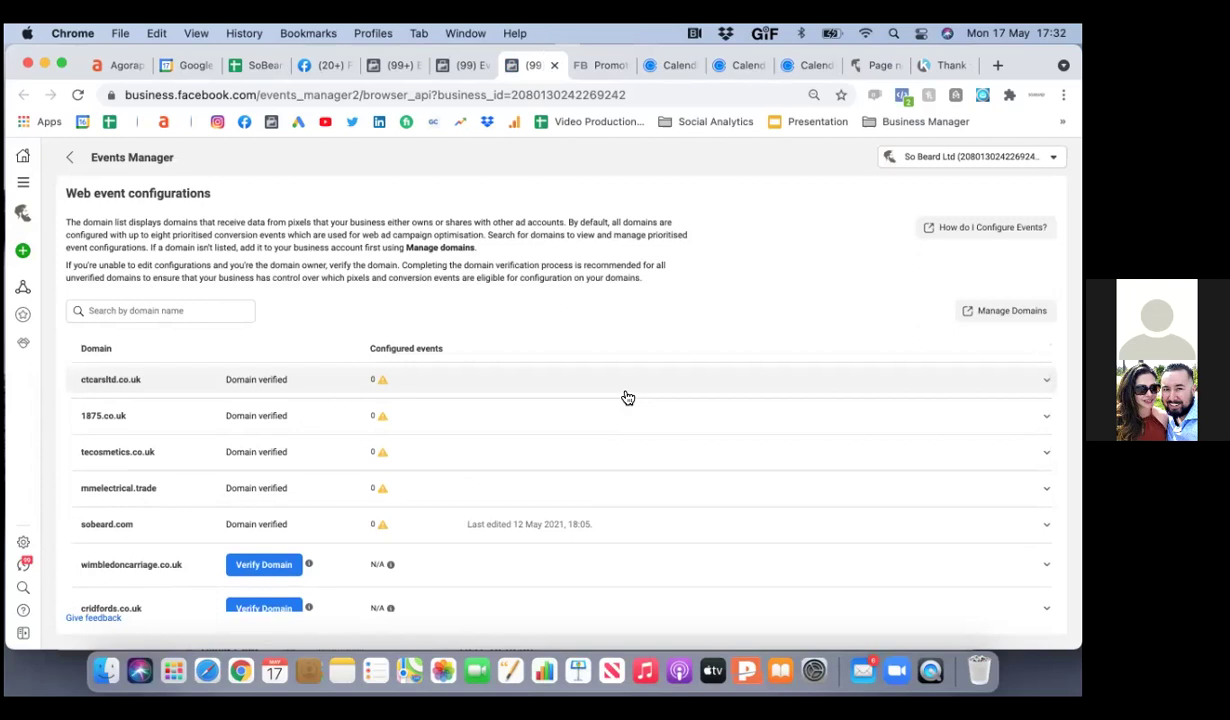
{"action": "scroll", "coordinate": [627, 398], "scroll_direction": "down", "scroll_amount": 1}
{"action": "left_click", "coordinate": [351, 500]}
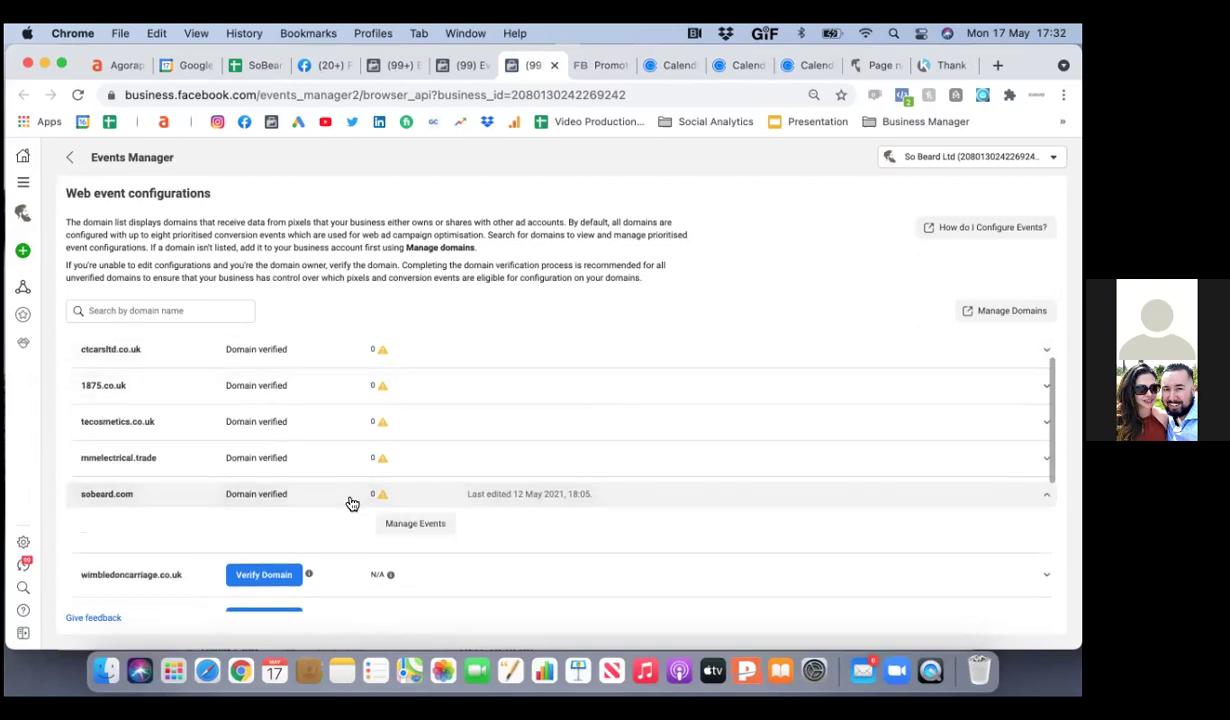
{"action": "scroll", "coordinate": [351, 502], "scroll_direction": "down", "scroll_amount": 3}
{"action": "left_click", "coordinate": [415, 420]}
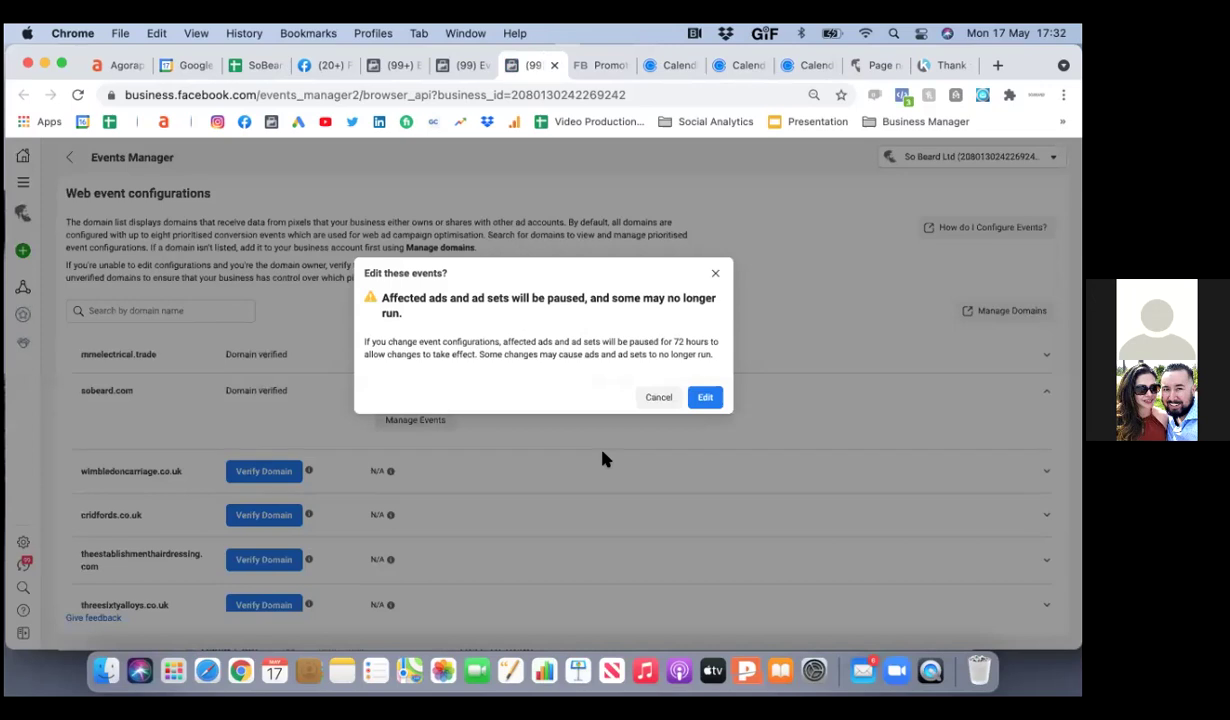
{"action": "left_click", "coordinate": [704, 398]}
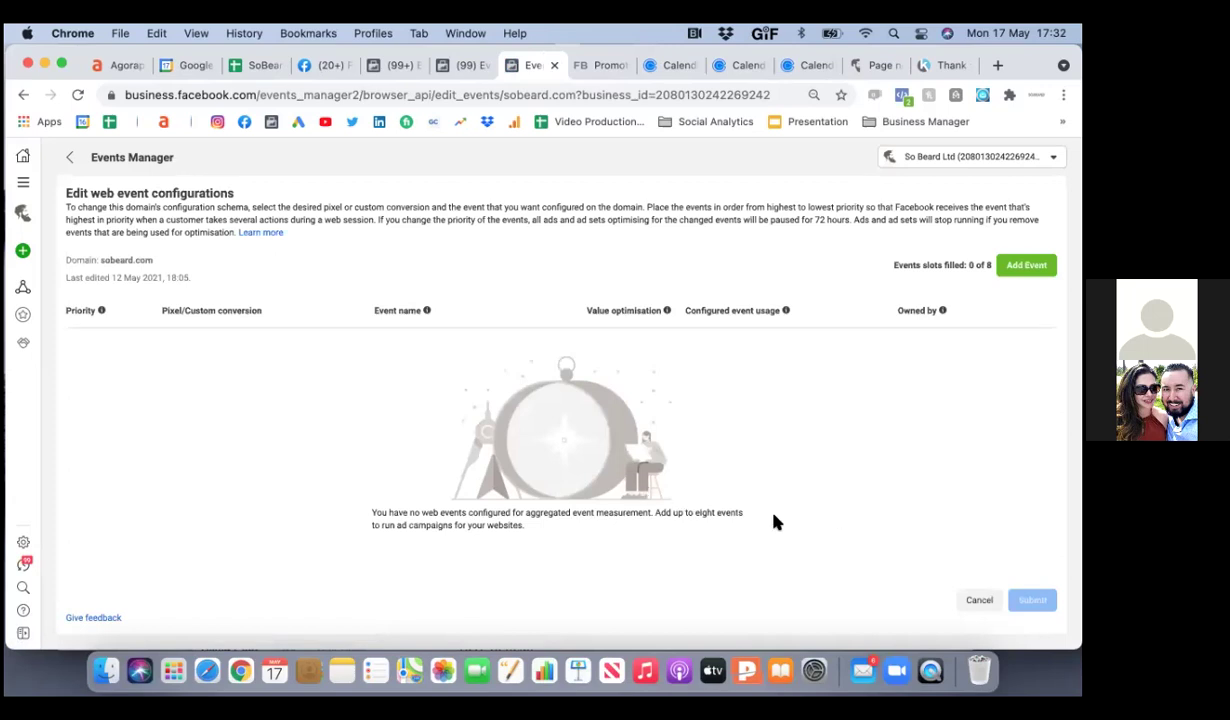
{"action": "left_click", "coordinate": [1026, 265]}
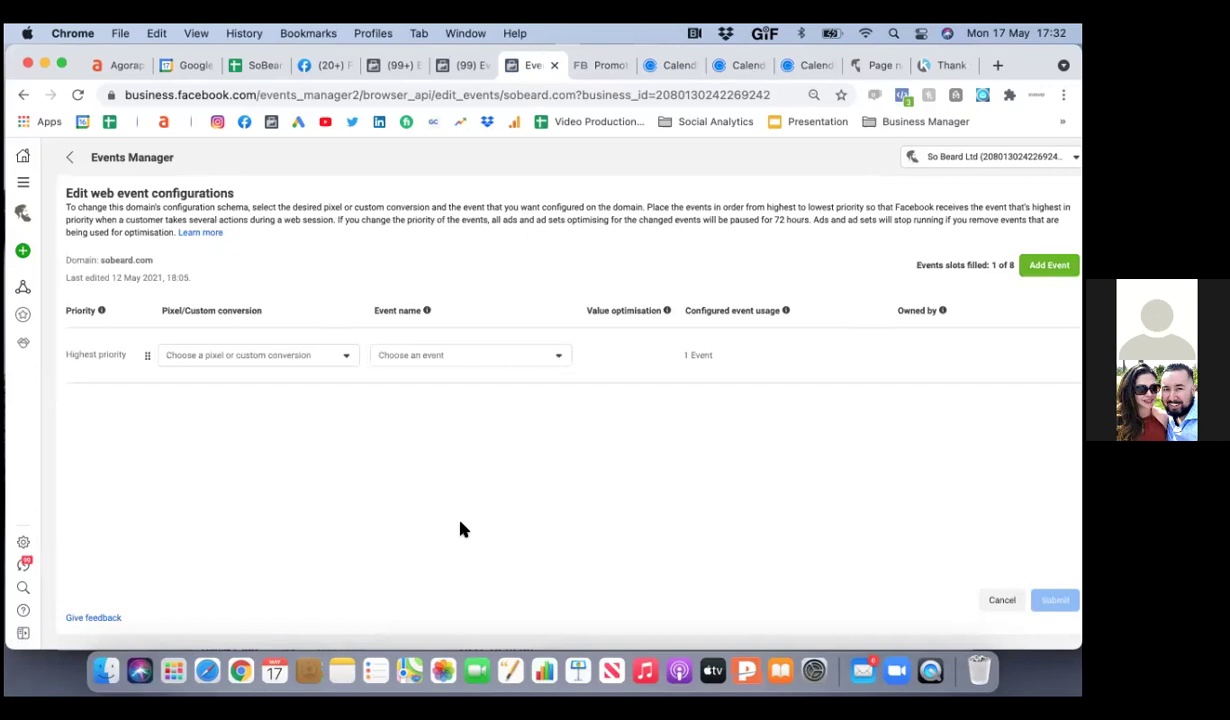
- Set the source of sobeard.com's highest-priority event slot to Custom conversion and look through the available custom conversion events
{"action": "left_click", "coordinate": [328, 360]}
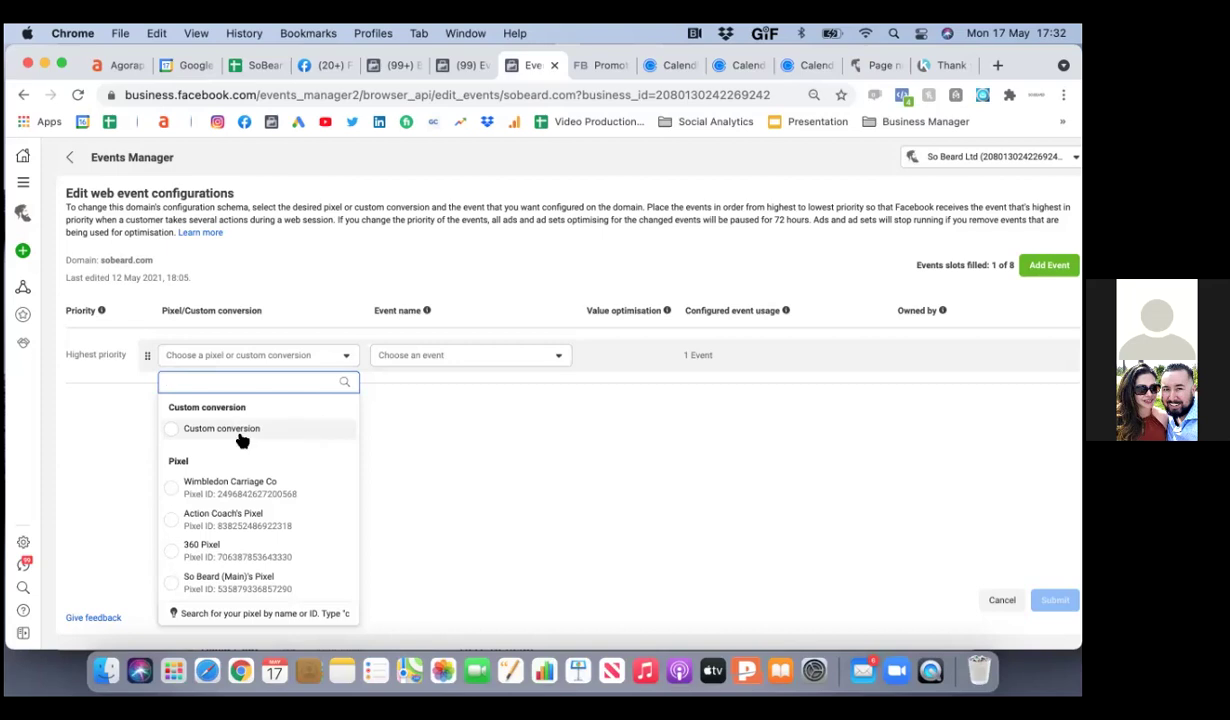
{"action": "left_click", "coordinate": [173, 436]}
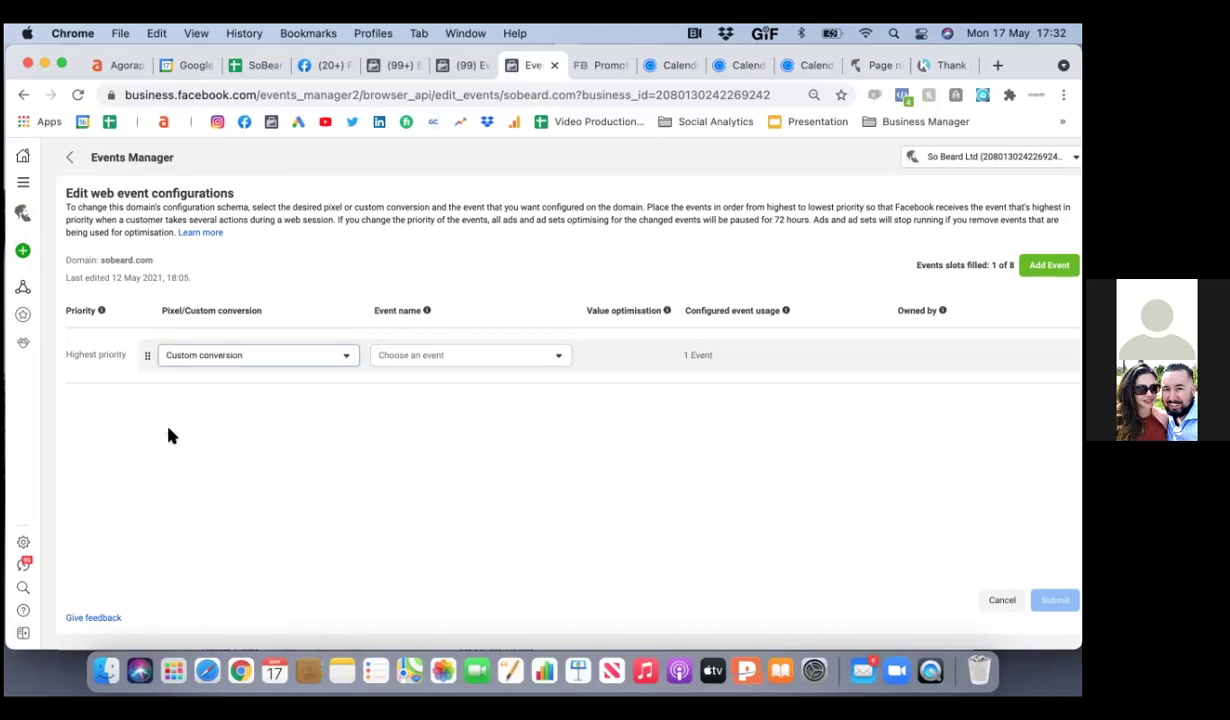
{"action": "left_click", "coordinate": [521, 363]}
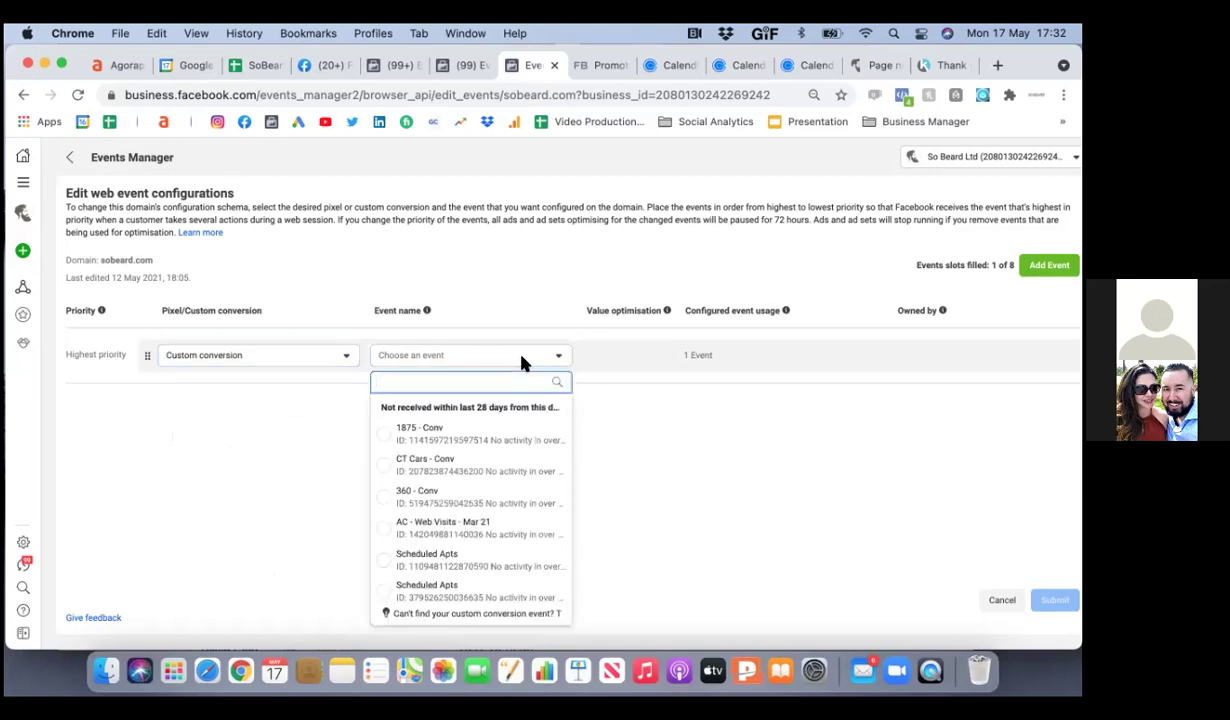
{"action": "scroll", "coordinate": [533, 455], "scroll_direction": "down", "scroll_amount": 3}
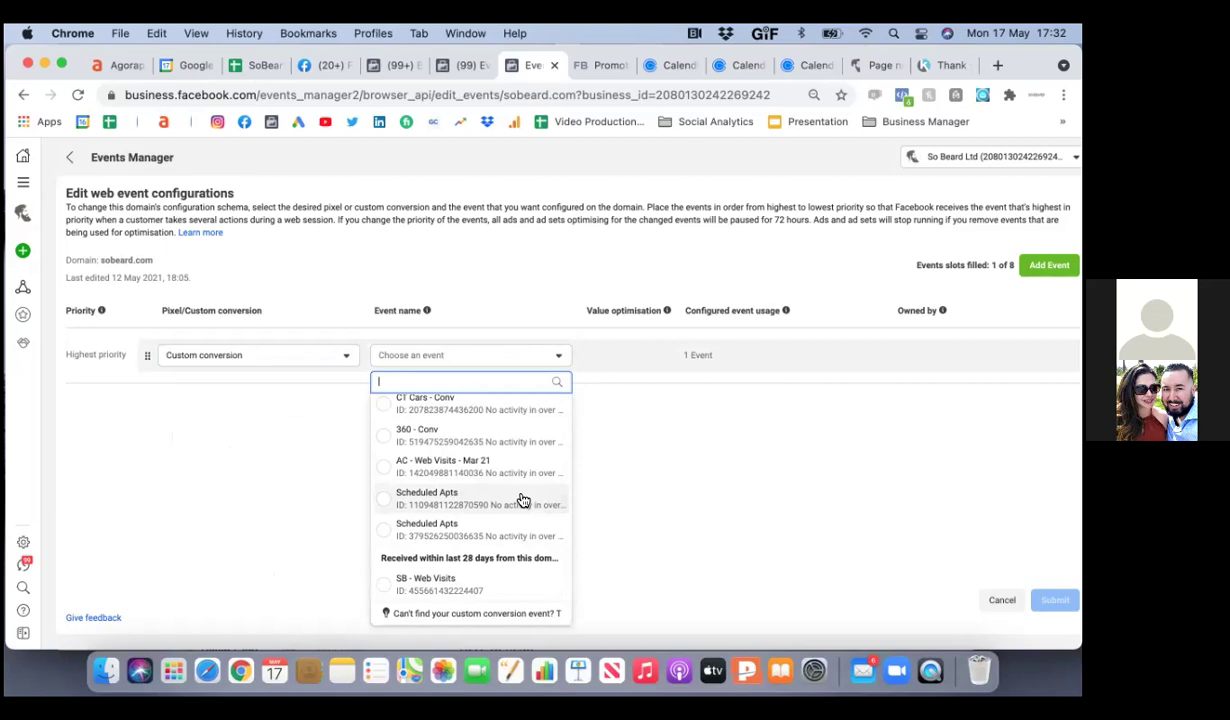
{"action": "left_click", "coordinate": [686, 495]}
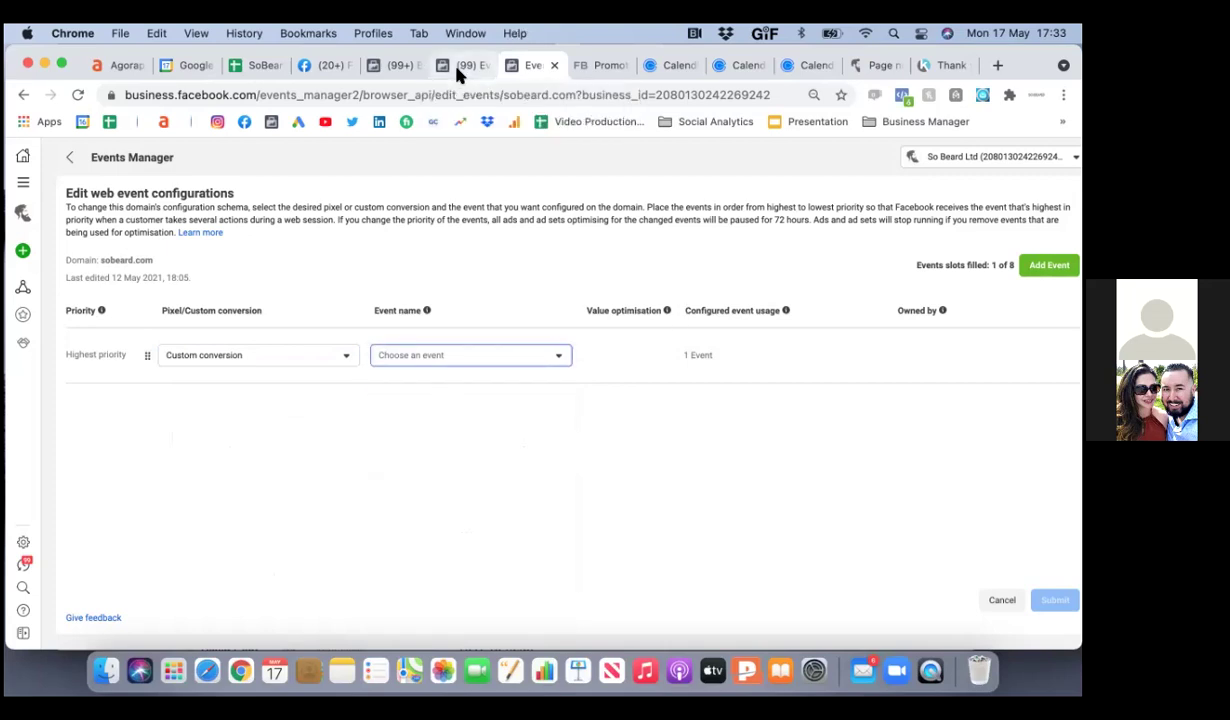
- Inspect the Scheduled Apts event details, including its conversion ID, with Facebook Pixel Helper on the sobeard.com/appointmentconfirmed page
{"action": "left_click", "coordinate": [458, 66]}
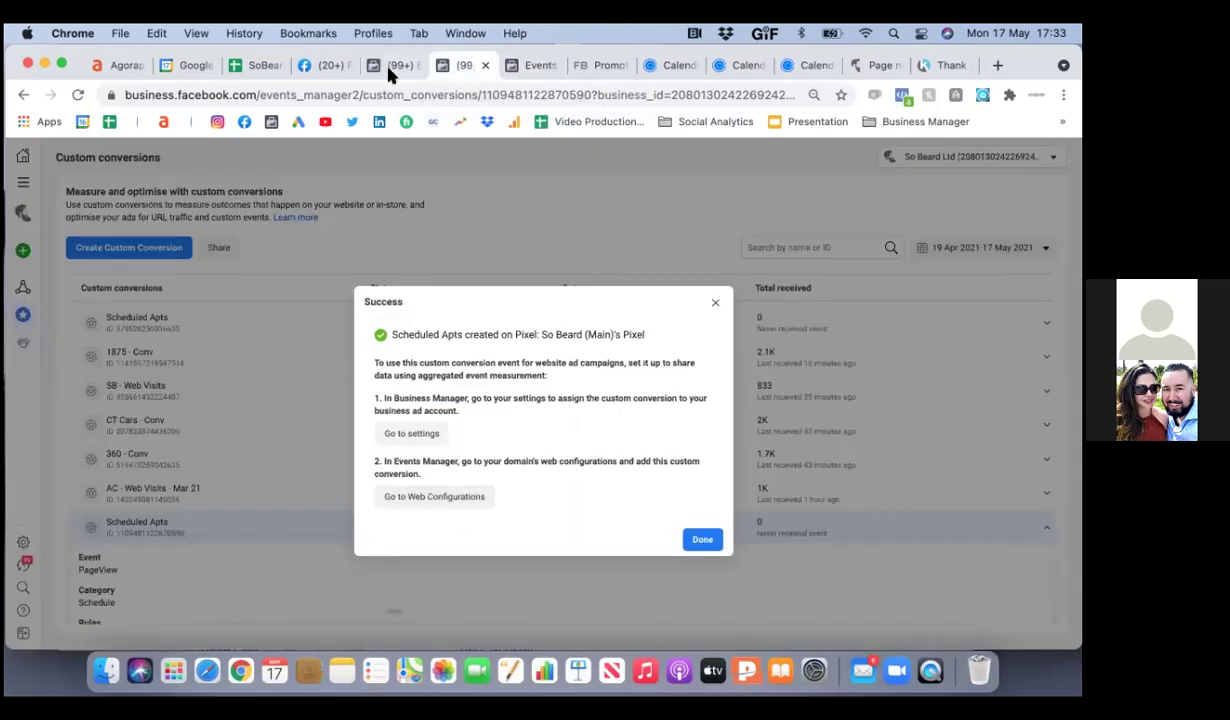
{"action": "key", "text": "super+t"}
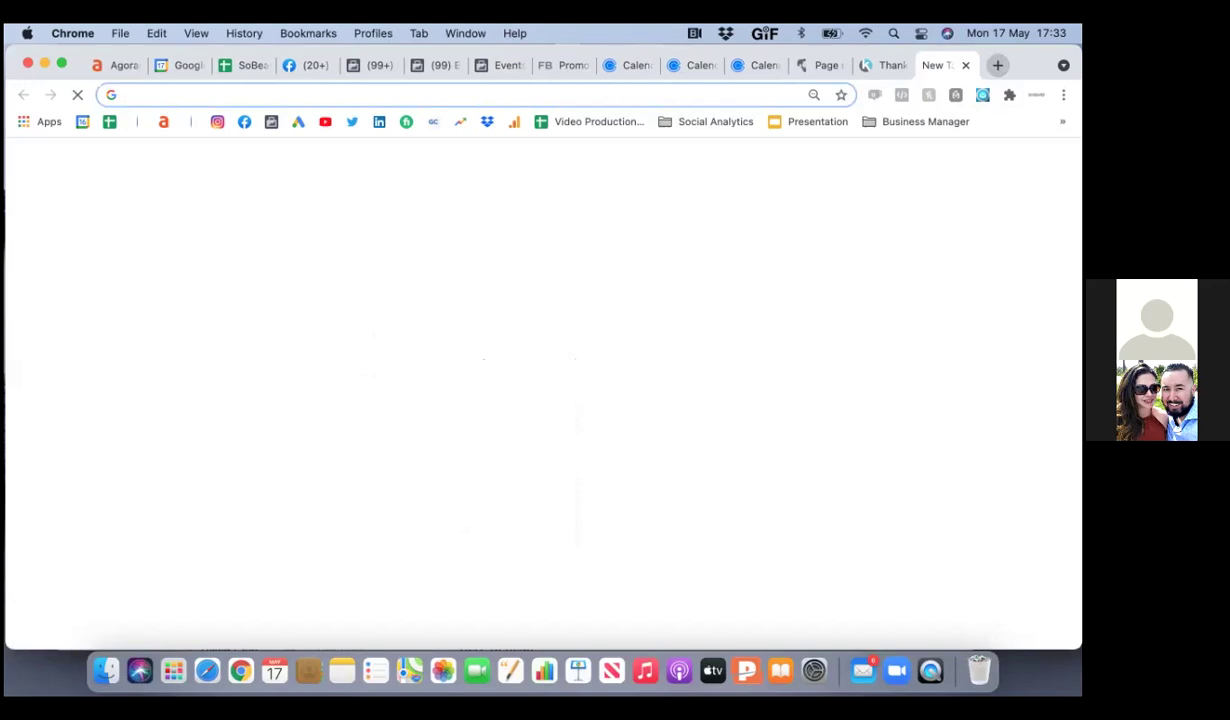
{"action": "left_click", "coordinate": [965, 65]}
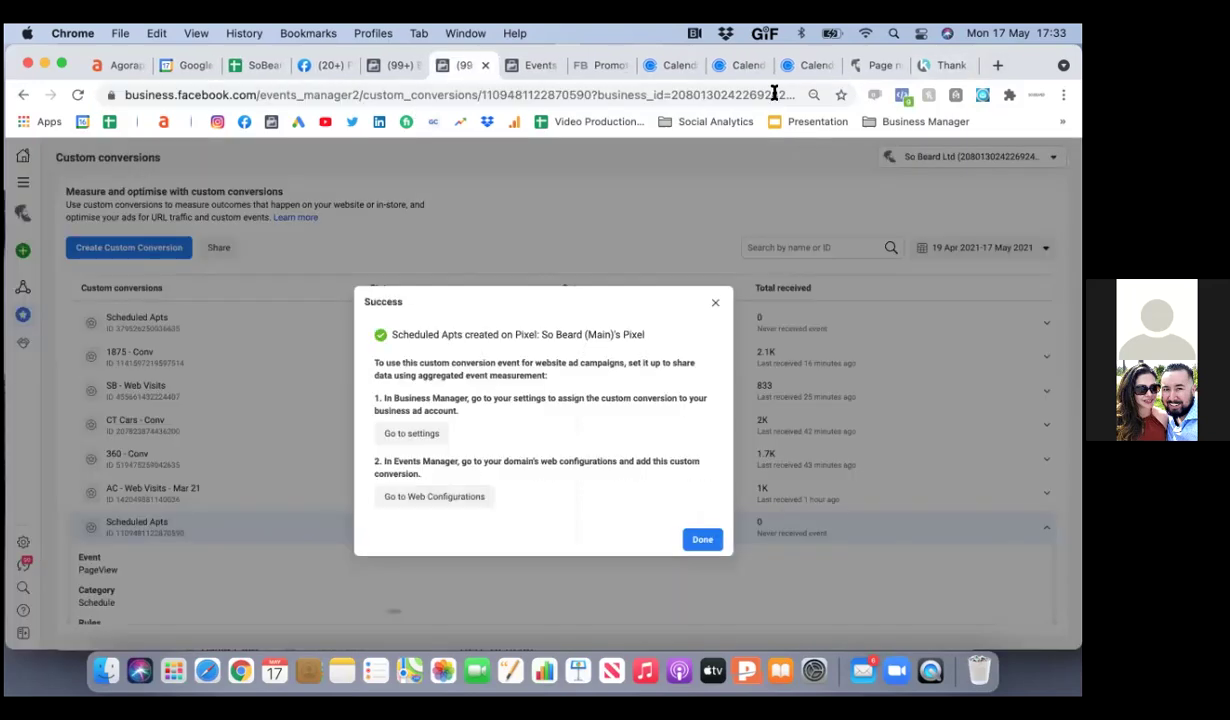
{"action": "left_click", "coordinate": [862, 66]}
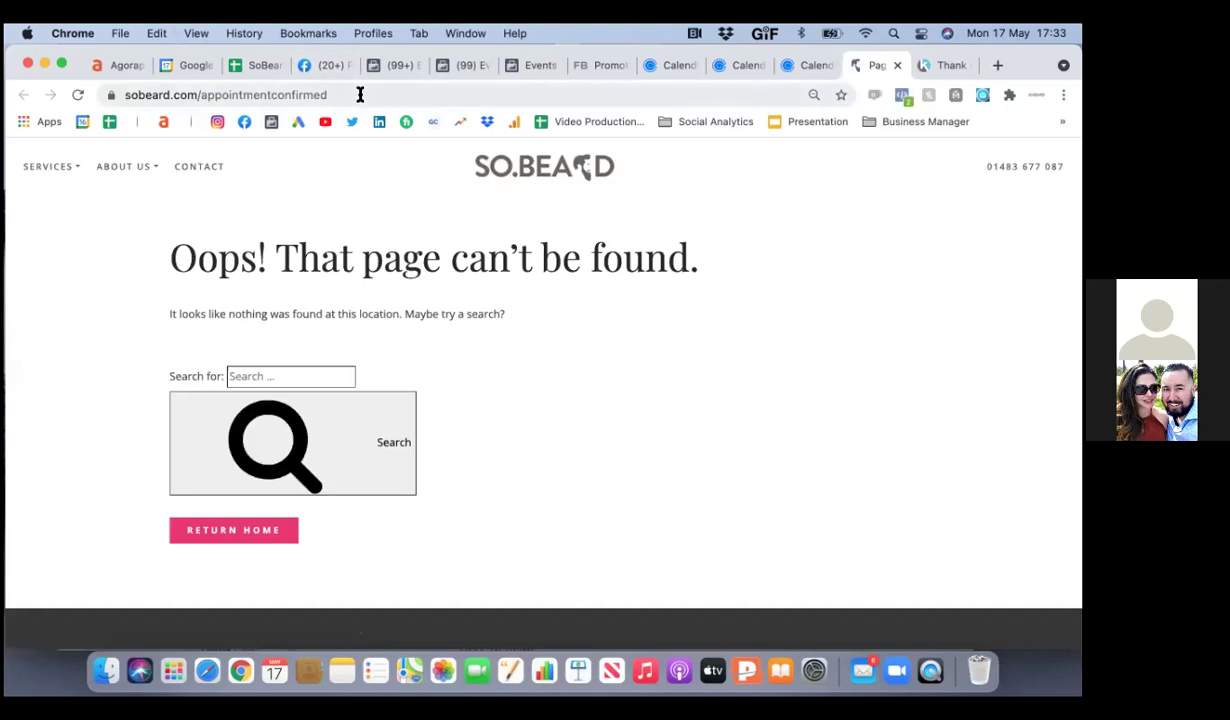
{"action": "left_click", "coordinate": [903, 96]}
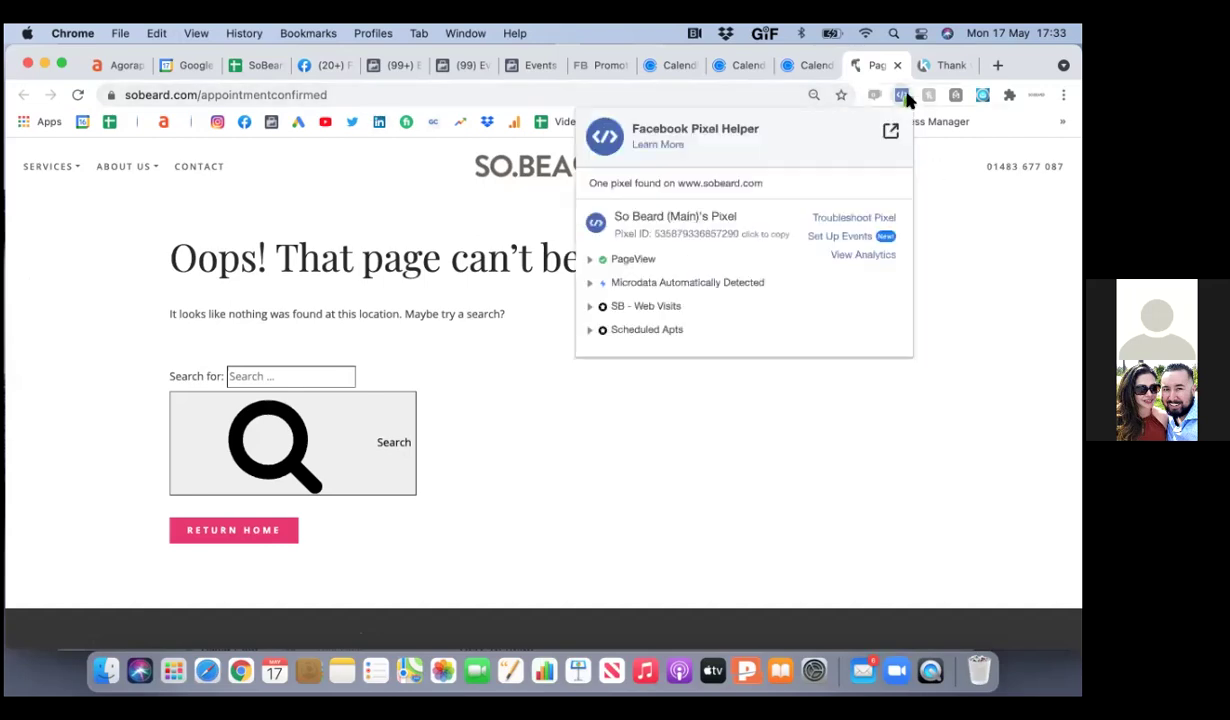
{"action": "left_click", "coordinate": [627, 262]}
{"action": "left_click", "coordinate": [628, 264]}
{"action": "left_click", "coordinate": [675, 333]}
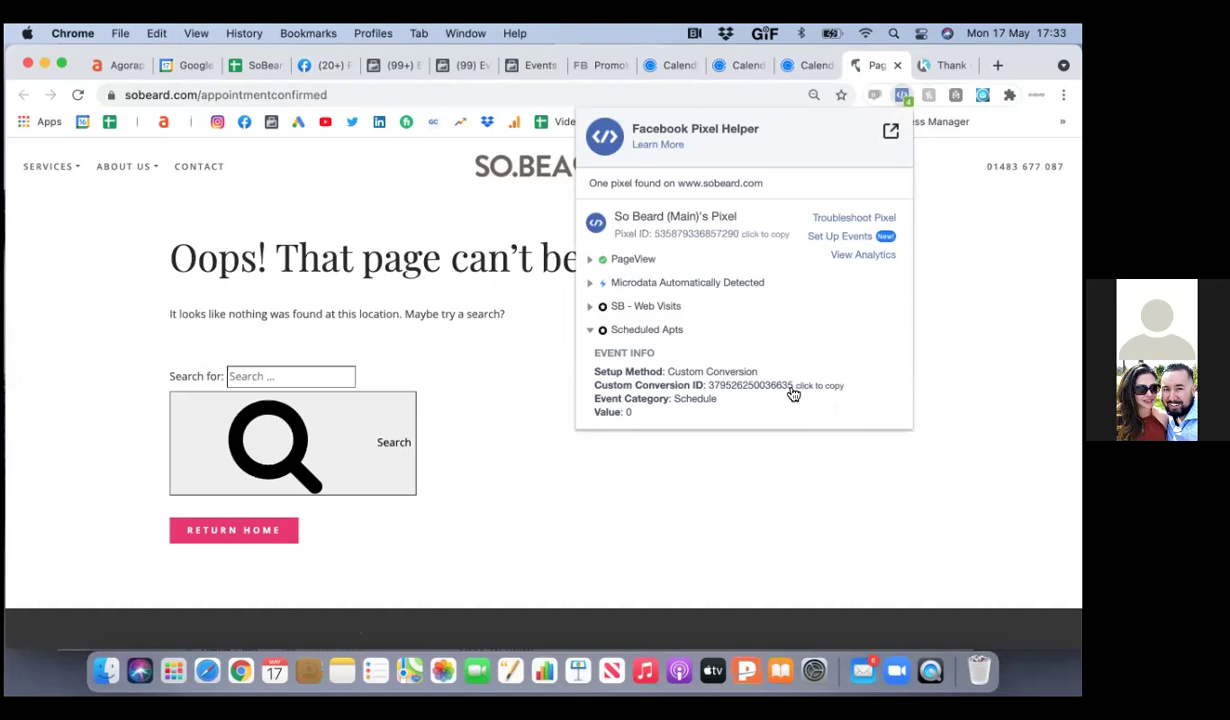
{"action": "left_click", "coordinate": [511, 65]}
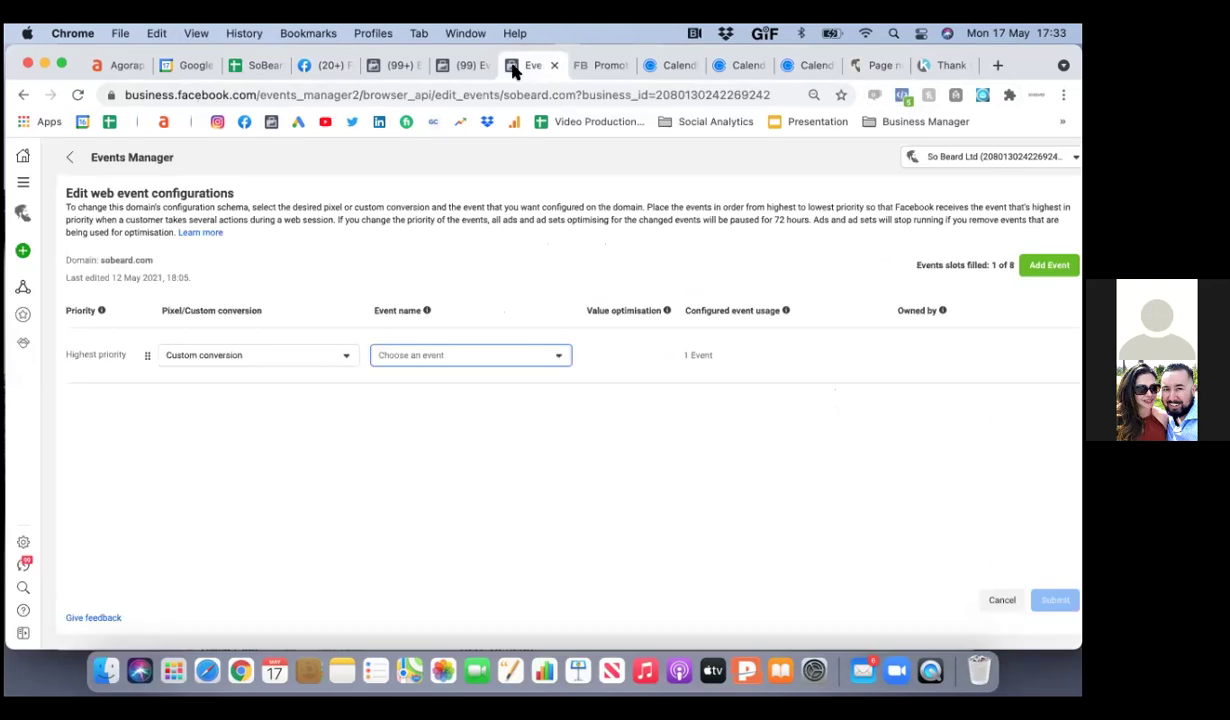
{"action": "left_click", "coordinate": [502, 357]}
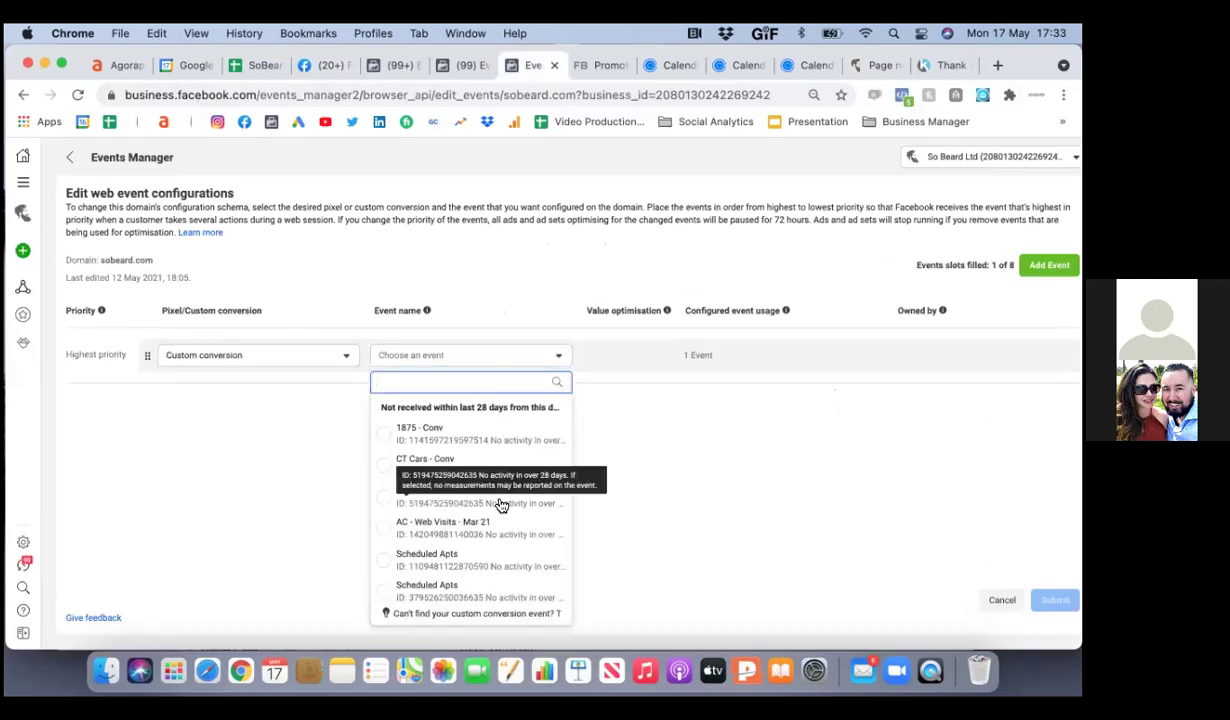
{"action": "scroll", "coordinate": [502, 505], "scroll_direction": "down", "scroll_amount": 2}
{"action": "left_click", "coordinate": [418, 544]}
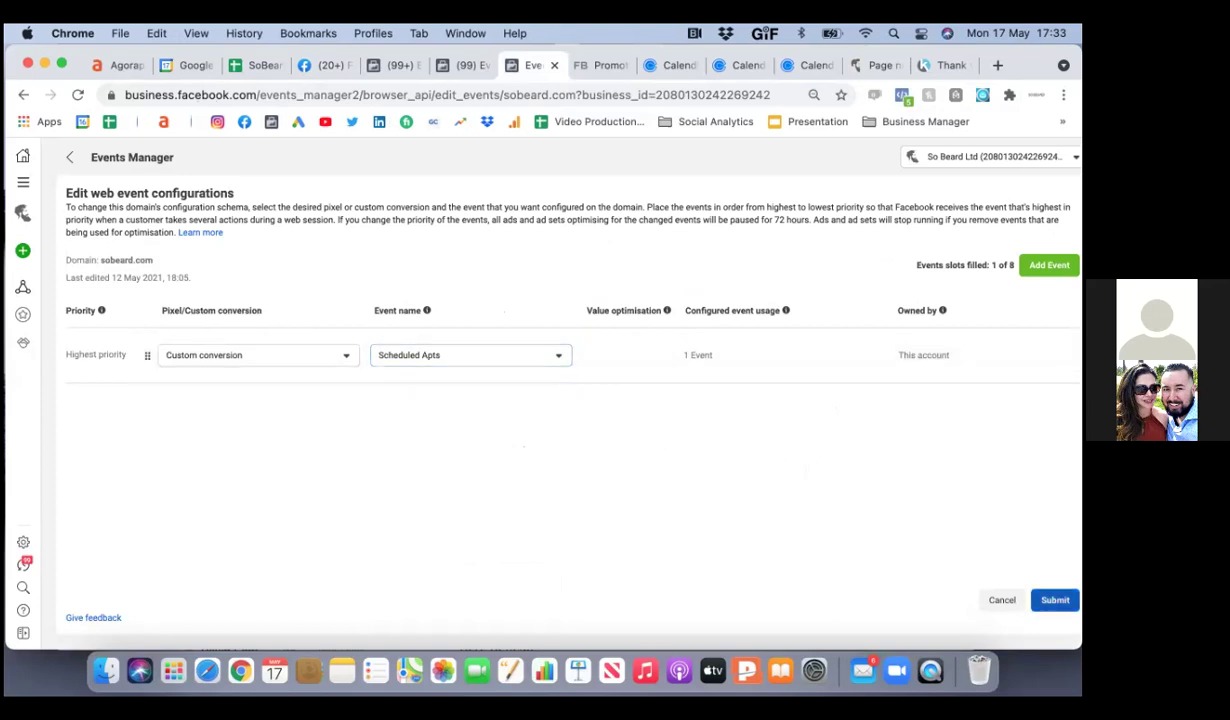
- Submit the sobeard.com event configuration, accept the 72-hour change restriction and apply the update
{"action": "left_click", "coordinate": [1055, 600]}
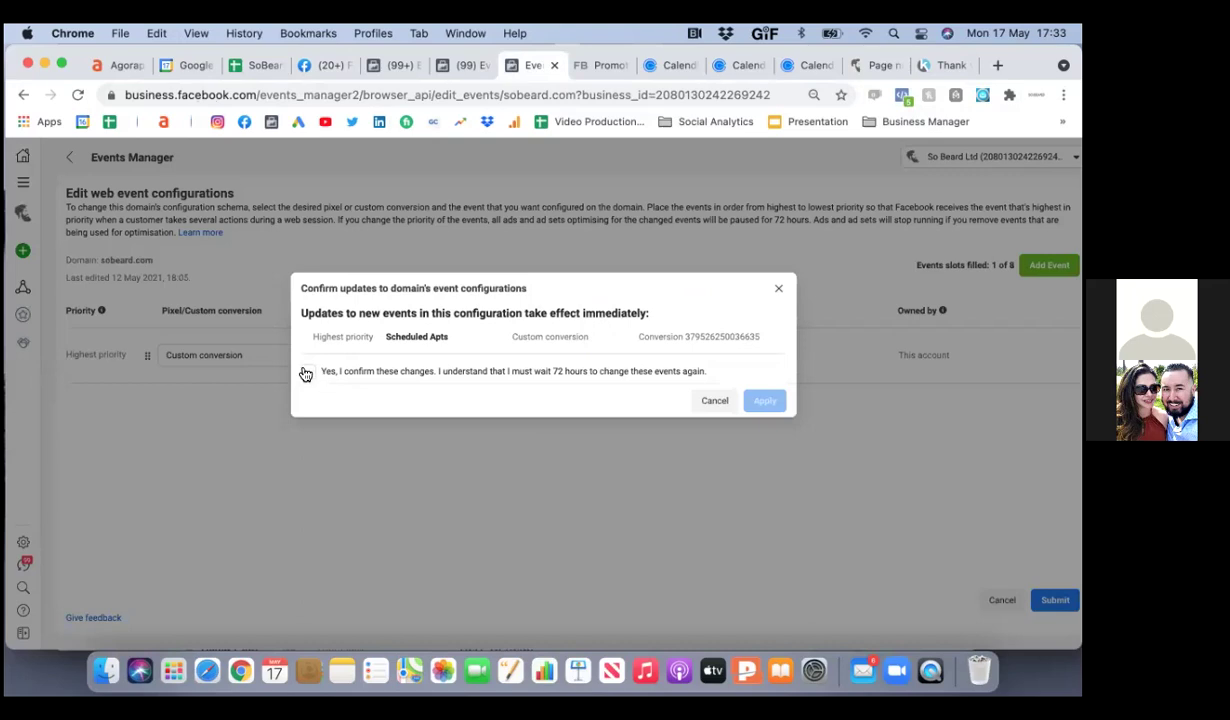
{"action": "left_click", "coordinate": [307, 371]}
{"action": "left_click", "coordinate": [765, 400]}
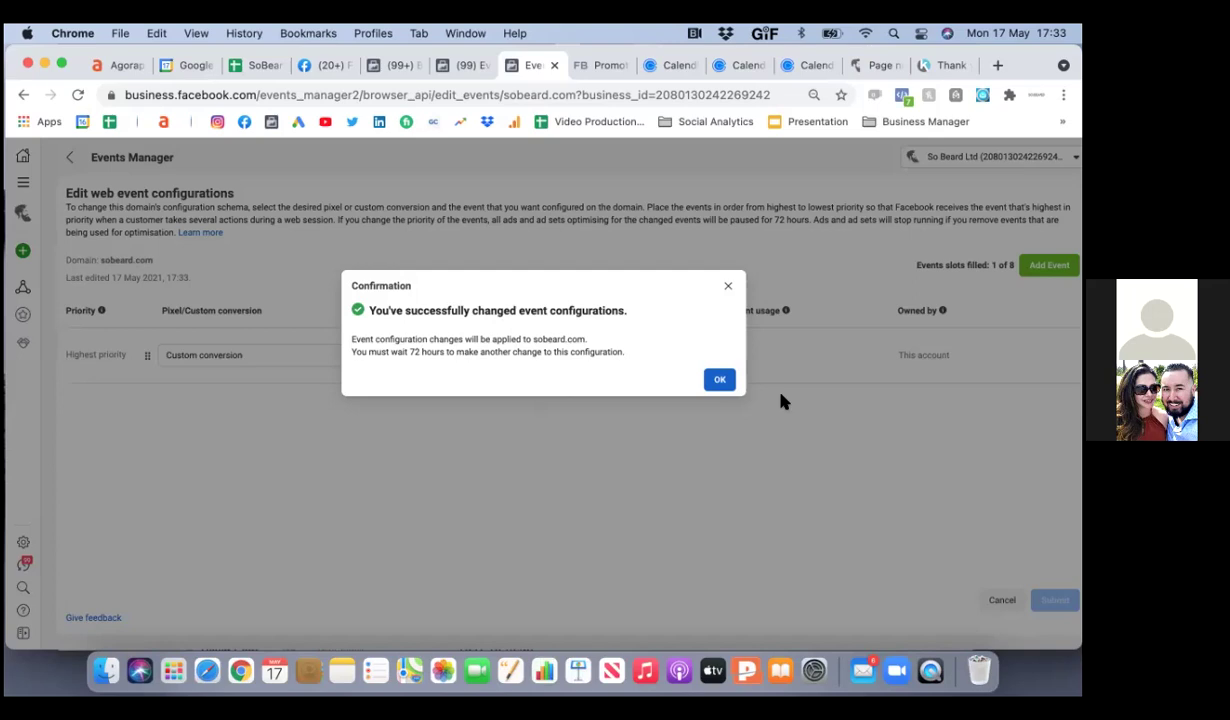
{"action": "left_click", "coordinate": [720, 381]}
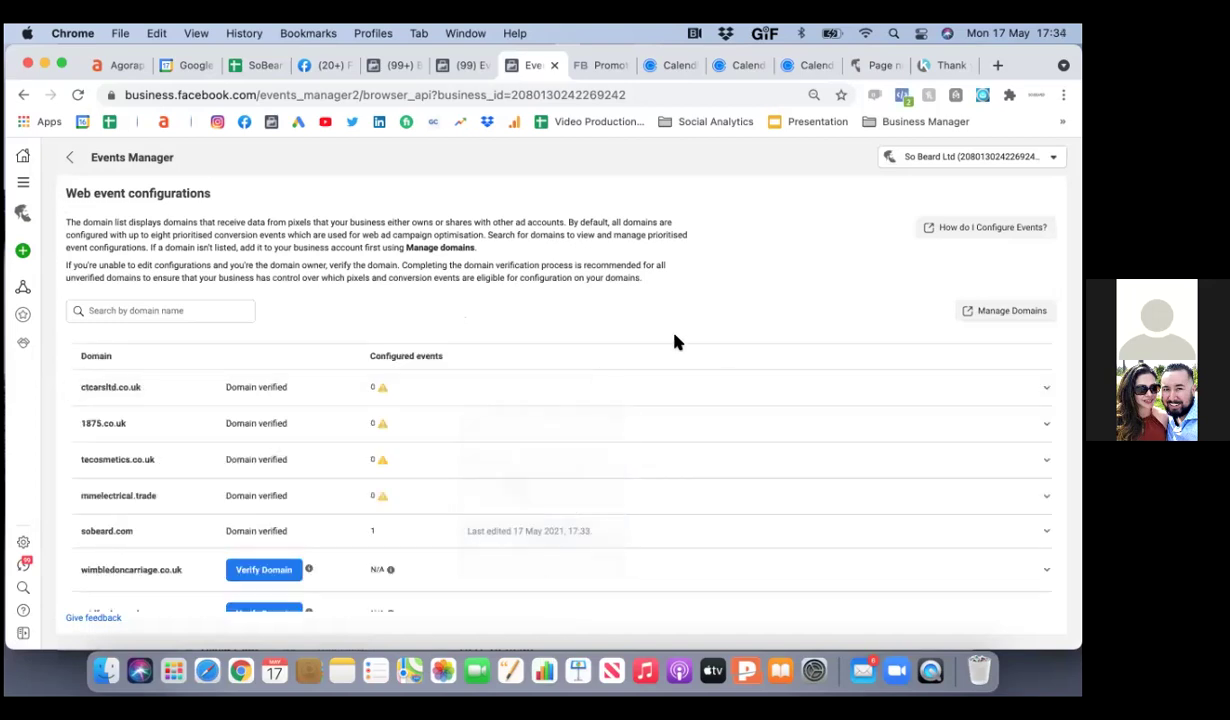
- Expand sobeard.com in the web event configurations list to check its configured event
{"action": "scroll", "coordinate": [656, 387], "scroll_direction": "down", "scroll_amount": 2}
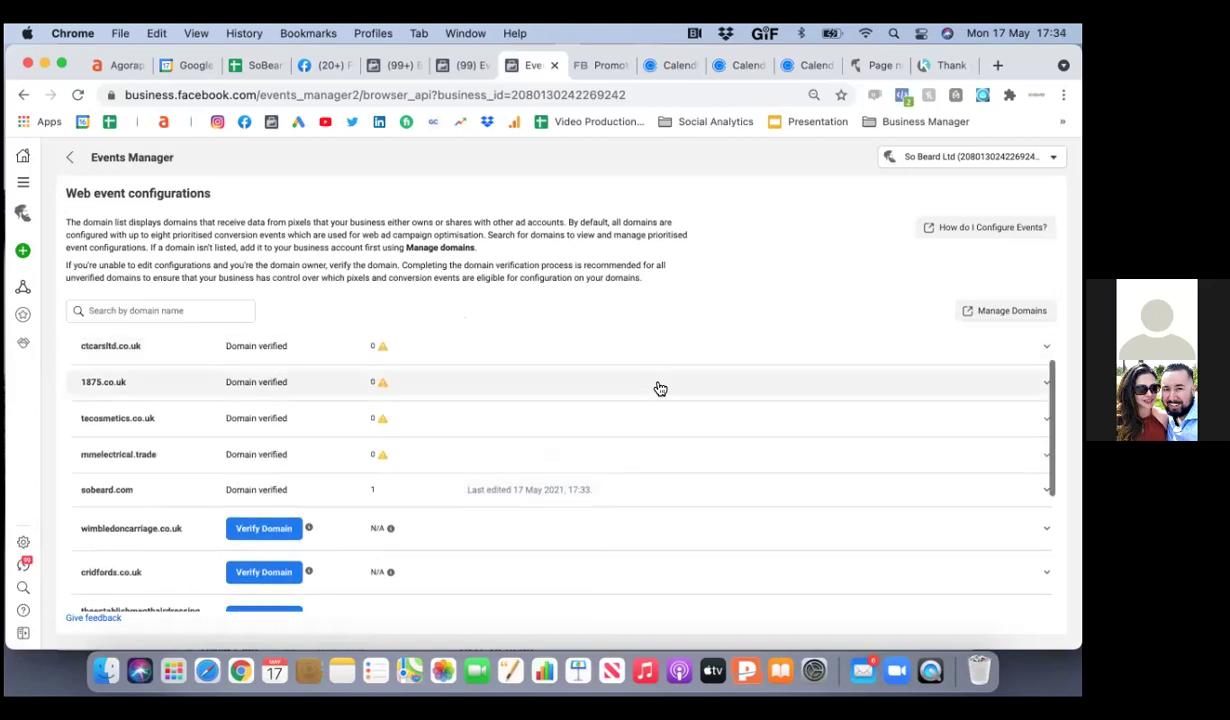
{"action": "left_click", "coordinate": [323, 497]}
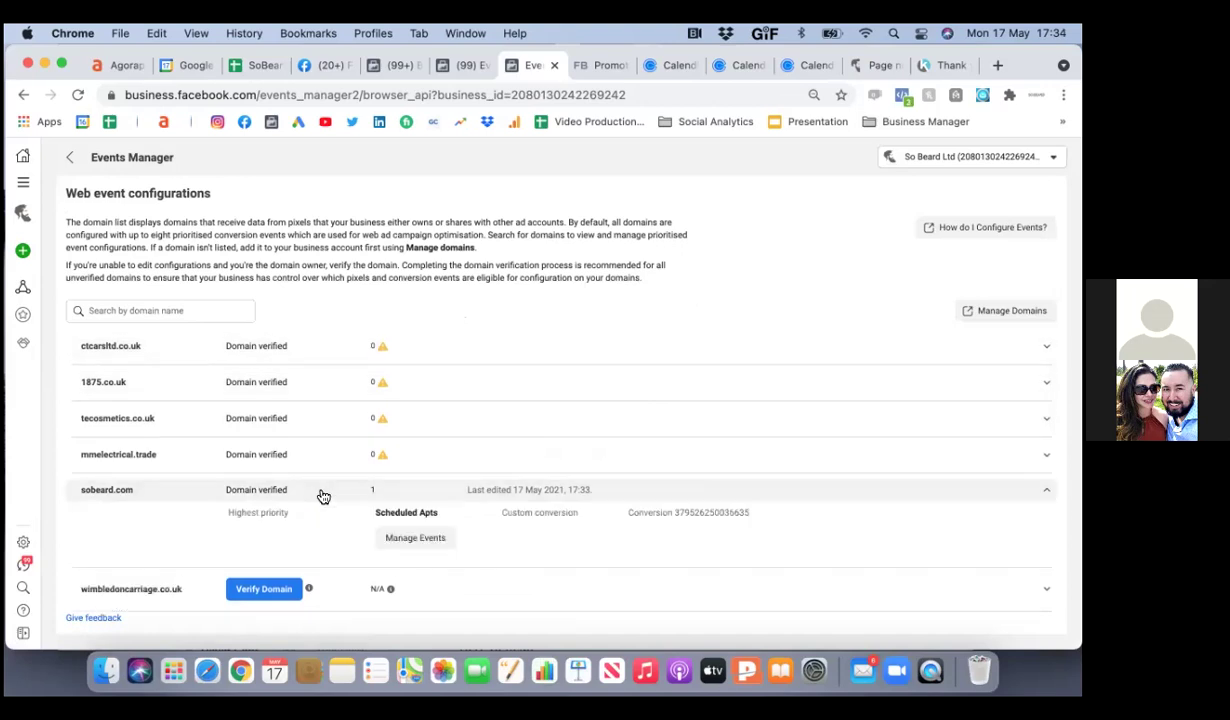
{"action": "scroll", "coordinate": [323, 497], "scroll_direction": "down", "scroll_amount": 2}
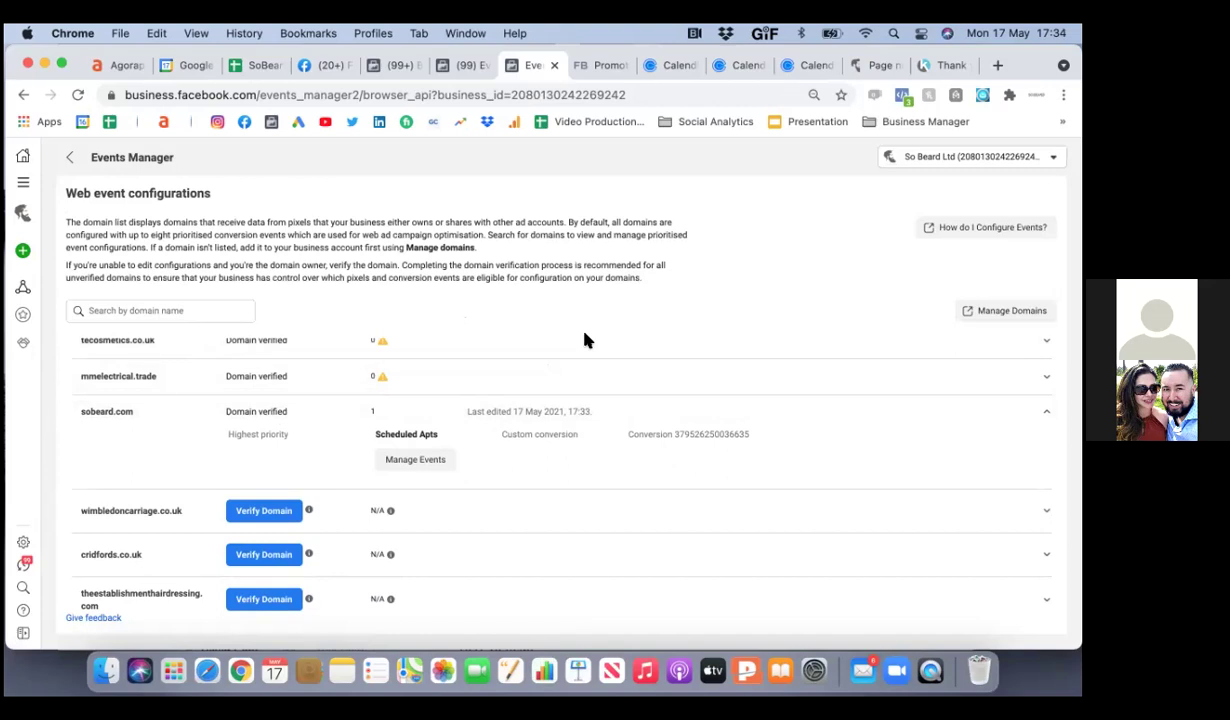
- Open the Ads Manager campaigns overview in a separate tab, then return to the web event configurations
{"action": "left_click", "coordinate": [398, 62]}
{"action": "left_click", "coordinate": [330, 238]}
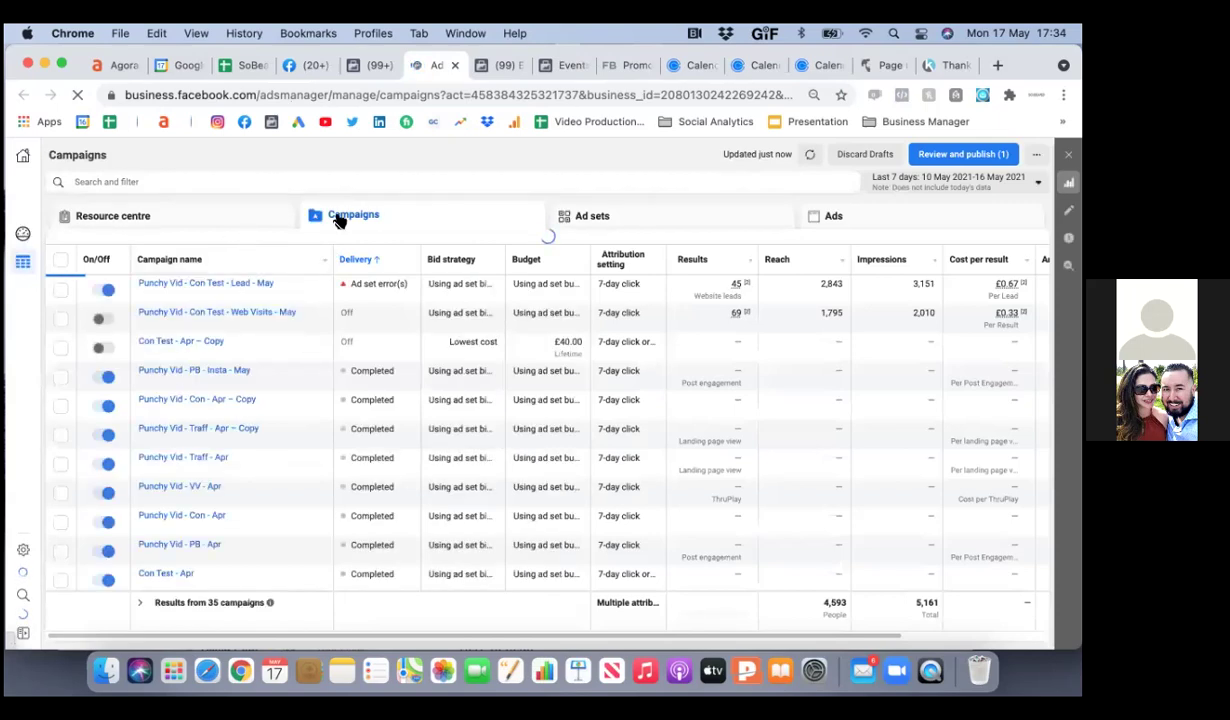
{"action": "left_click", "coordinate": [556, 67]}
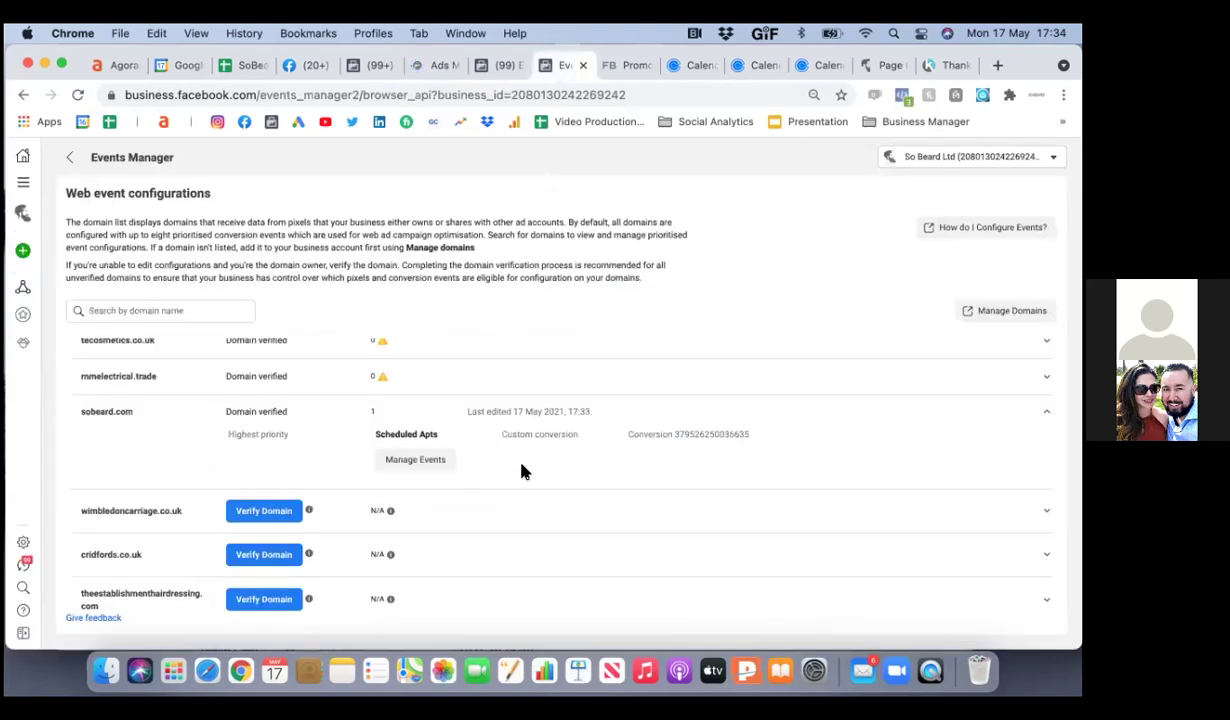
- Reload the web event configurations, dismiss the aggregated event measurement introduction and recheck the event listed under sobeard.com
{"action": "scroll", "coordinate": [521, 470], "scroll_direction": "down", "scroll_amount": 2}
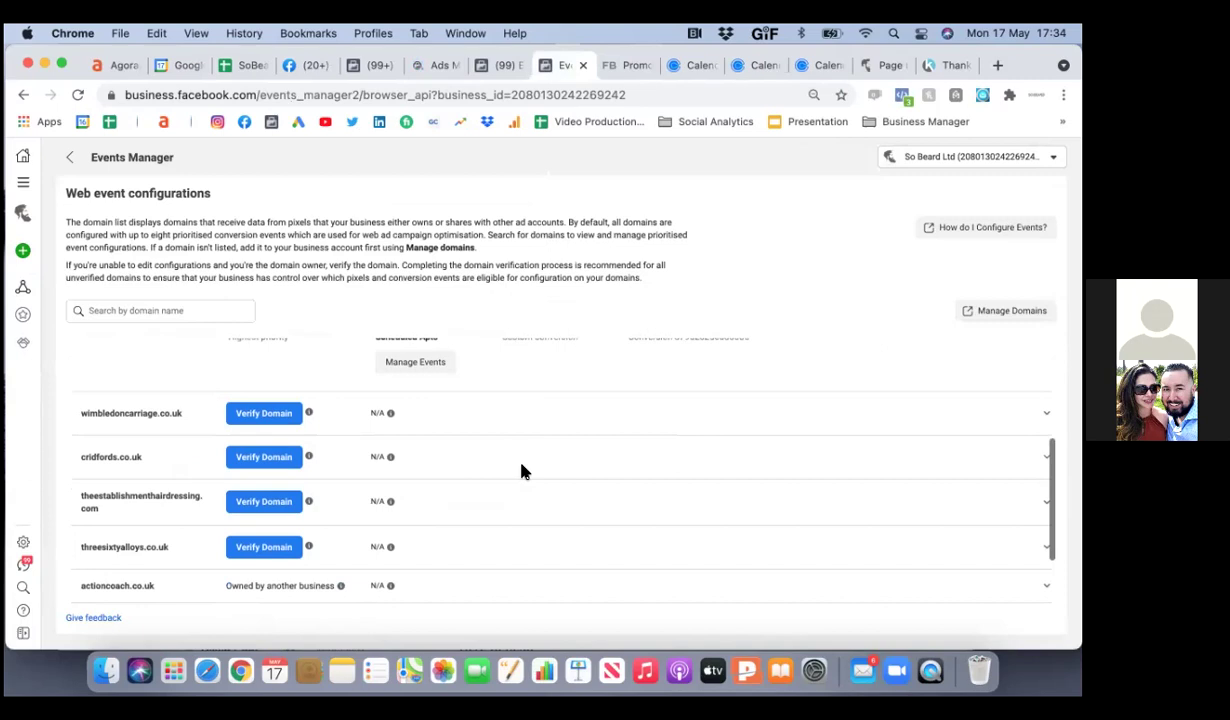
{"action": "scroll", "coordinate": [524, 471], "scroll_direction": "up", "scroll_amount": 5}
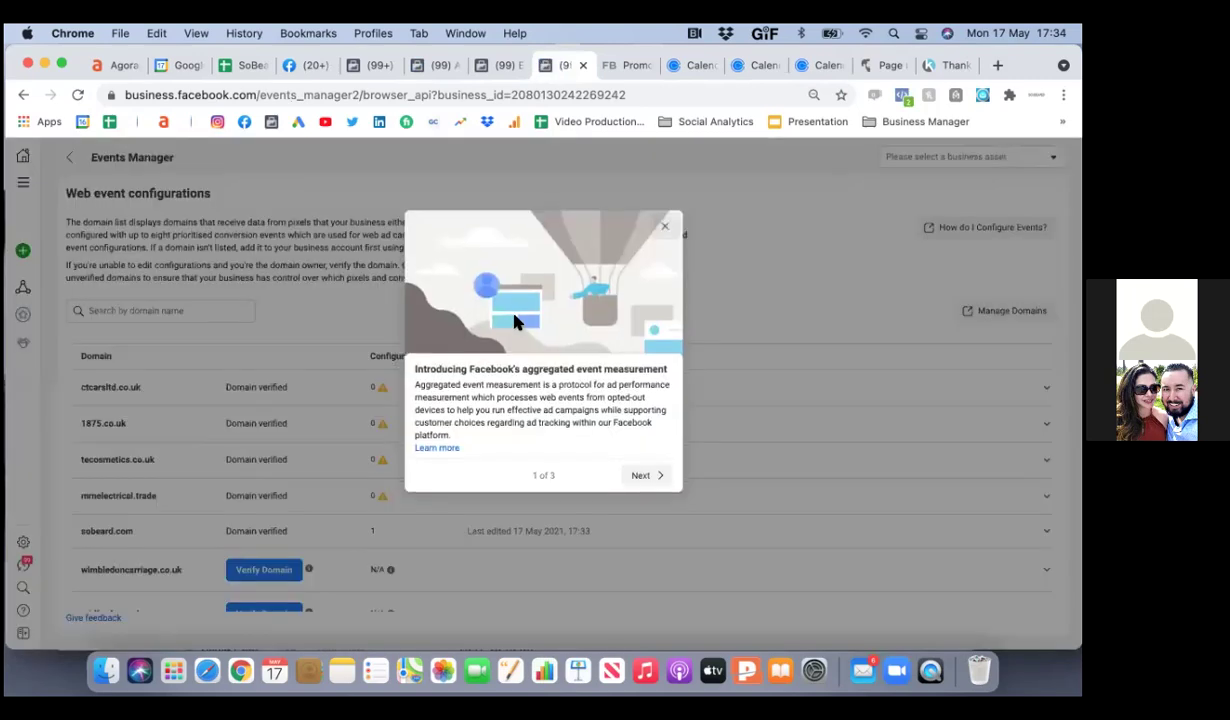
{"action": "left_click", "coordinate": [660, 230]}
{"action": "scroll", "coordinate": [475, 414], "scroll_direction": "down", "scroll_amount": 1}
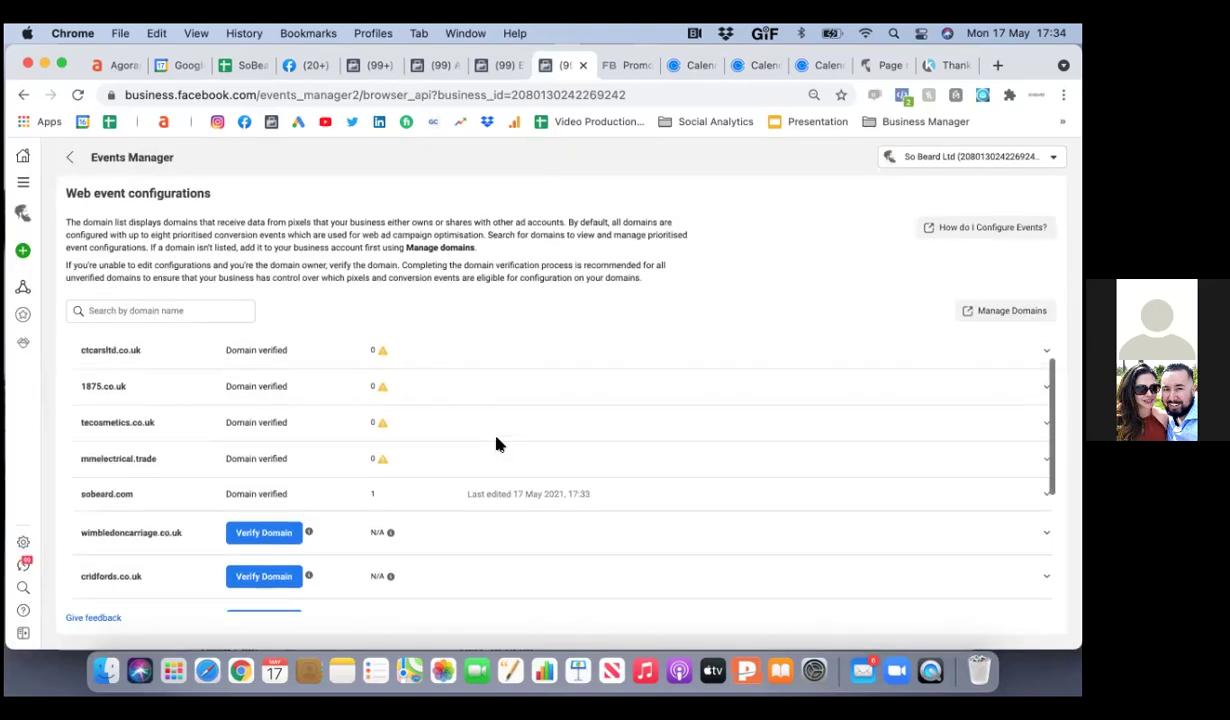
{"action": "left_click", "coordinate": [314, 490]}
{"action": "scroll", "coordinate": [314, 494], "scroll_direction": "down", "scroll_amount": 2}
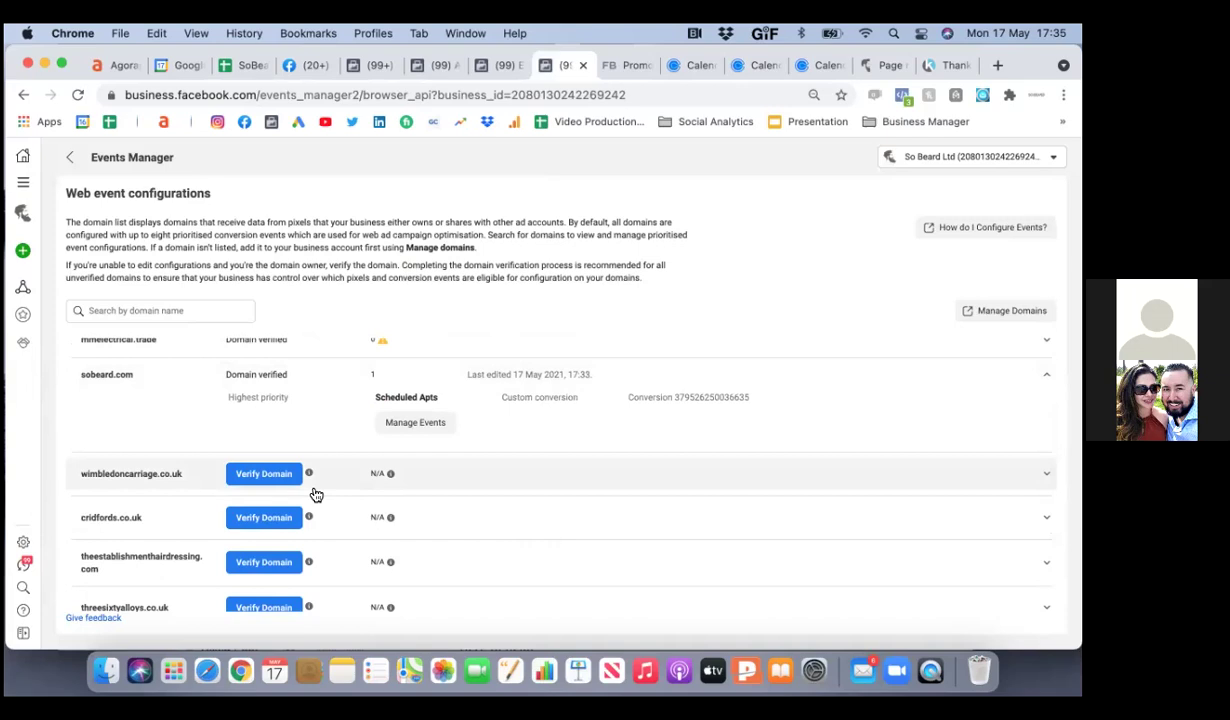
{"action": "scroll", "coordinate": [316, 494], "scroll_direction": "up", "scroll_amount": 3}
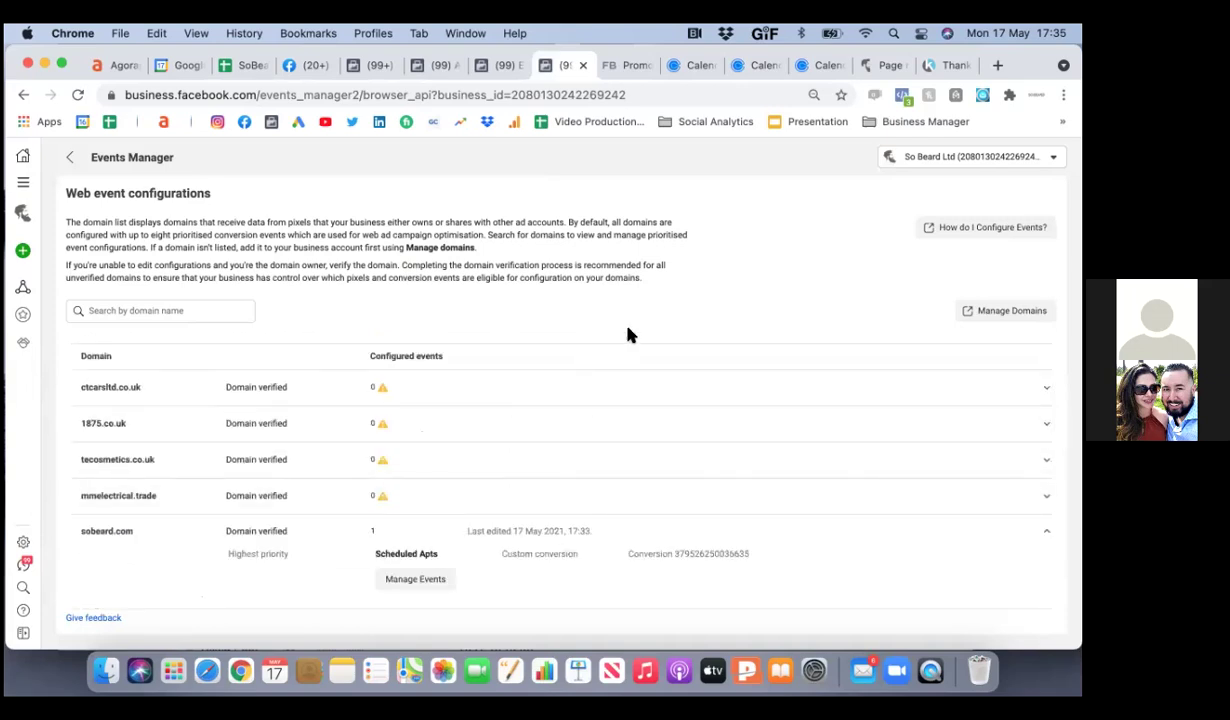
- Dismiss the success dialog on the custom conversions page and reload the list
{"action": "left_click", "coordinate": [489, 65]}
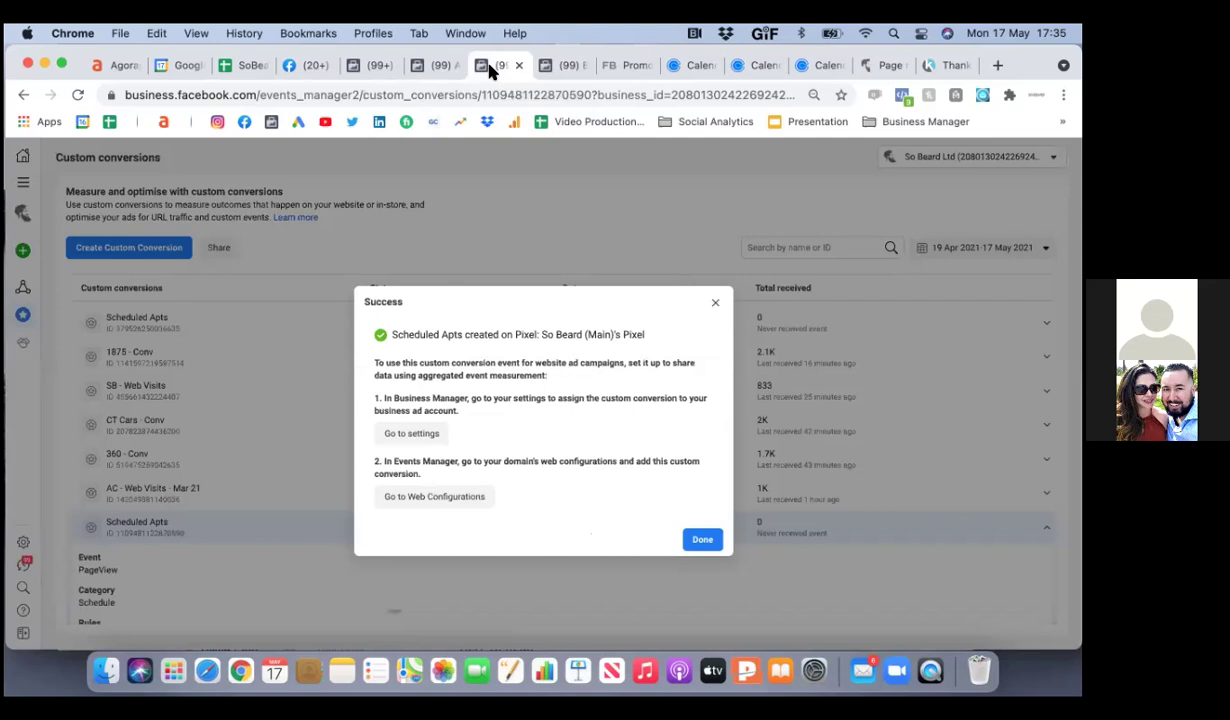
{"action": "left_click", "coordinate": [703, 538]}
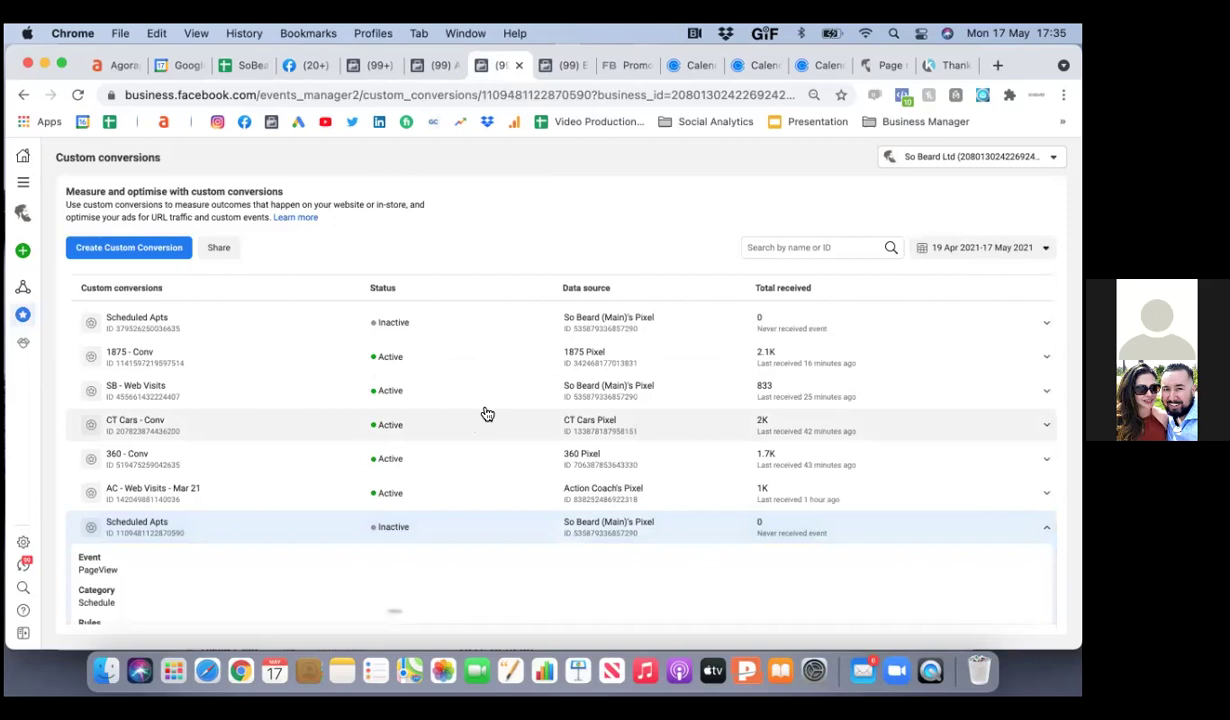
{"action": "key", "text": "super+r"}
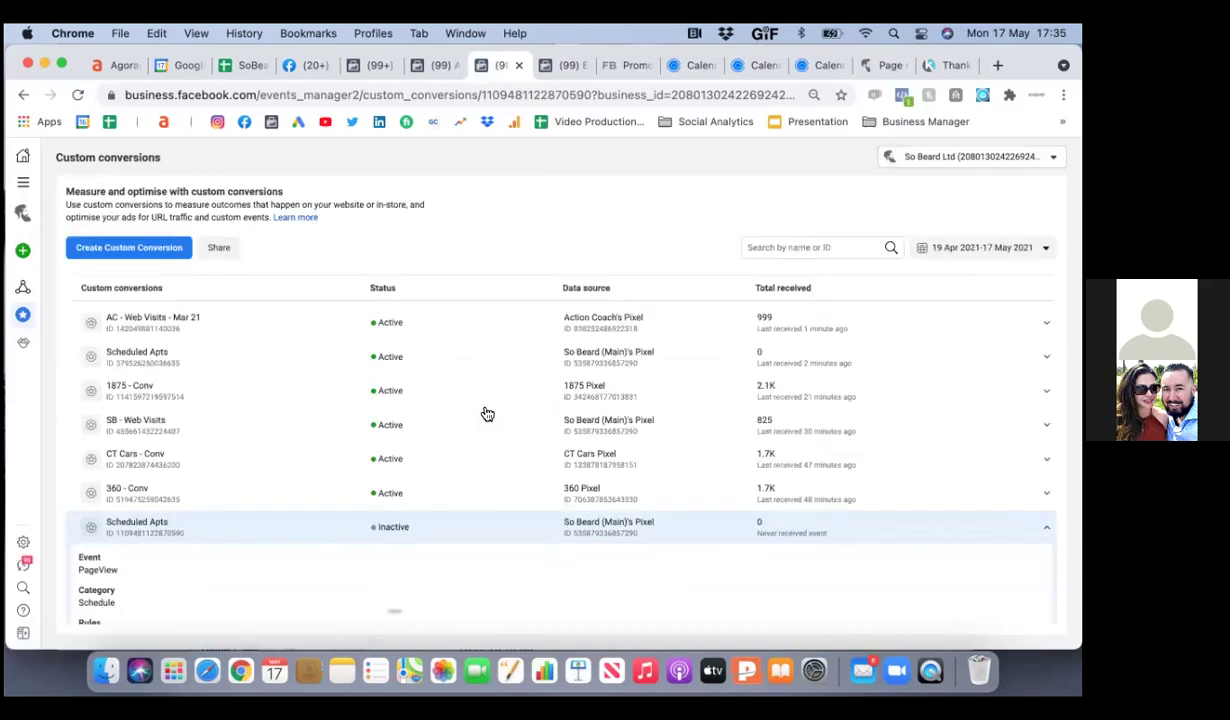
- Review the rule and status of the Calendly-based Scheduled Apts conversion, then briefly view its data source, So Beard (Main)'s Pixel
{"action": "scroll", "coordinate": [487, 414], "scroll_direction": "down", "scroll_amount": 3}
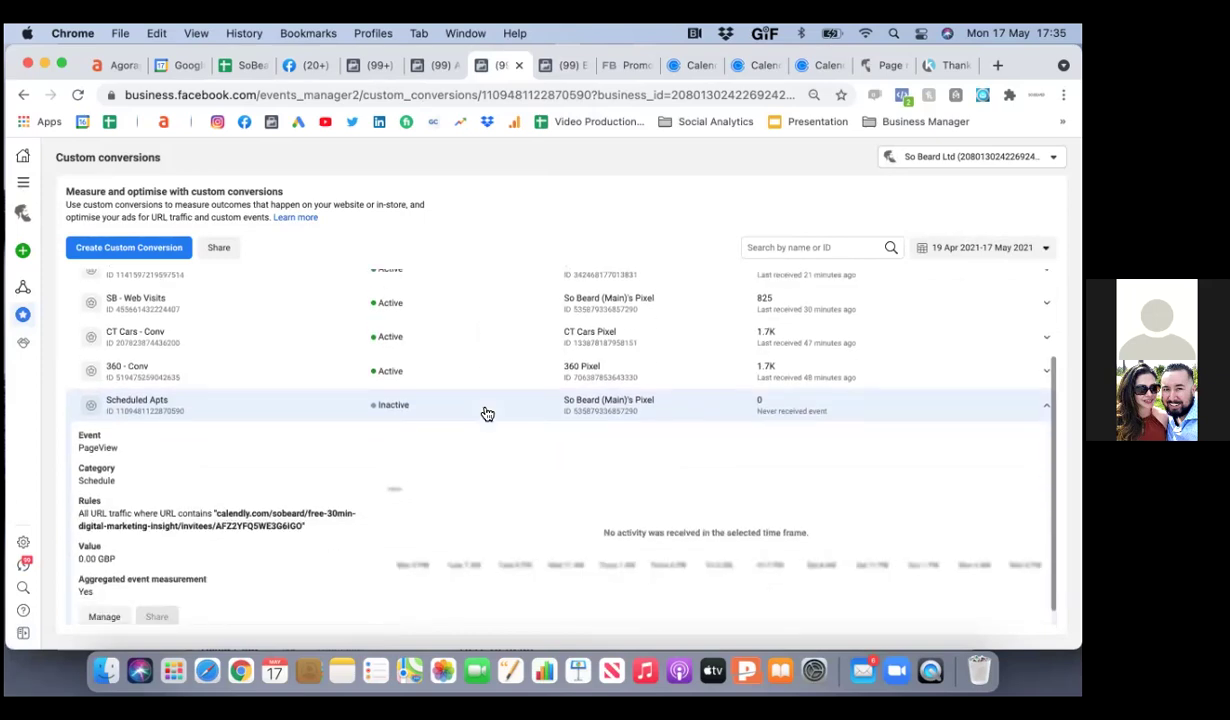
{"action": "scroll", "coordinate": [487, 414], "scroll_direction": "up", "scroll_amount": 3}
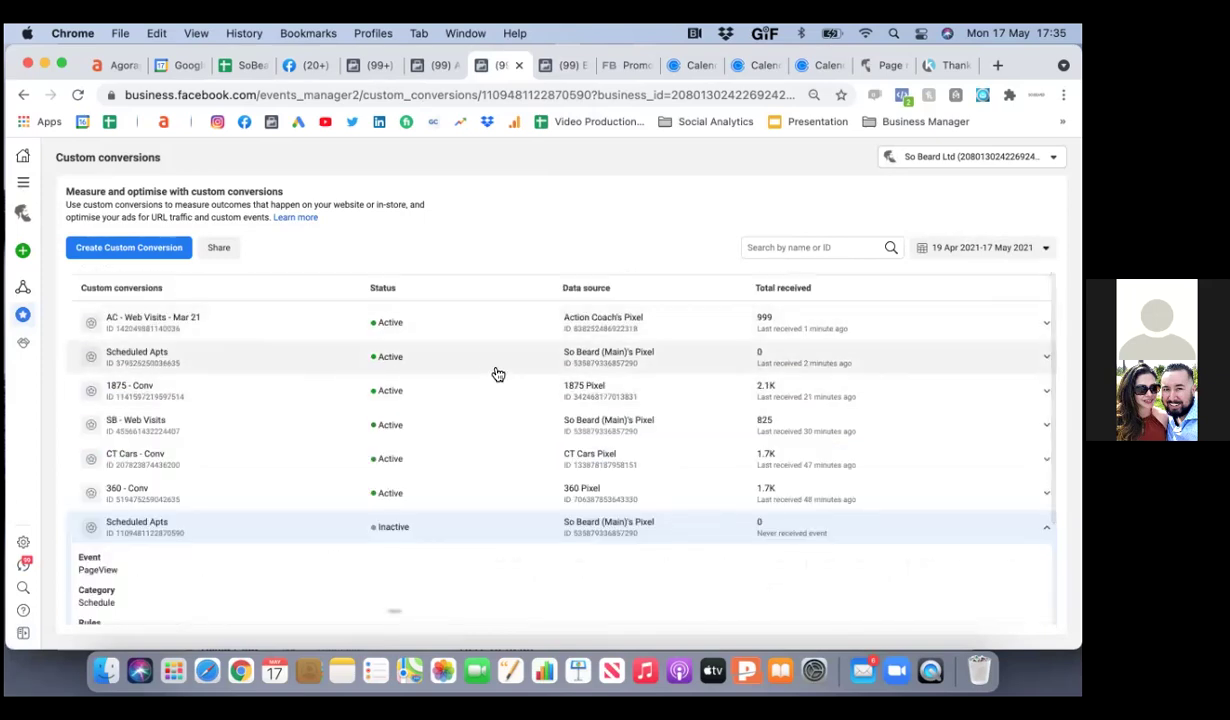
{"action": "left_click", "coordinate": [959, 526]}
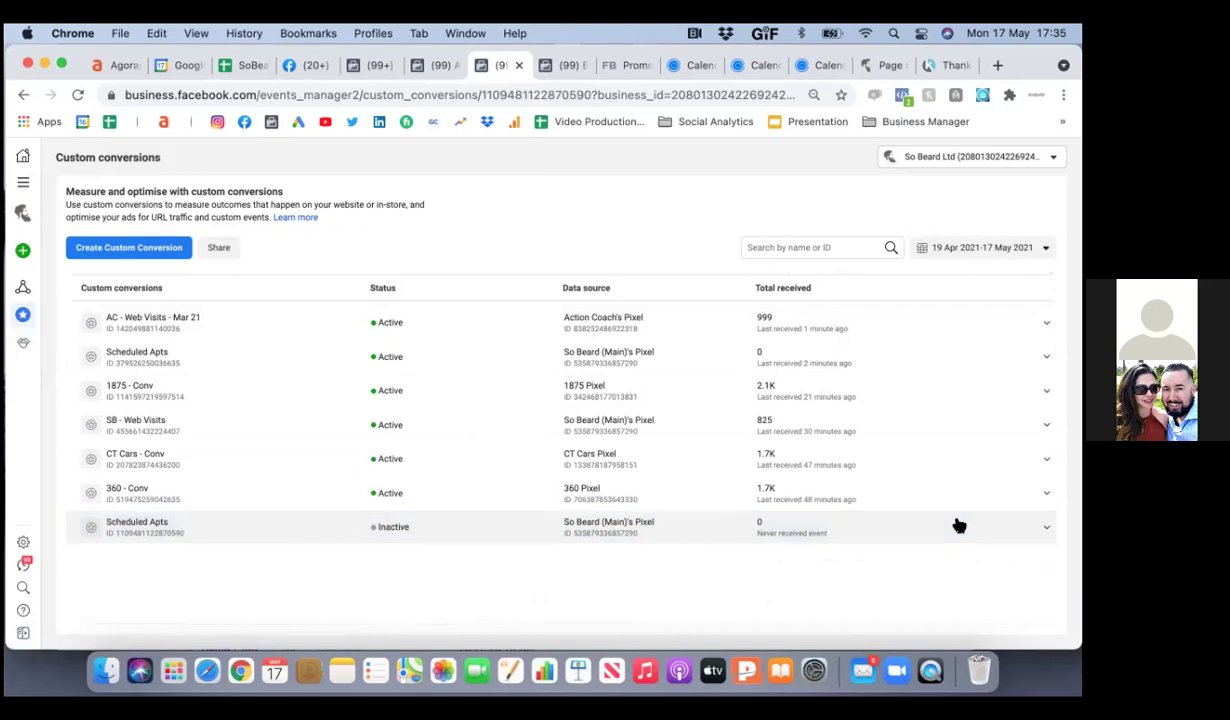
{"action": "left_click", "coordinate": [641, 527]}
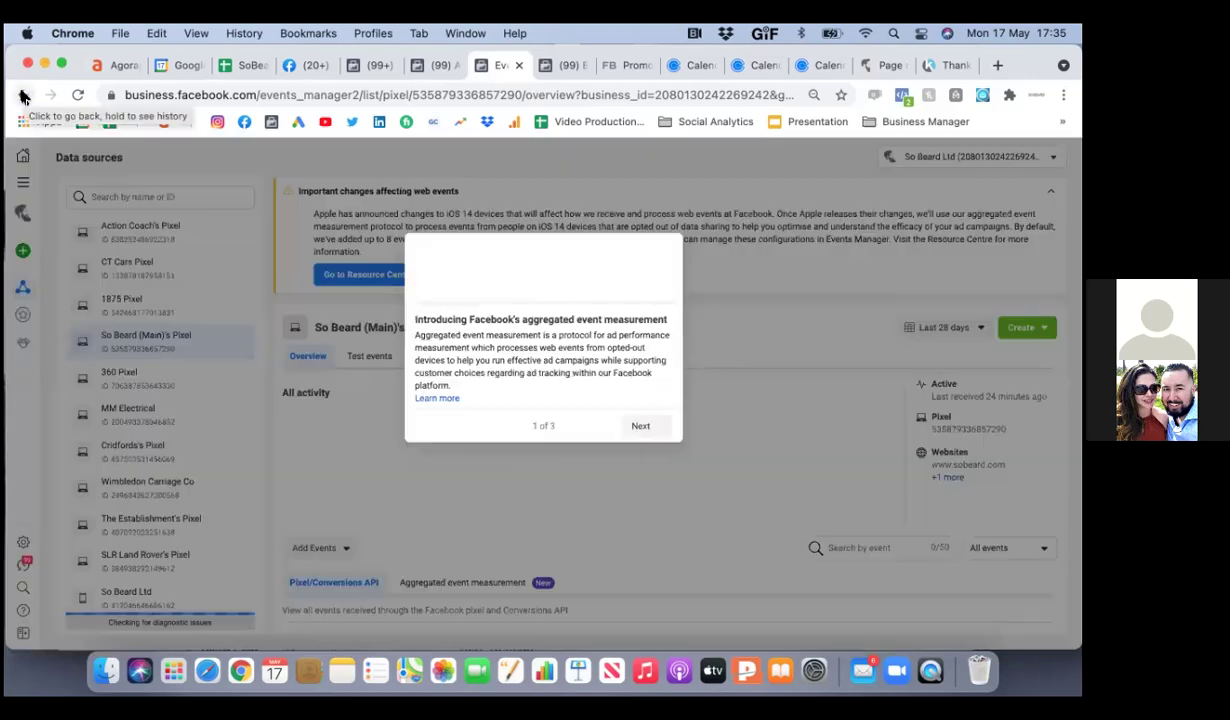
{"action": "left_click", "coordinate": [24, 96]}
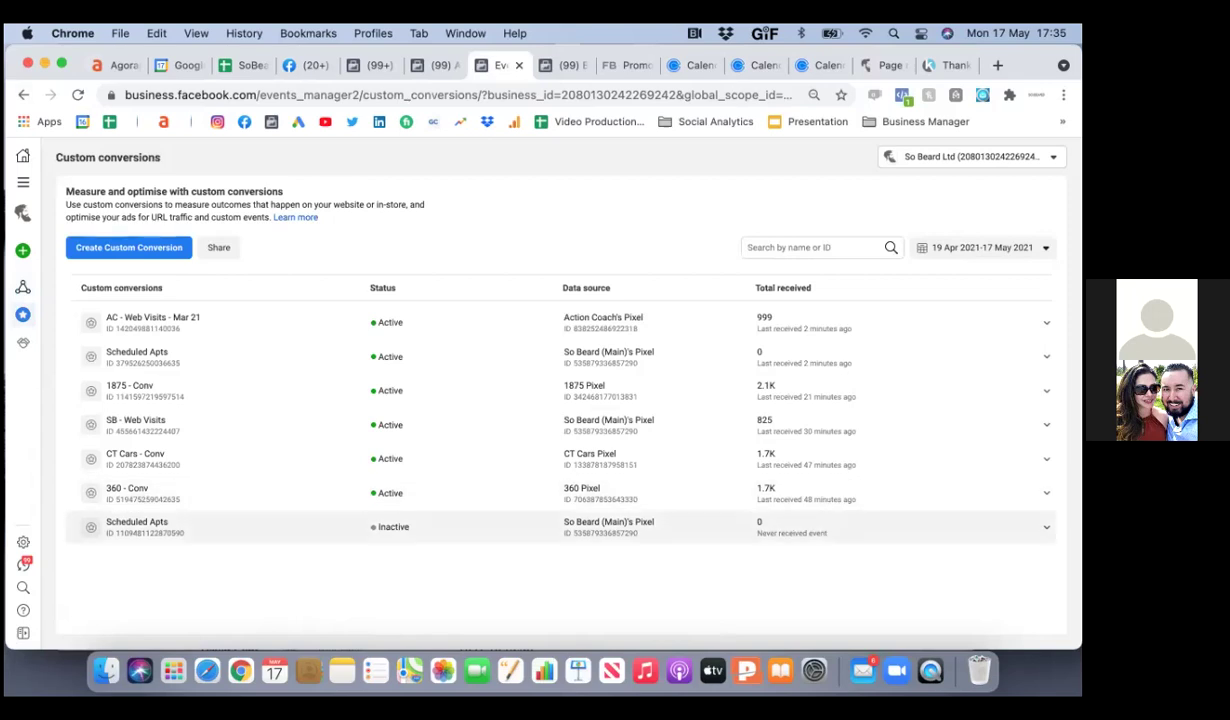
- Try to delete the inactive Scheduled Apts custom conversion that uses the Calendly URL rule
{"action": "left_click", "coordinate": [727, 524]}
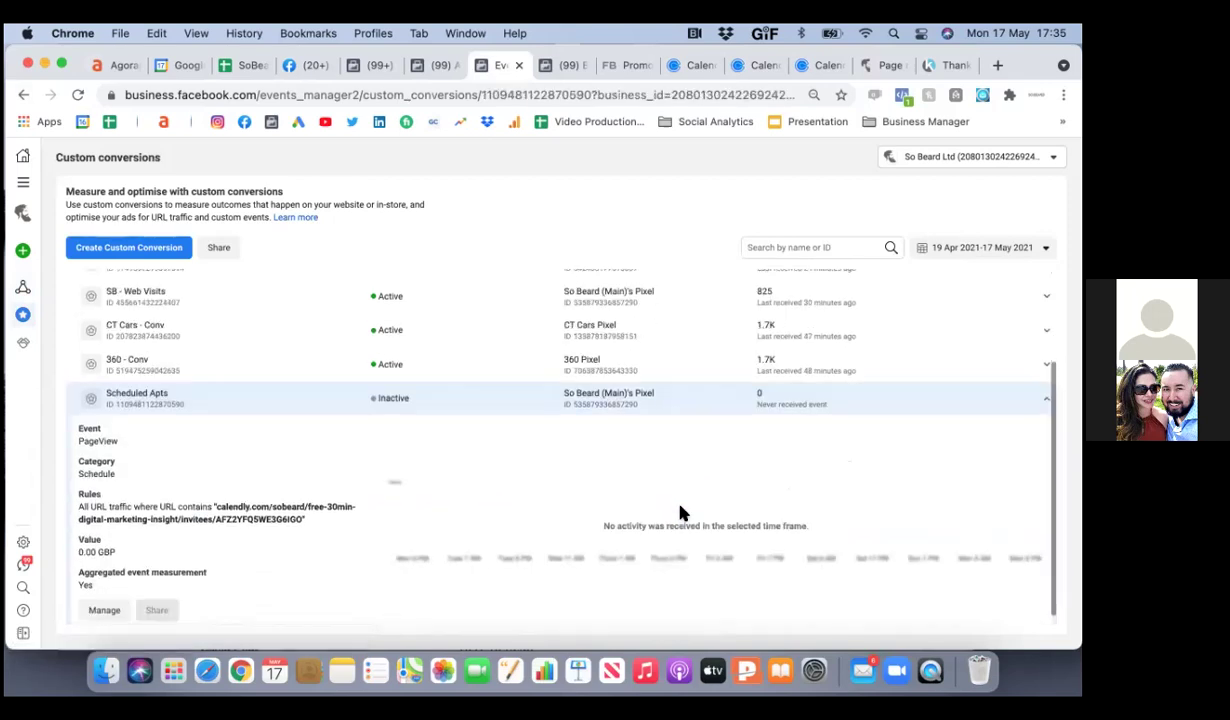
{"action": "left_click", "coordinate": [92, 596]}
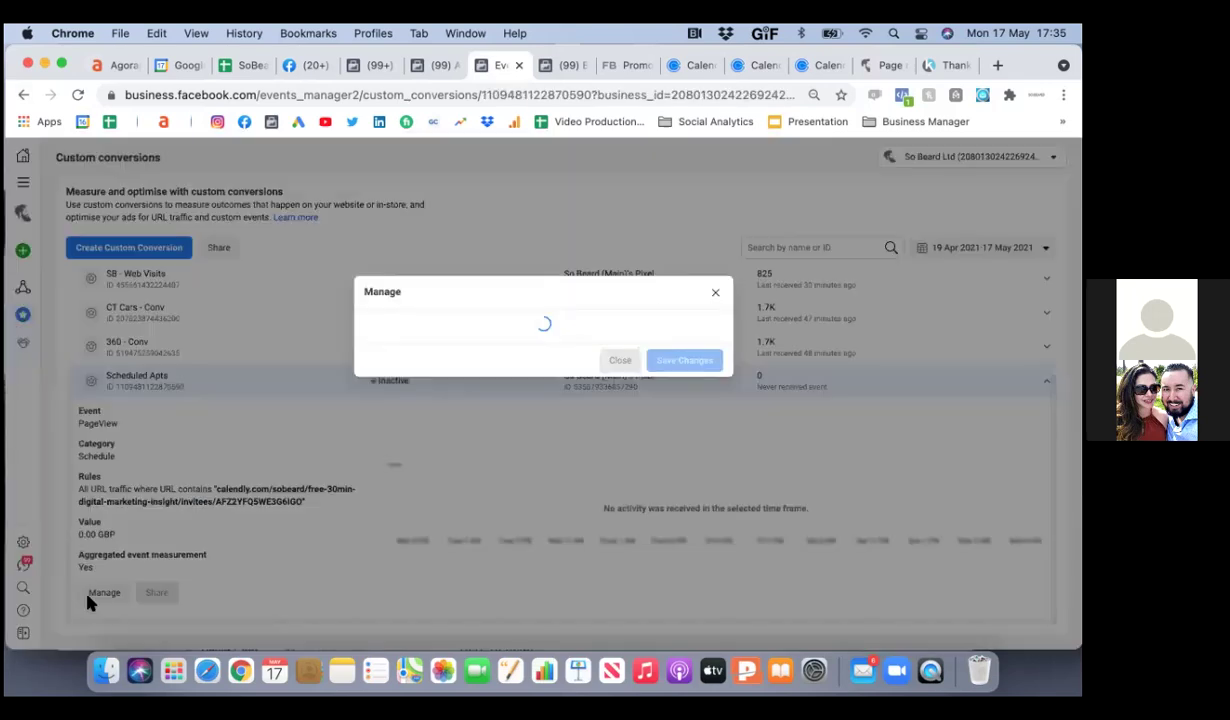
{"action": "left_click", "coordinate": [707, 313]}
{"action": "left_click", "coordinate": [702, 345]}
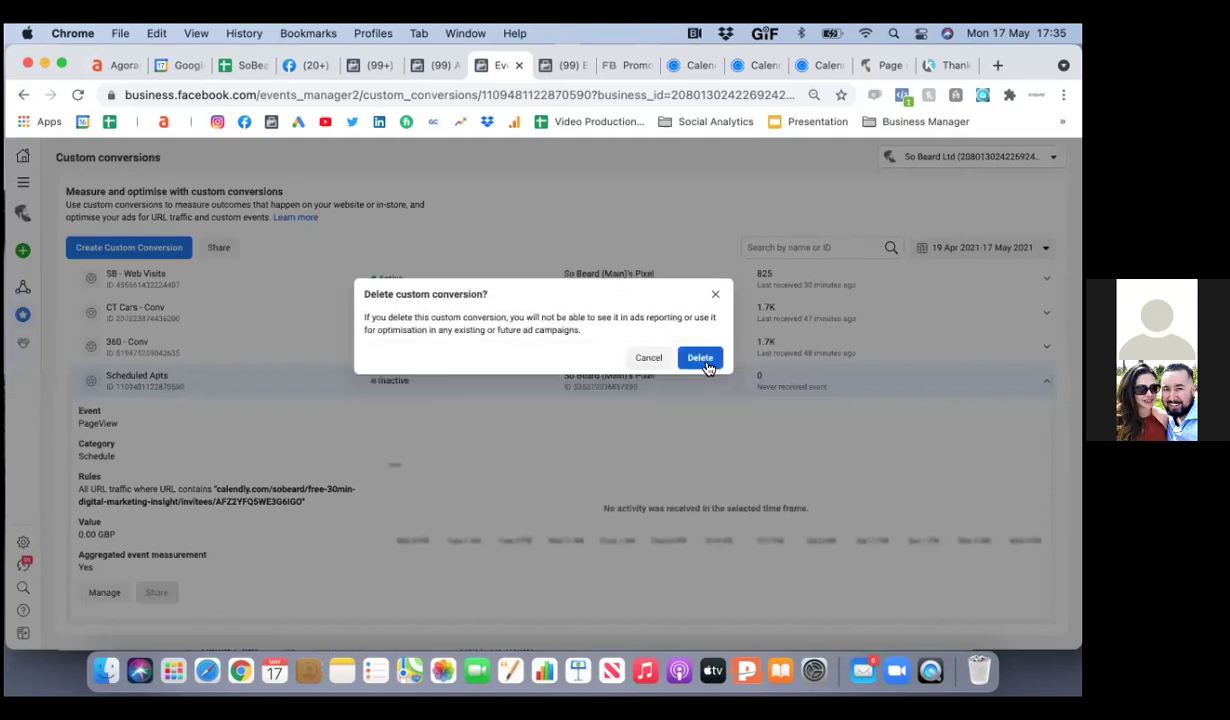
{"action": "left_click", "coordinate": [702, 360]}
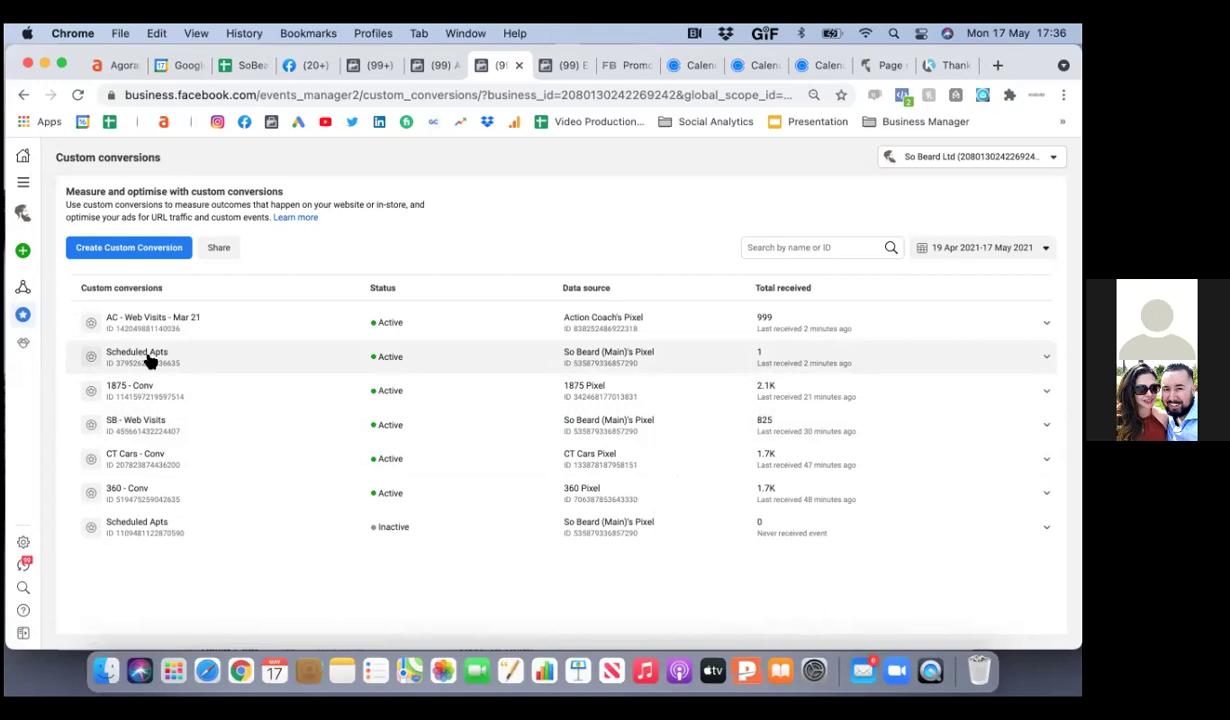
- Check the business home page and the Ads Manager campaigns, then find sobeard.com in the web event configurations
{"action": "left_click", "coordinate": [366, 68]}
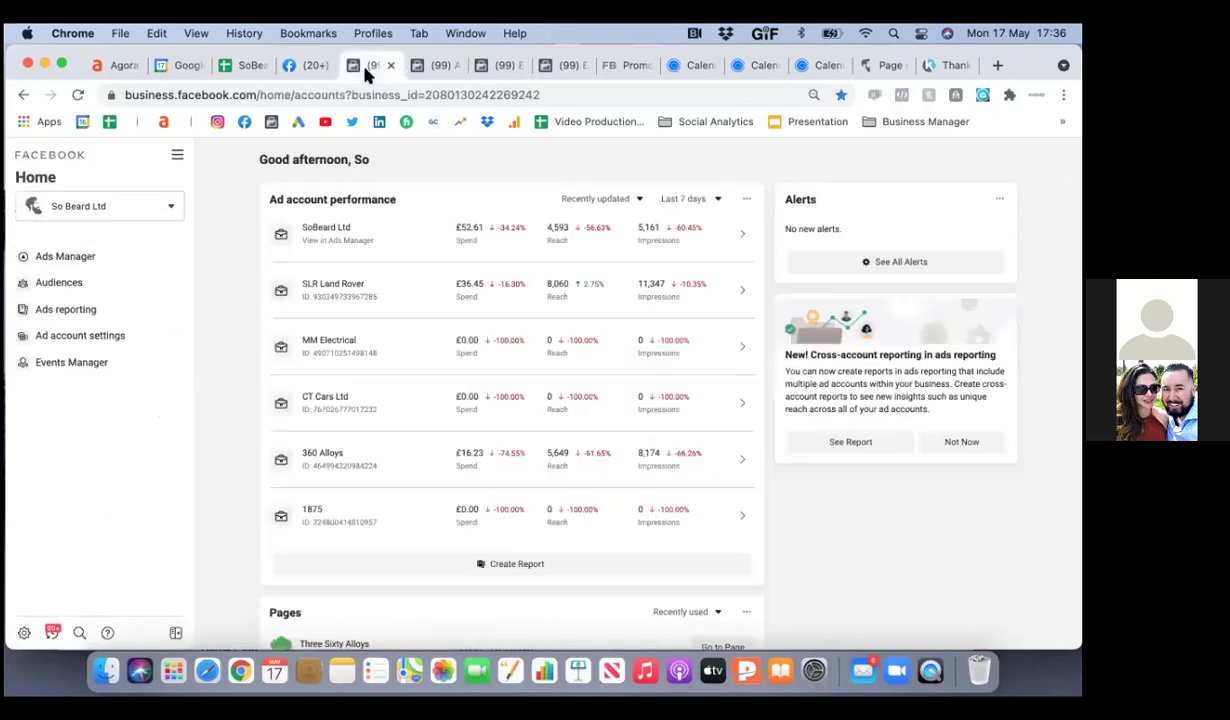
{"action": "left_click", "coordinate": [419, 67]}
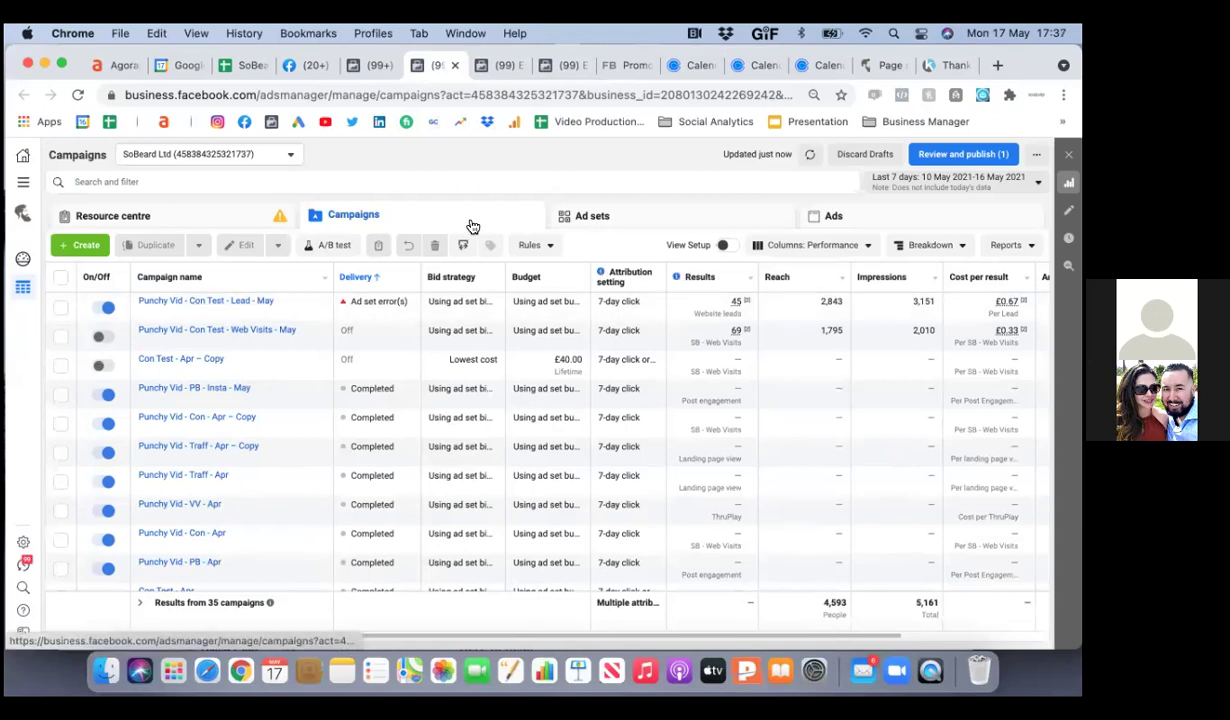
{"action": "left_click", "coordinate": [503, 68]}
{"action": "left_click", "coordinate": [557, 70]}
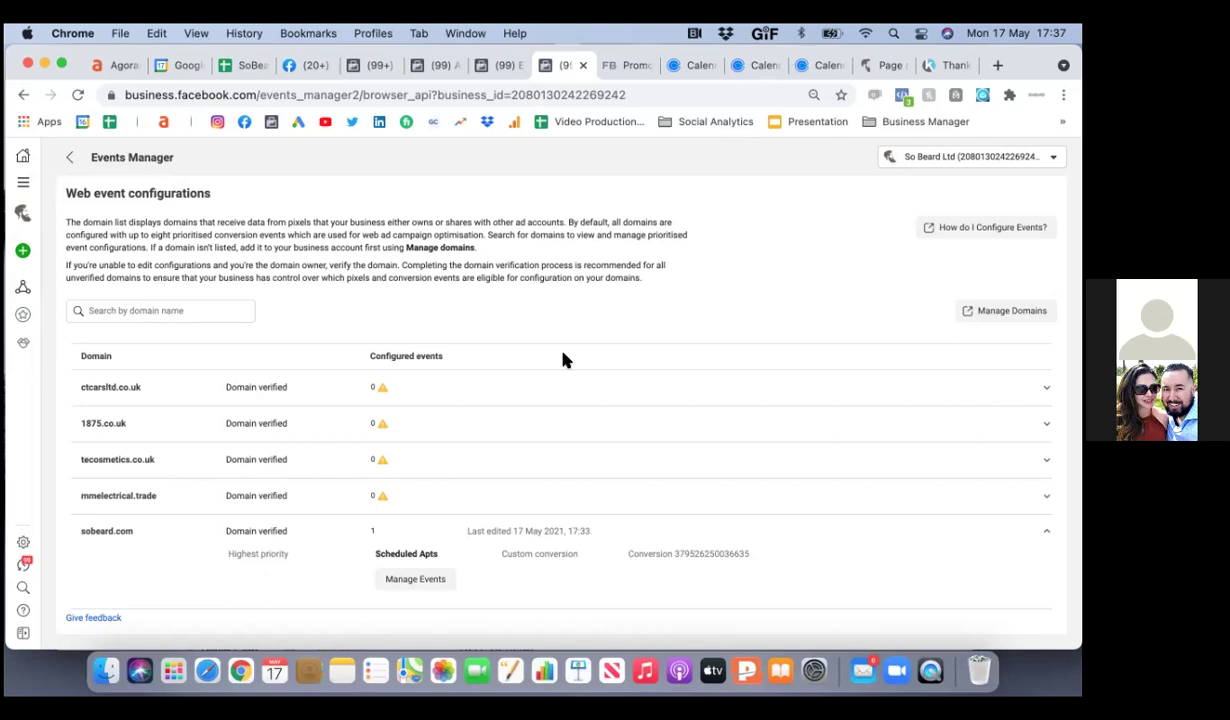
{"action": "scroll", "coordinate": [602, 392], "scroll_direction": "down", "scroll_amount": 2}
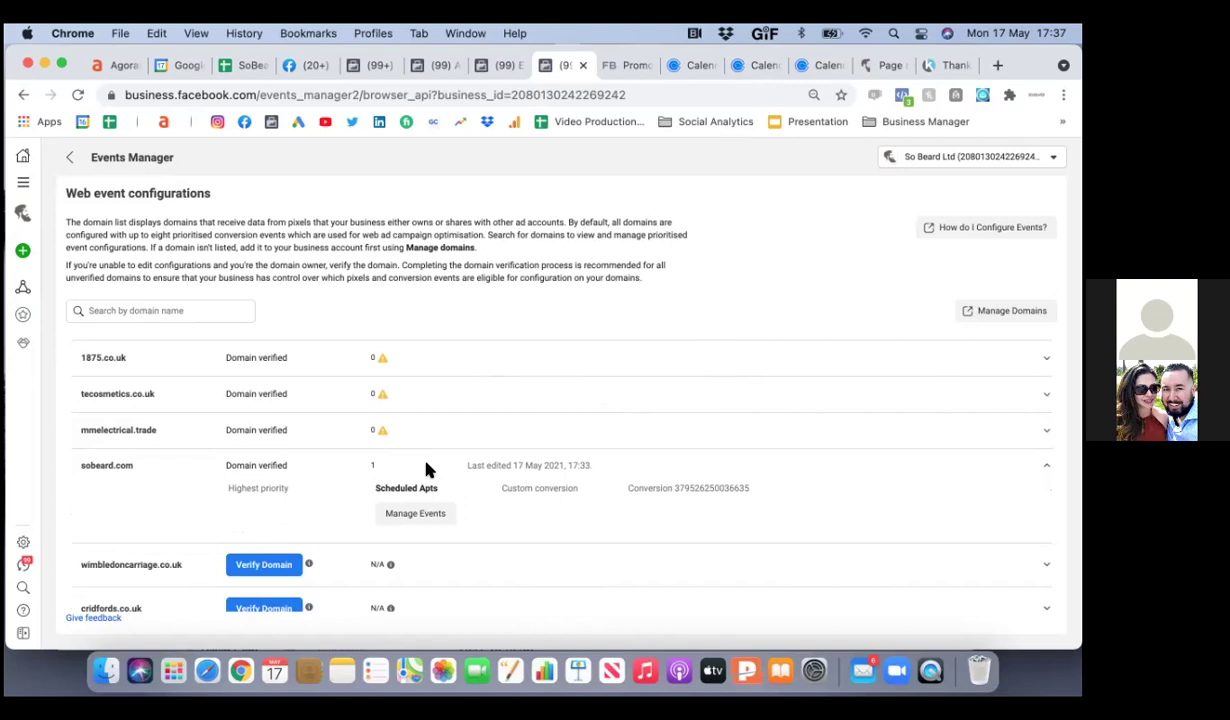
- Open sobeard.com's web events for editing and review the pixel and event choices for the highest-priority Scheduled Apts event
{"action": "left_click", "coordinate": [413, 514]}
{"action": "left_click", "coordinate": [701, 398]}
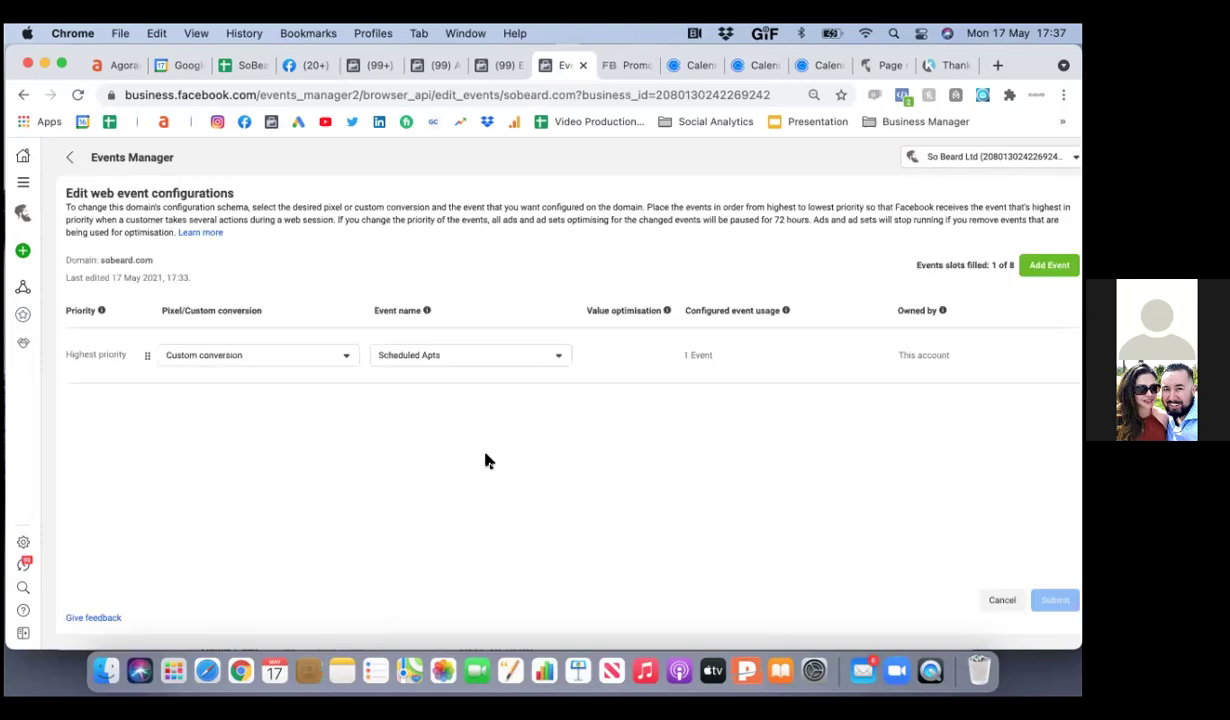
{"action": "left_click", "coordinate": [550, 355]}
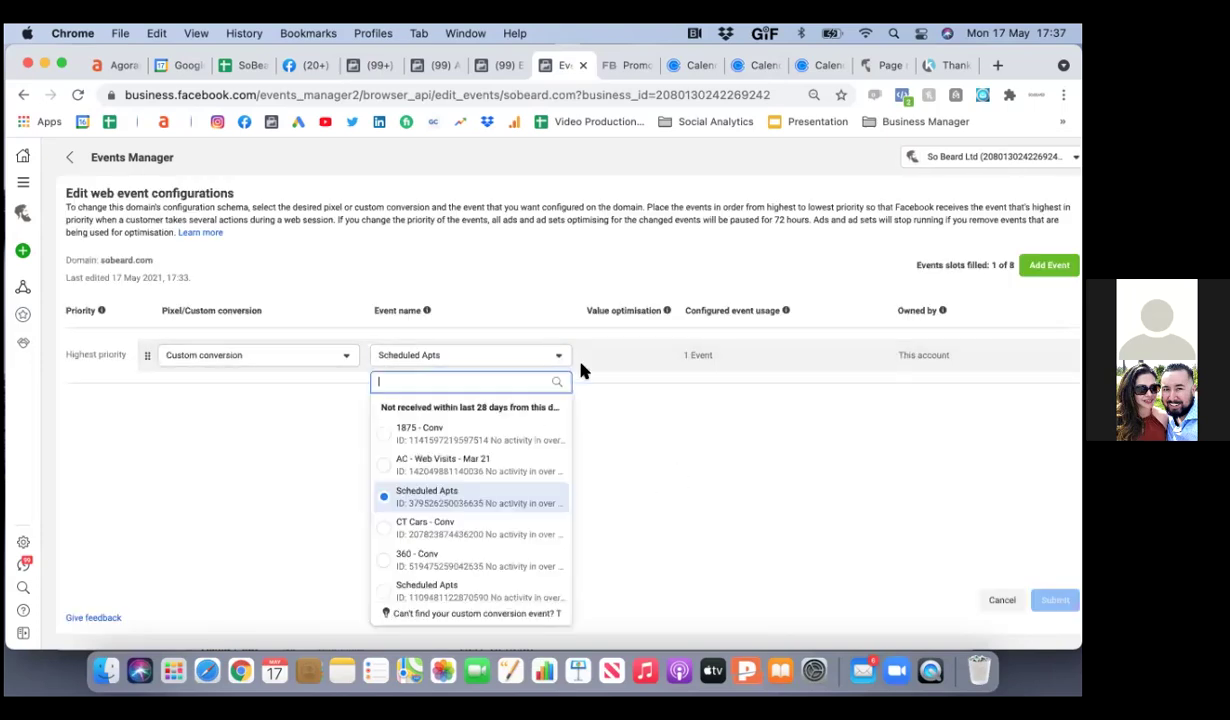
{"action": "left_click", "coordinate": [345, 357]}
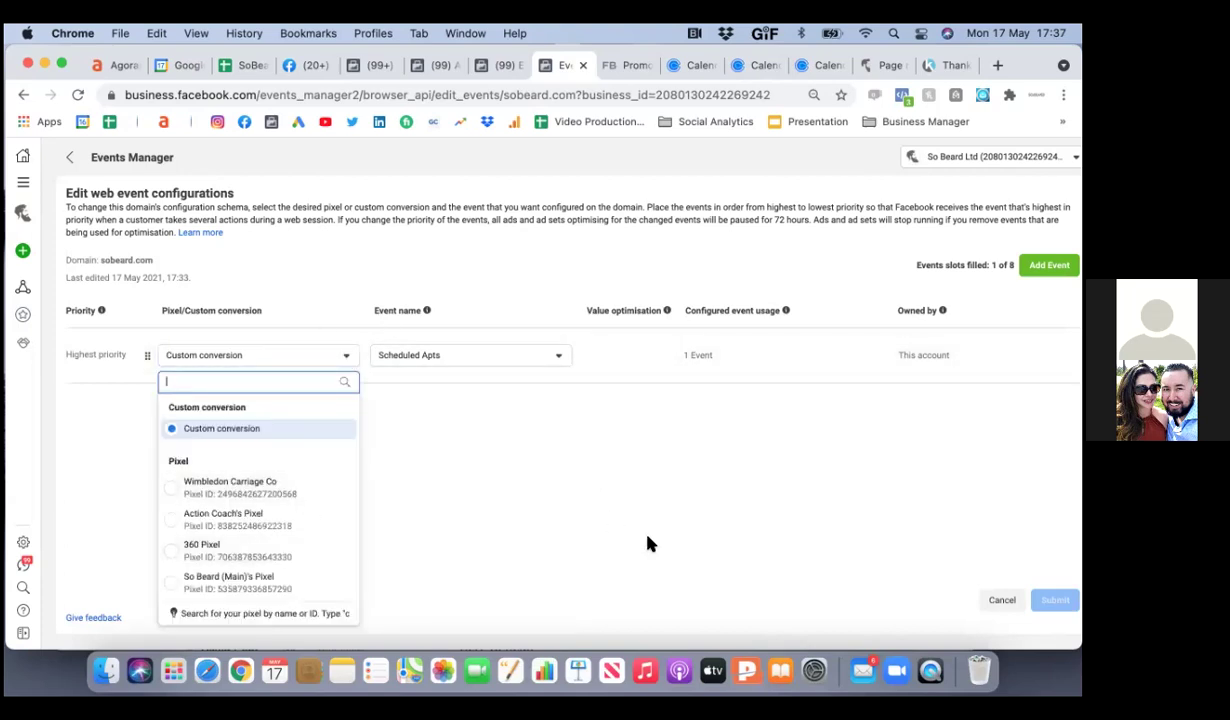
{"action": "left_click", "coordinate": [550, 359]}
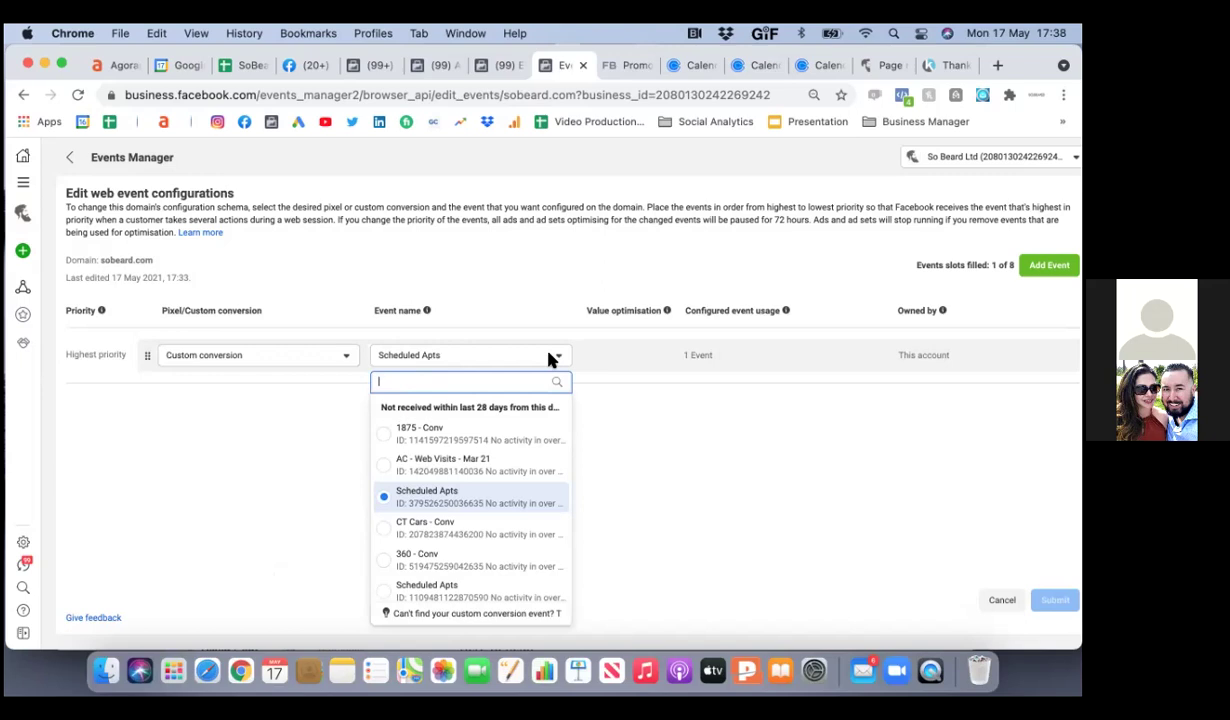
{"action": "left_click", "coordinate": [651, 450]}
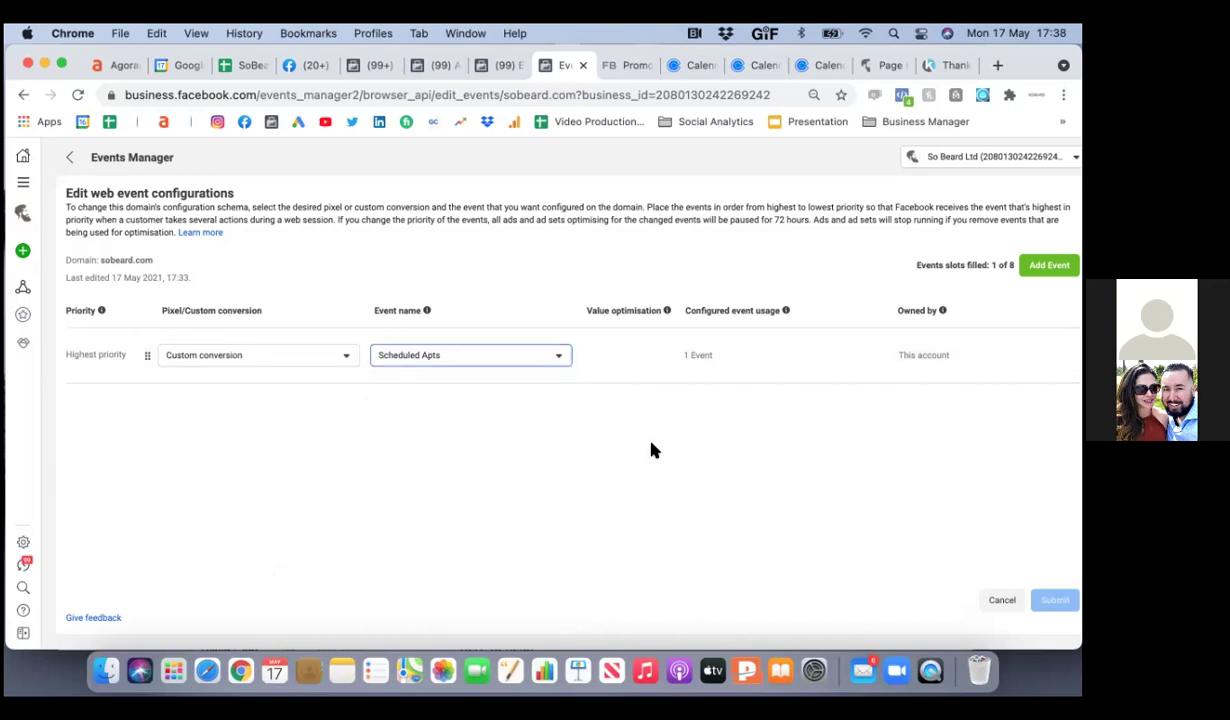
- Review the URL of the sobeard.com/appointmentconfirmed page, highlighting the part from the domain name onward
{"action": "left_click", "coordinate": [878, 65]}
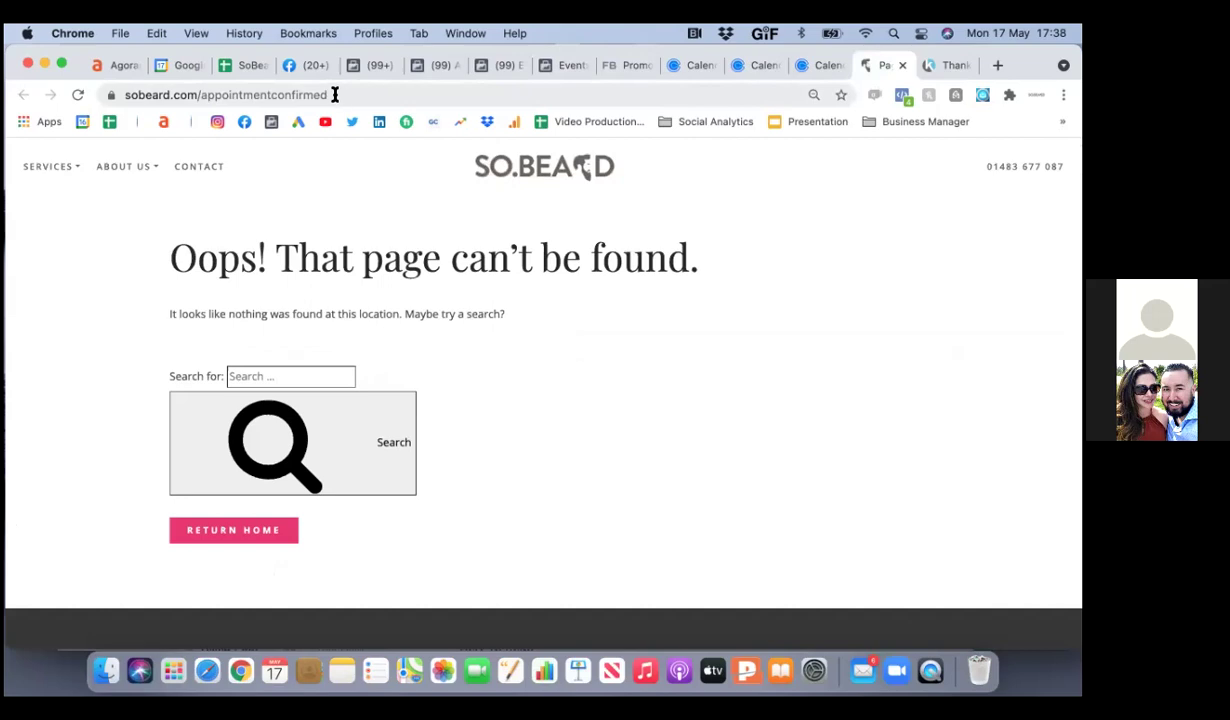
{"action": "left_click", "coordinate": [124, 94]}
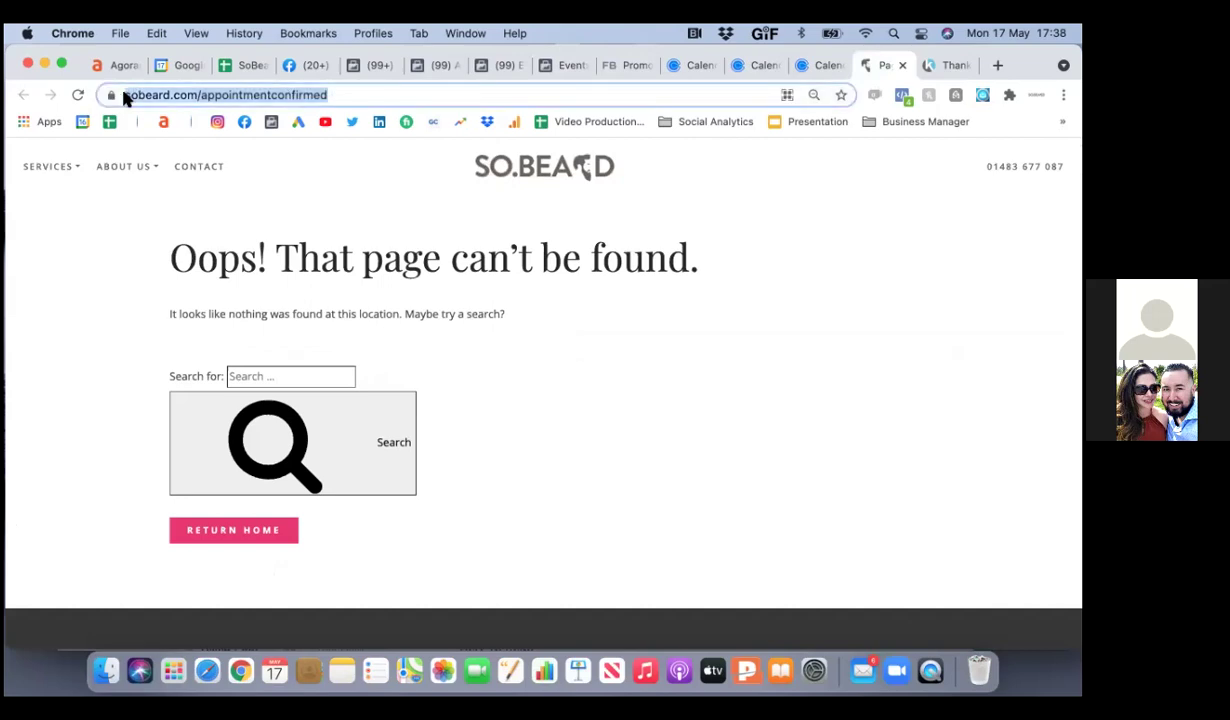
{"action": "left_click", "coordinate": [192, 94]}
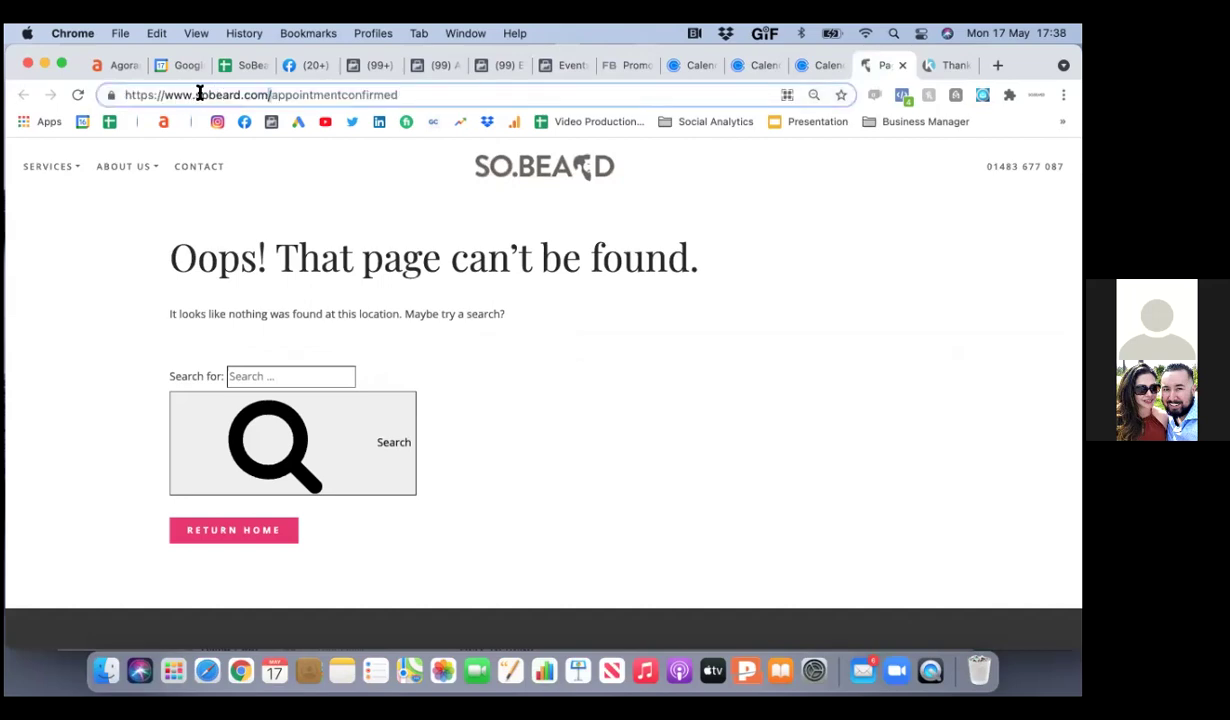
{"action": "left_click_drag", "start_coordinate": [194, 93], "coordinate": [491, 93]}
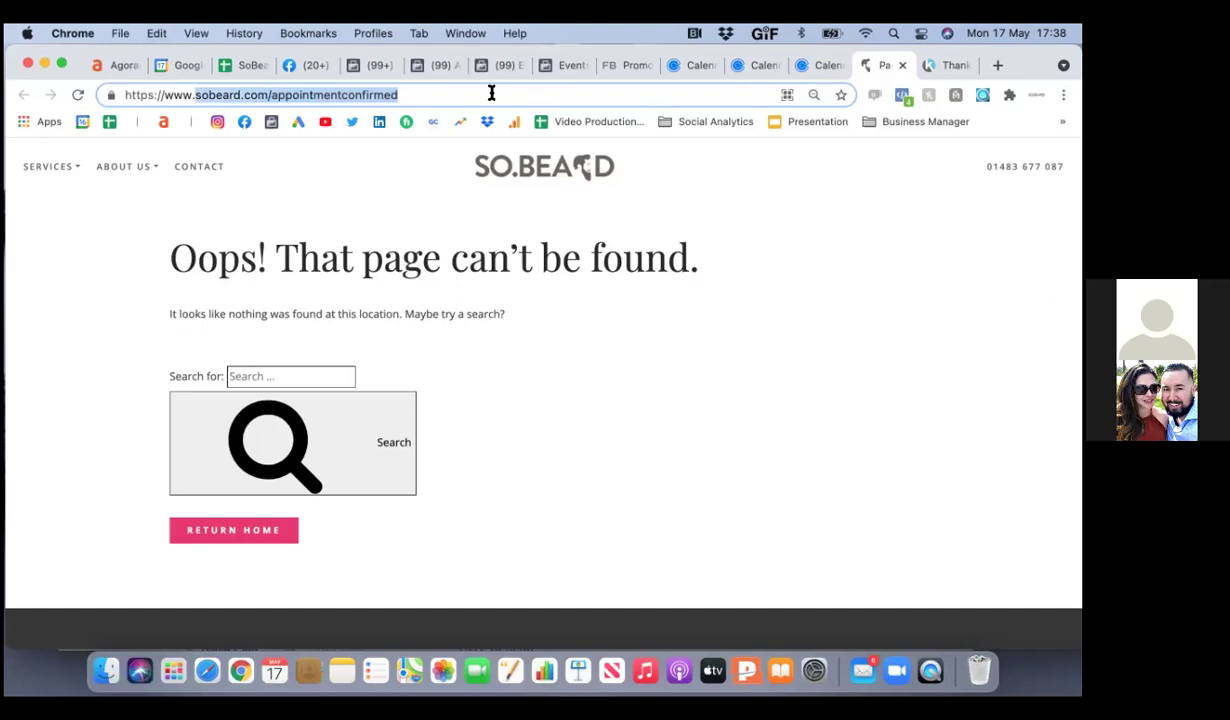
{"action": "left_click", "coordinate": [738, 458]}
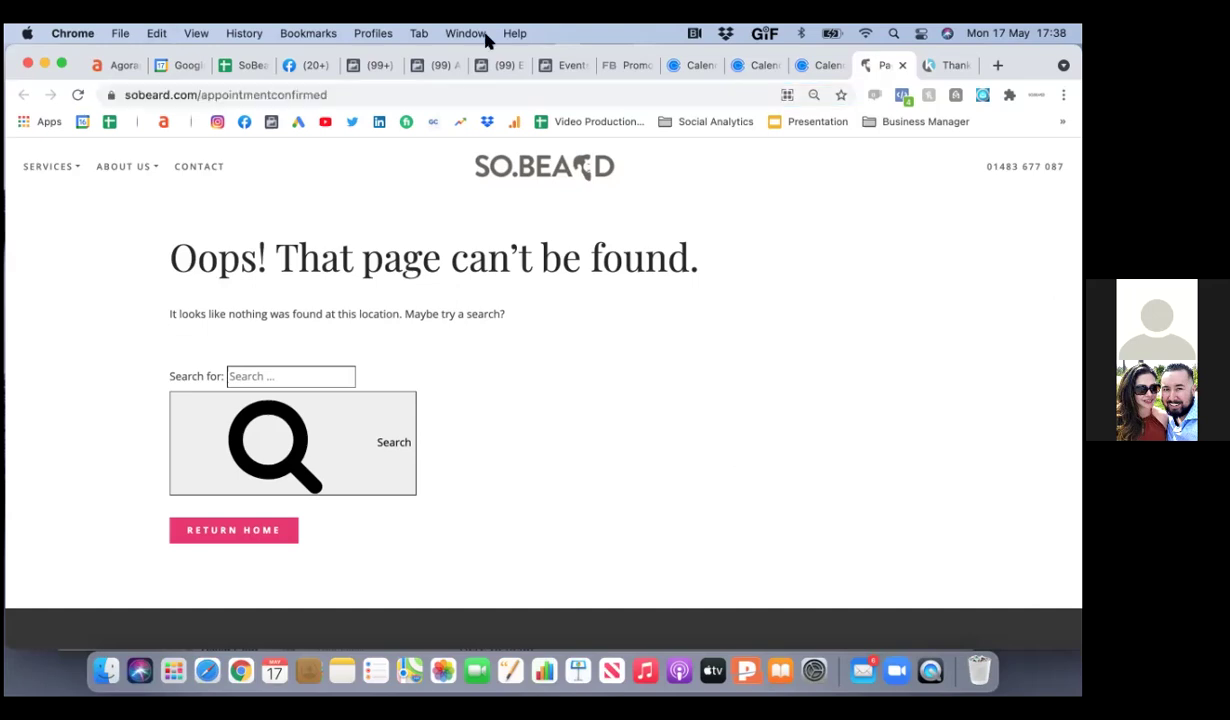
- Close the custom conversions, Ads Manager campaigns and business home pages, keeping only the sobeard.com event configuration open in Business Manager
{"action": "left_click", "coordinate": [551, 72]}
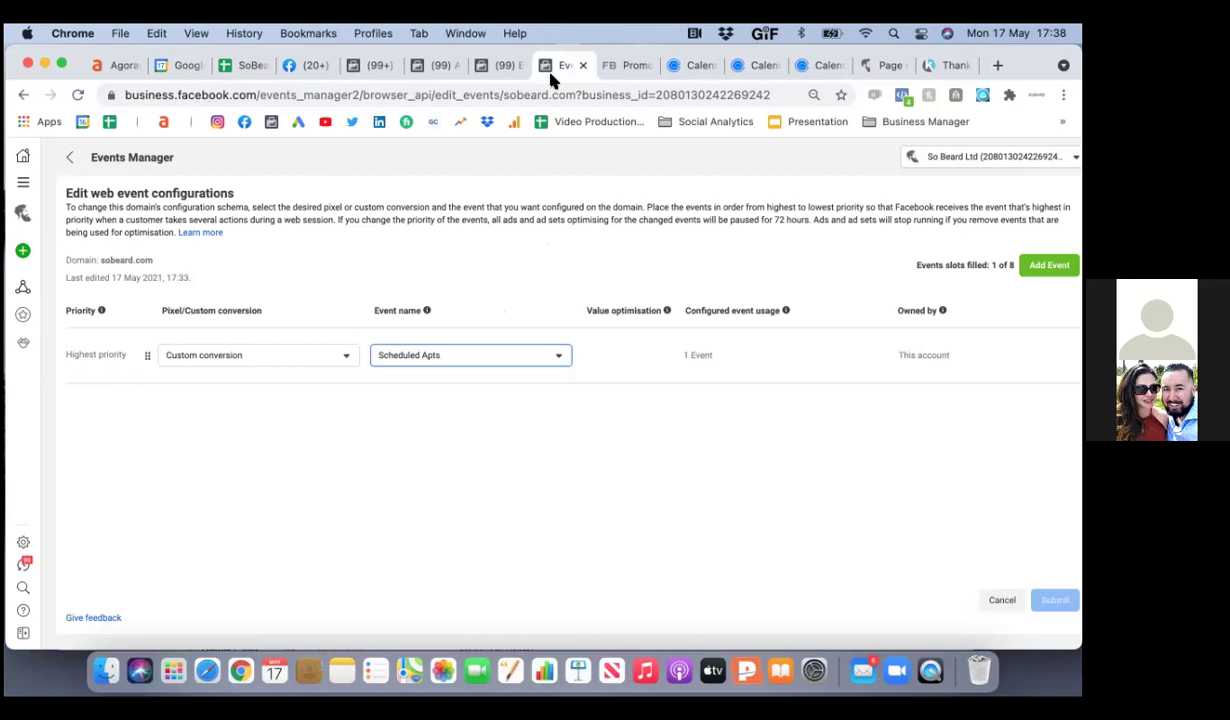
{"action": "left_click", "coordinate": [486, 67]}
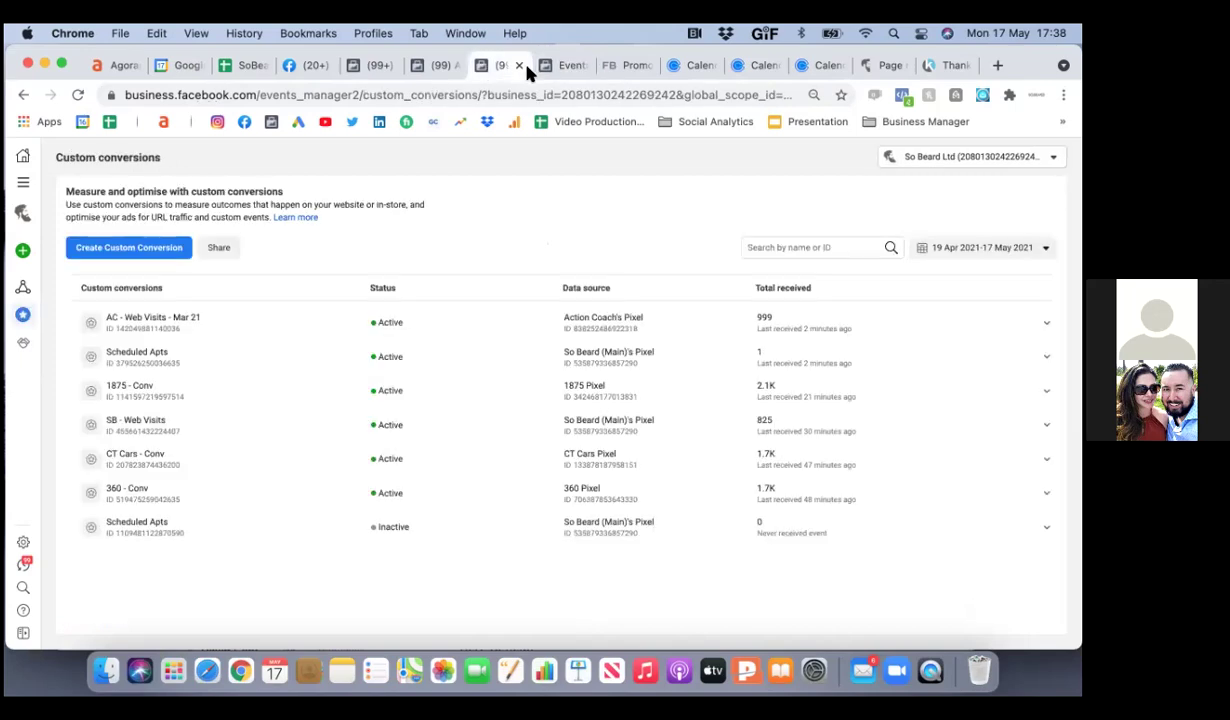
{"action": "left_click", "coordinate": [519, 65]}
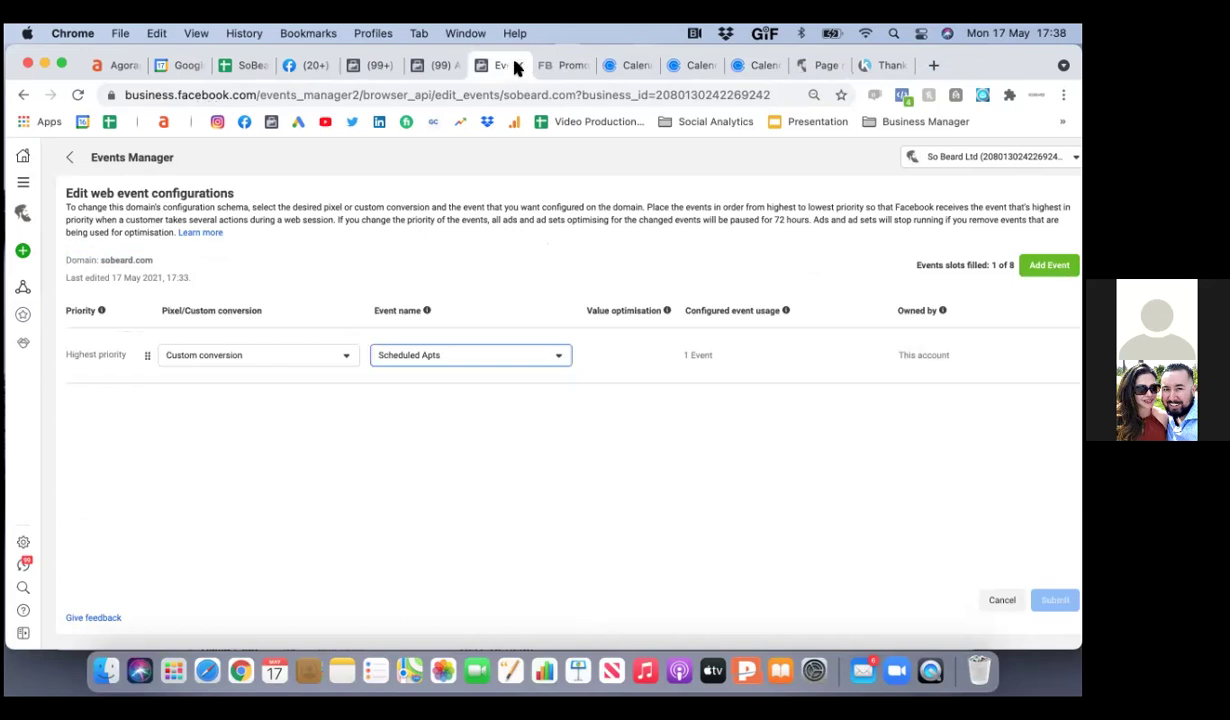
{"action": "left_click", "coordinate": [432, 66]}
{"action": "left_click", "coordinate": [452, 66]}
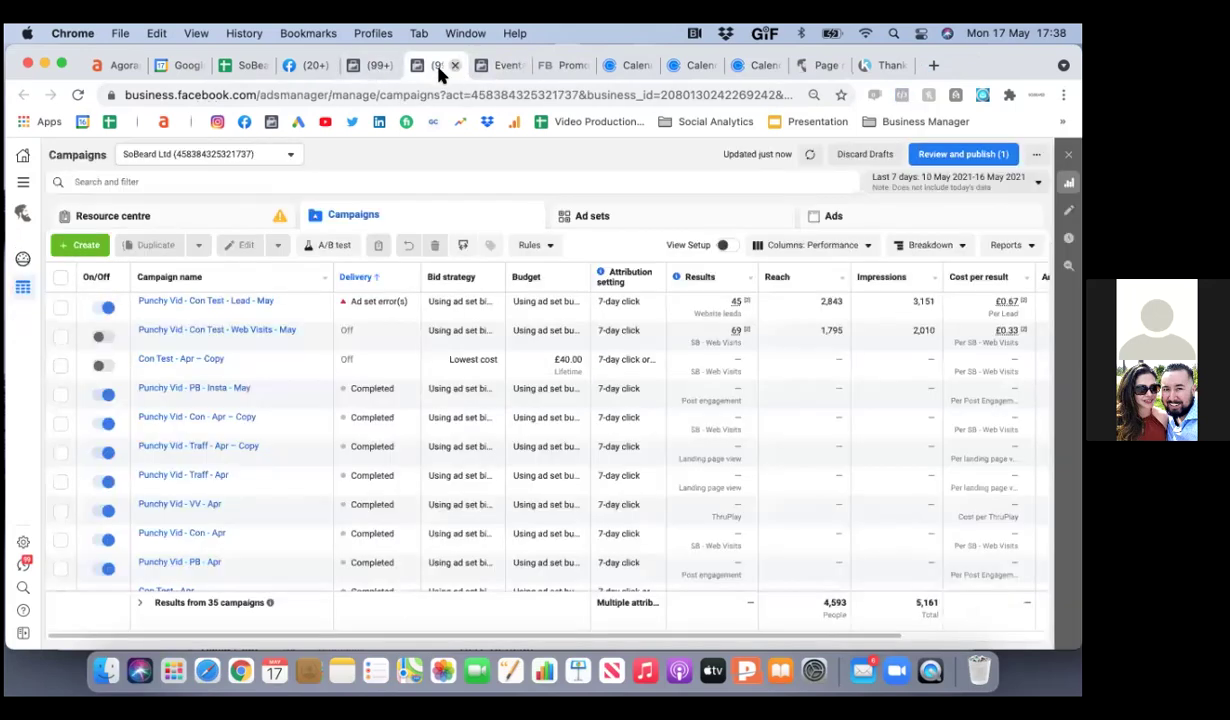
{"action": "left_click", "coordinate": [378, 65]}
{"action": "left_click", "coordinate": [390, 65]}
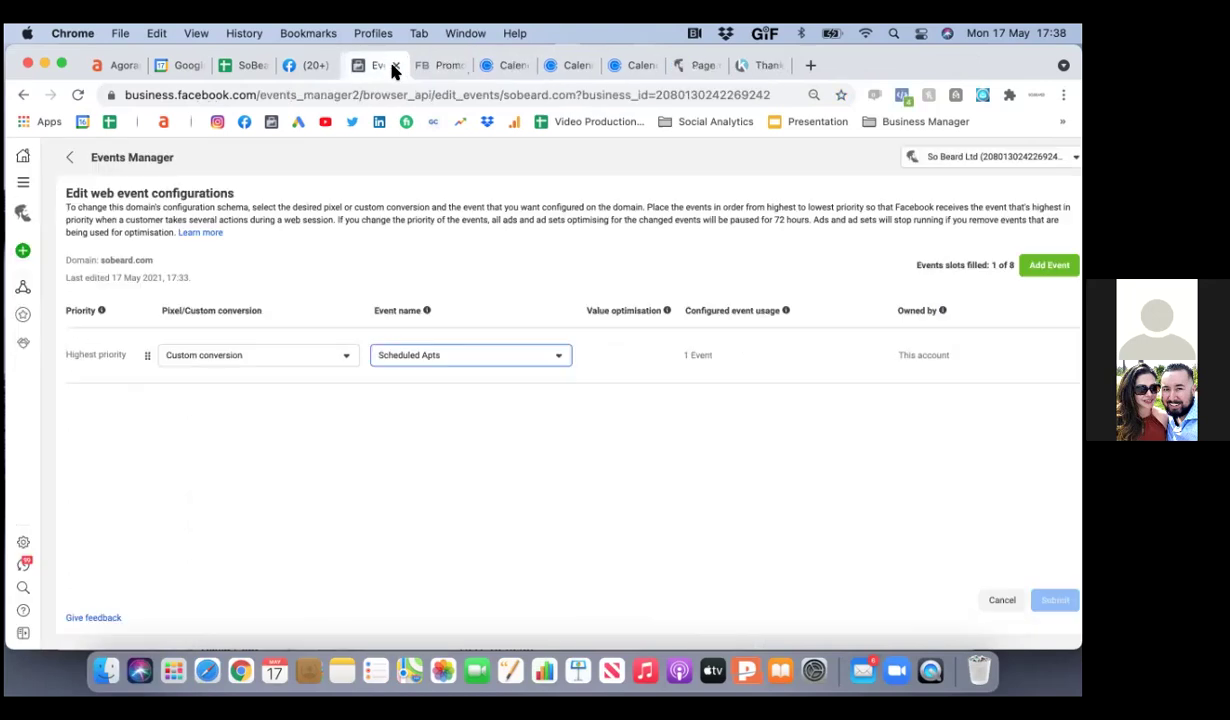
- Go to the ad account's Audiences, view the Scheduled Apts audience summary and select that audience
{"action": "left_click", "coordinate": [23, 182]}
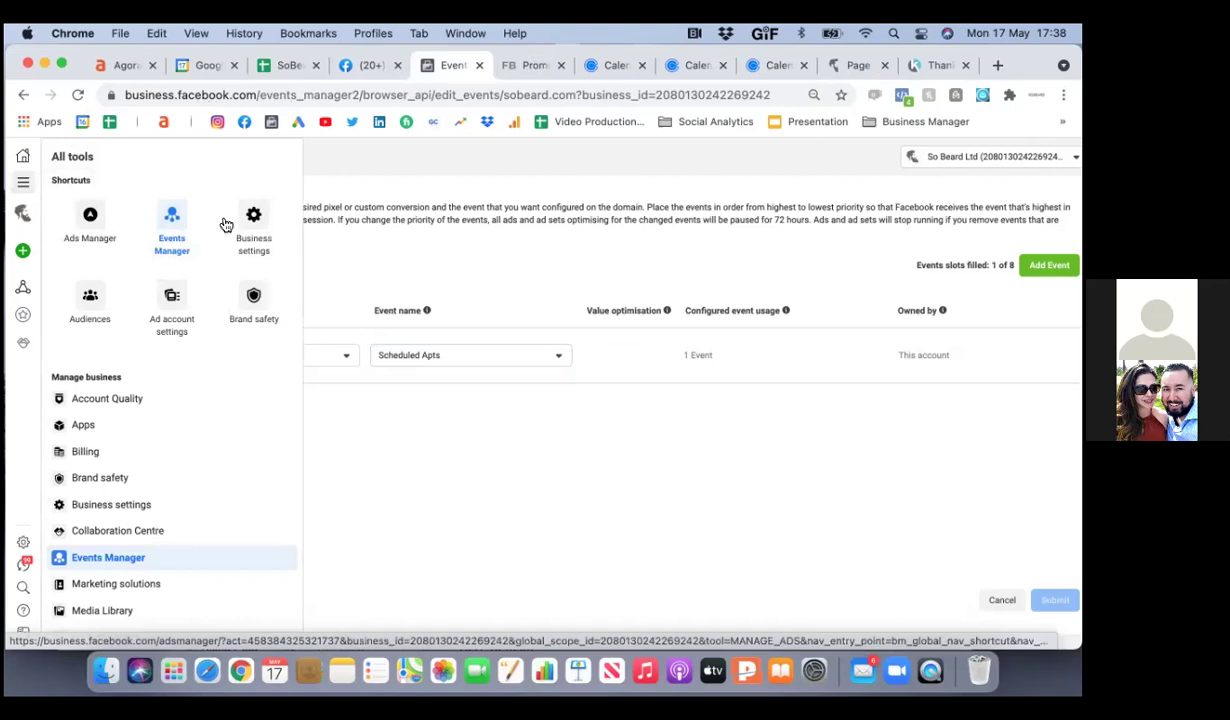
{"action": "left_click", "coordinate": [89, 299]}
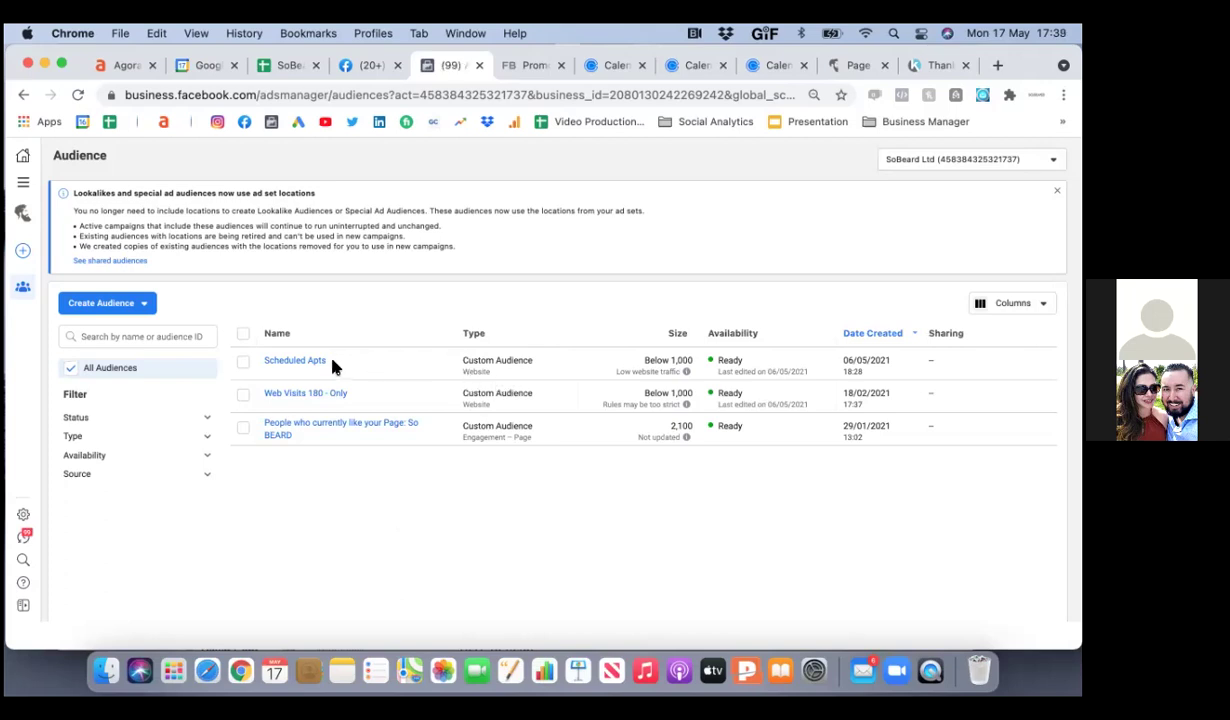
{"action": "left_click", "coordinate": [294, 361]}
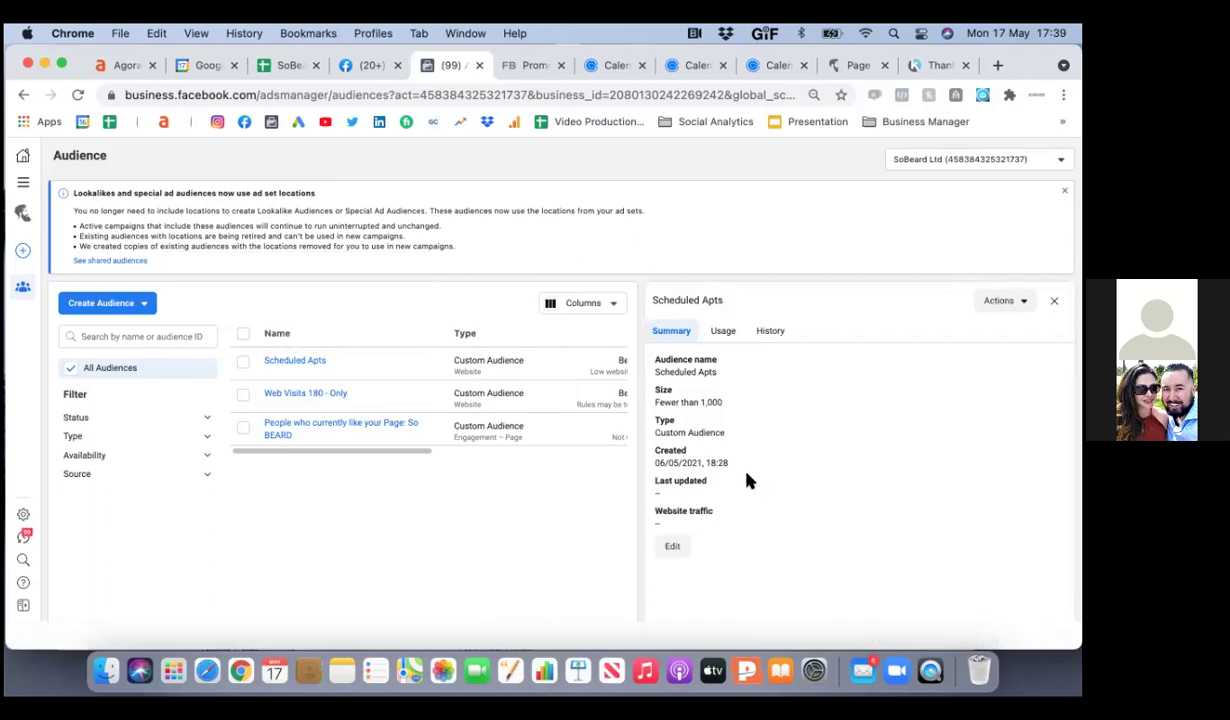
{"action": "left_click", "coordinate": [242, 364]}
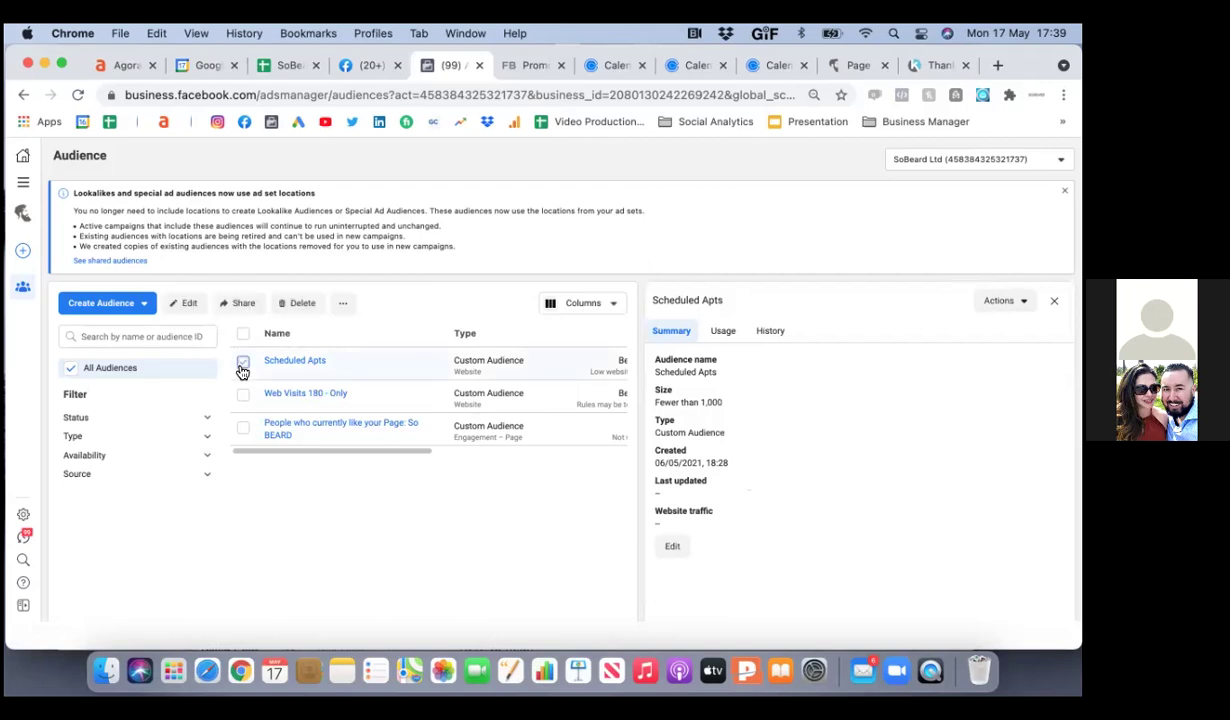
{"action": "left_click", "coordinate": [188, 304]}
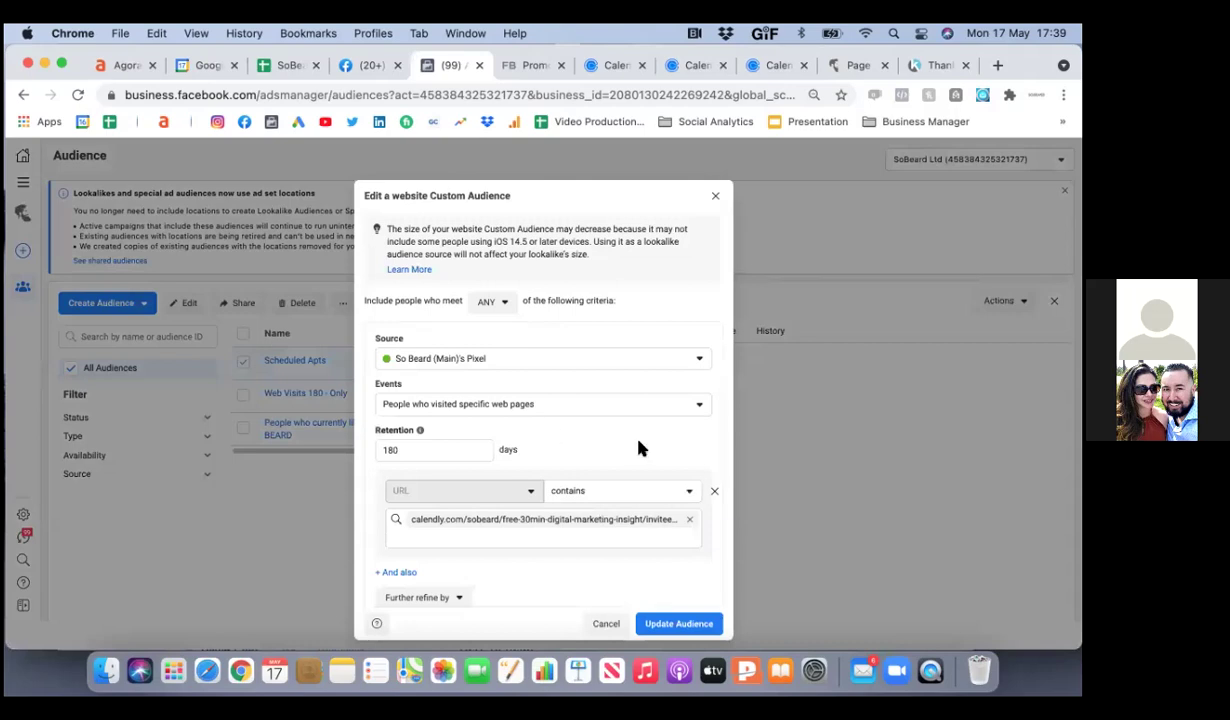
{"action": "scroll", "coordinate": [643, 448], "scroll_direction": "down", "scroll_amount": 5}
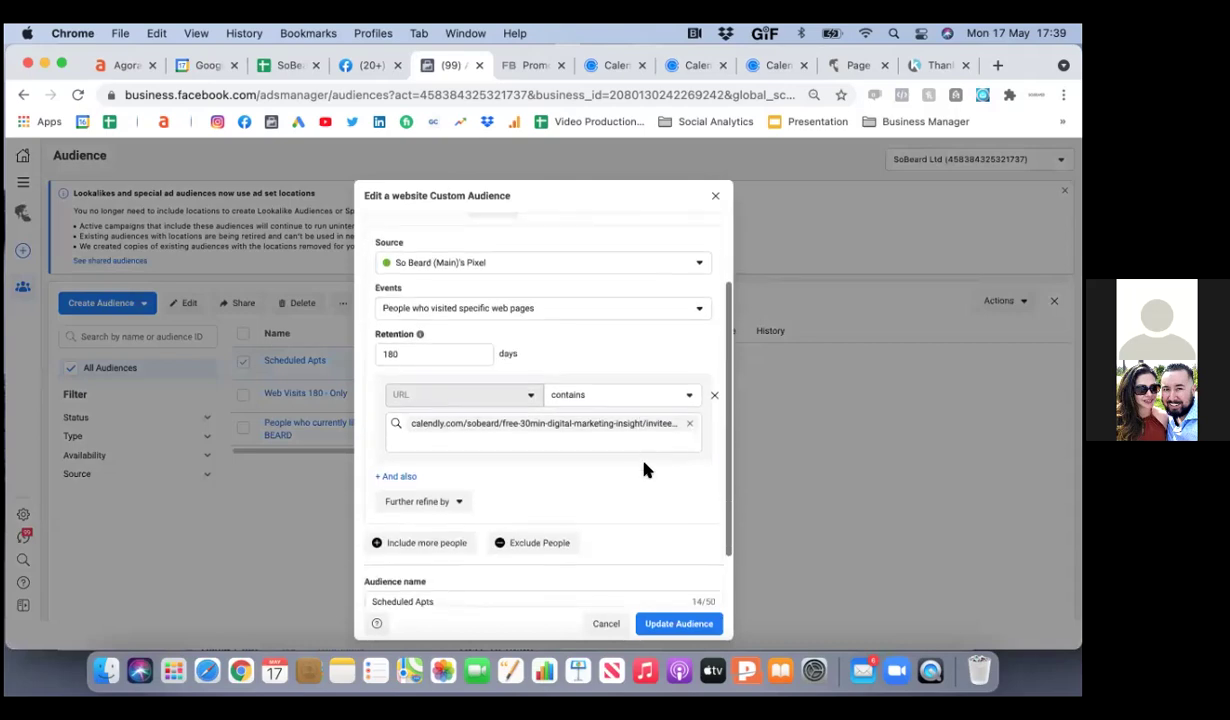
{"action": "left_click", "coordinate": [689, 425]}
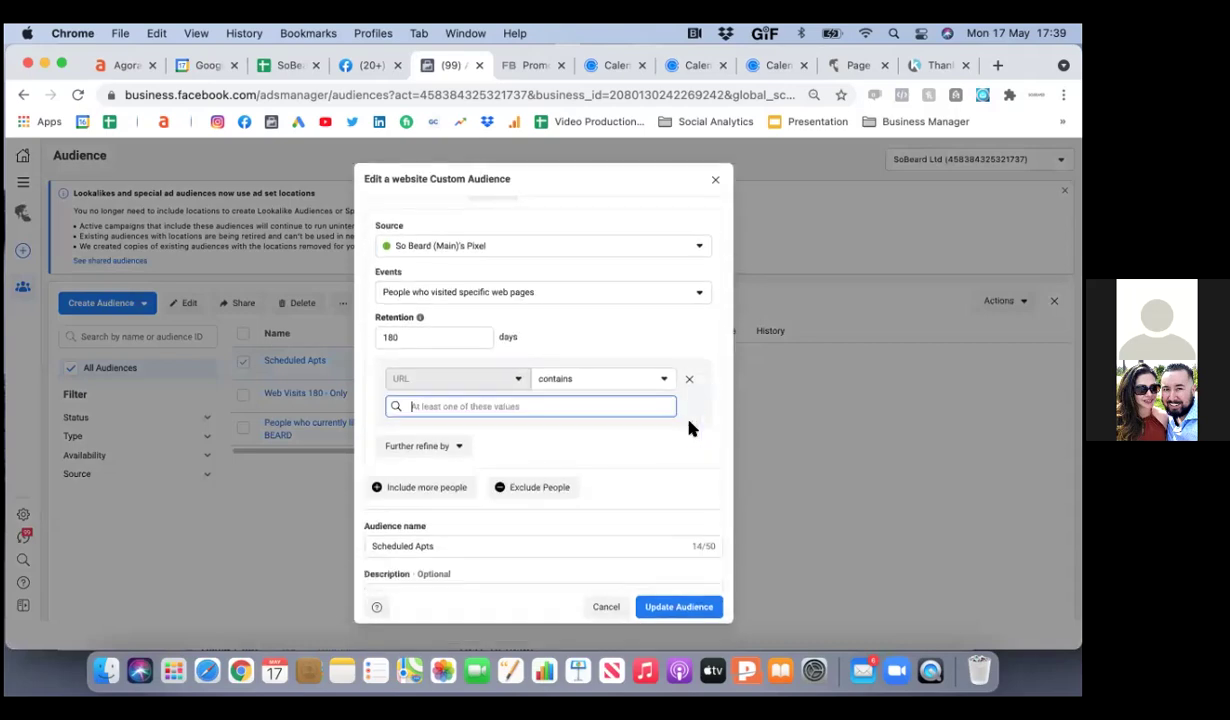
{"action": "left_click", "coordinate": [712, 186]}
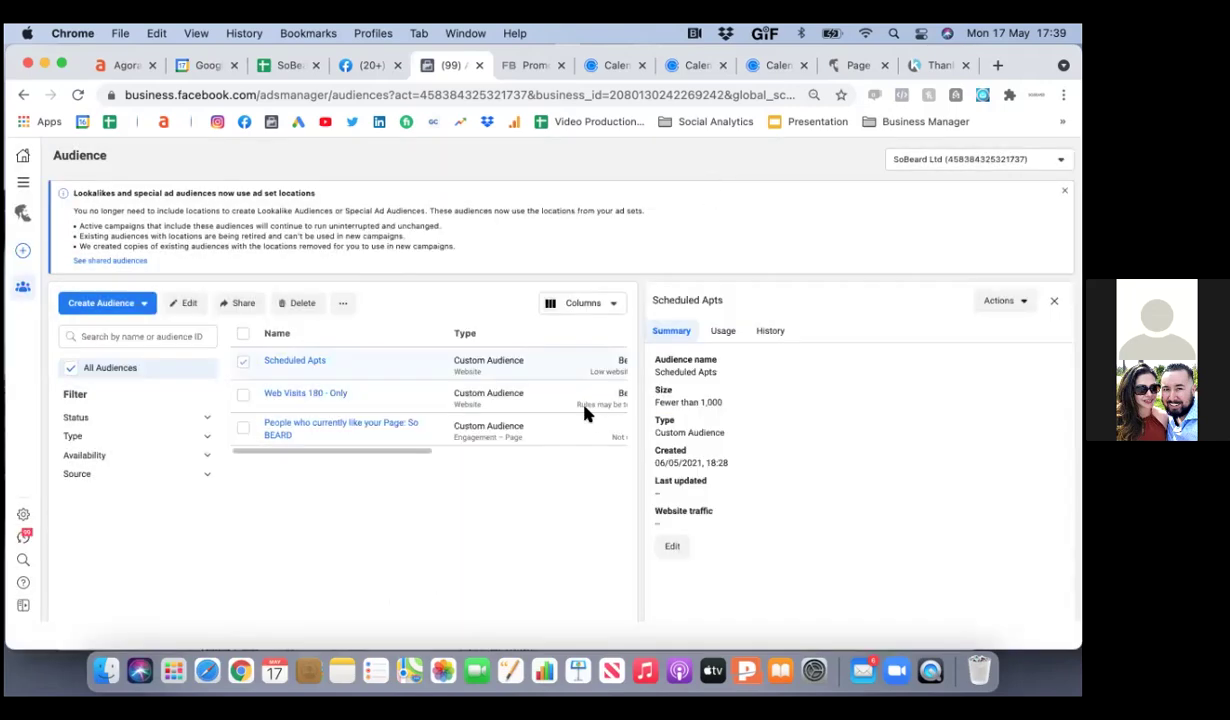
- Delete the selected Scheduled Apts audience from the ad account
{"action": "left_click", "coordinate": [301, 303]}
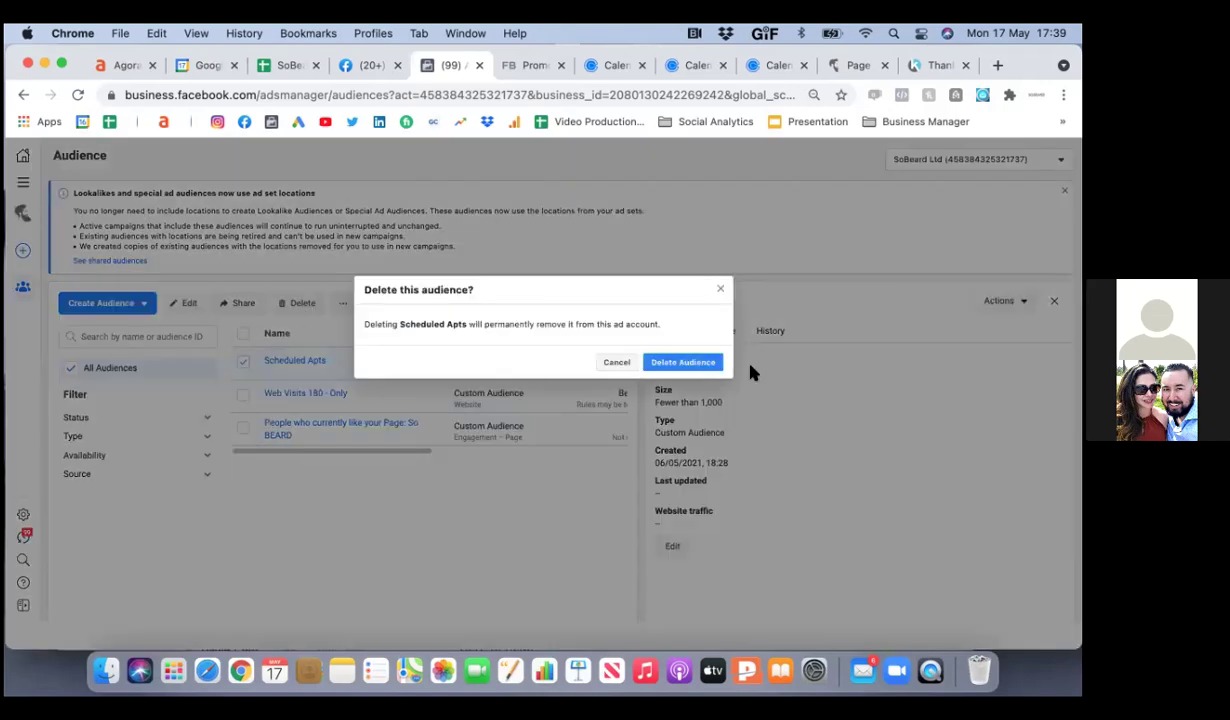
{"action": "left_click", "coordinate": [673, 364]}
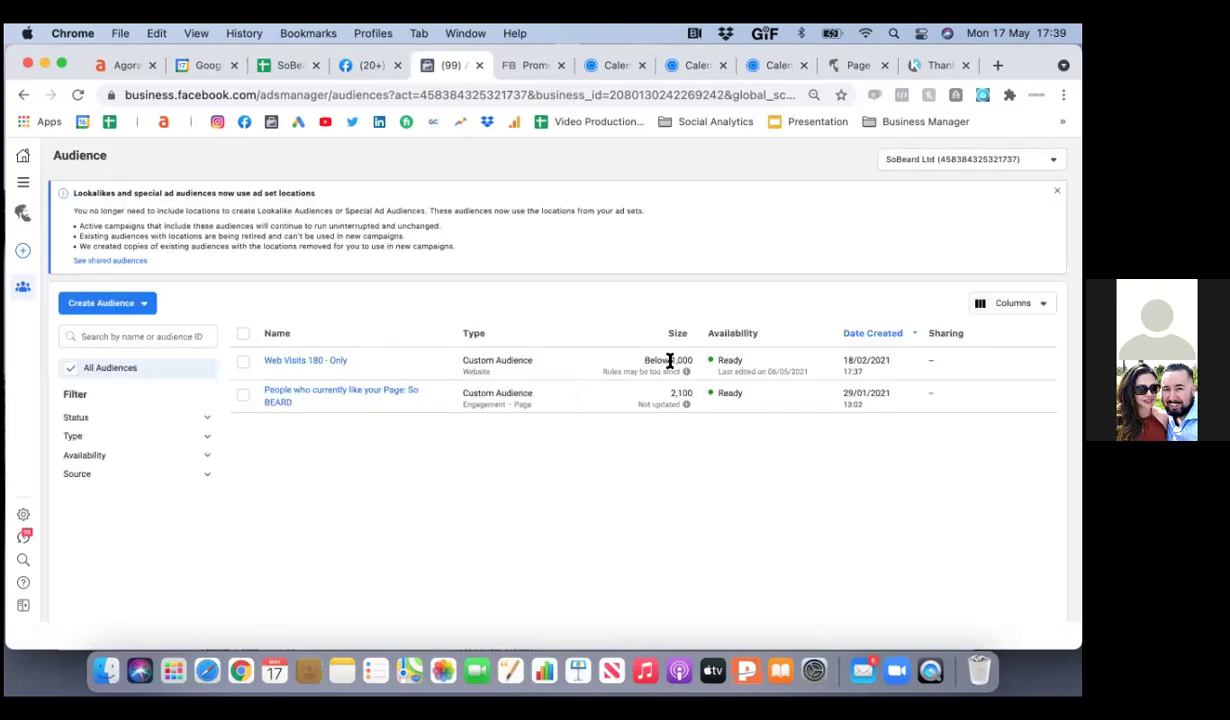
- Start a new custom audience that uses Website as its source
{"action": "left_click", "coordinate": [141, 302]}
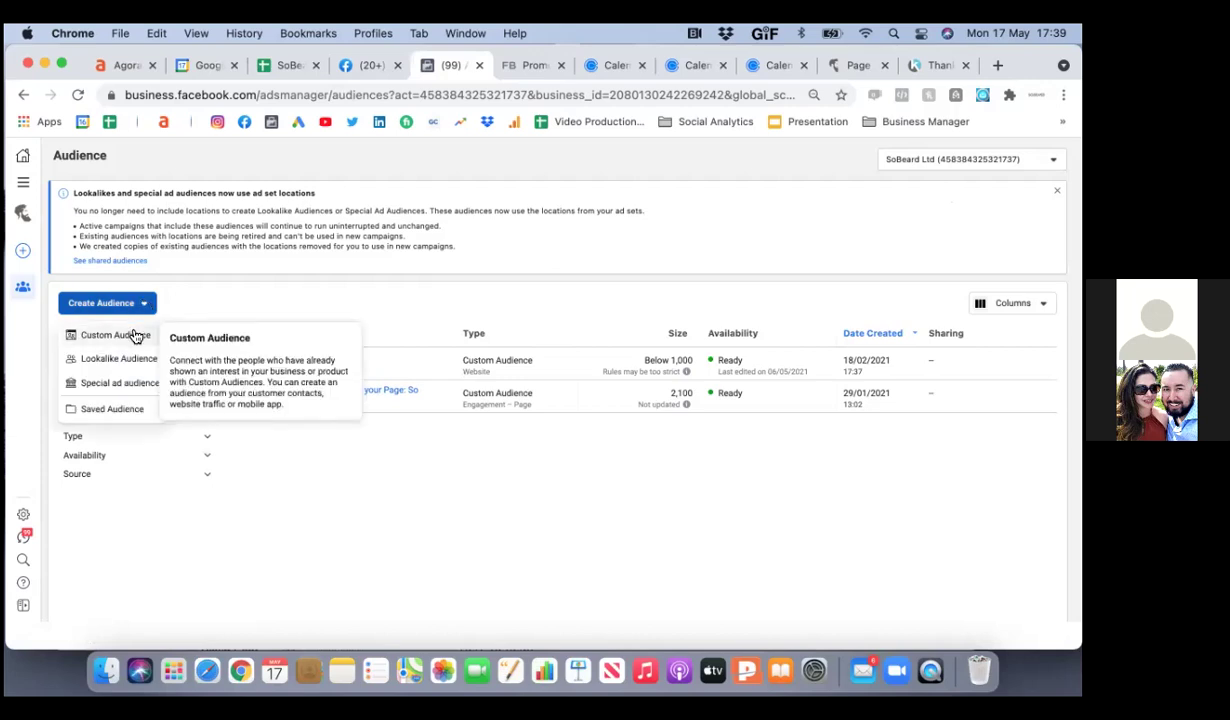
{"action": "left_click", "coordinate": [136, 336]}
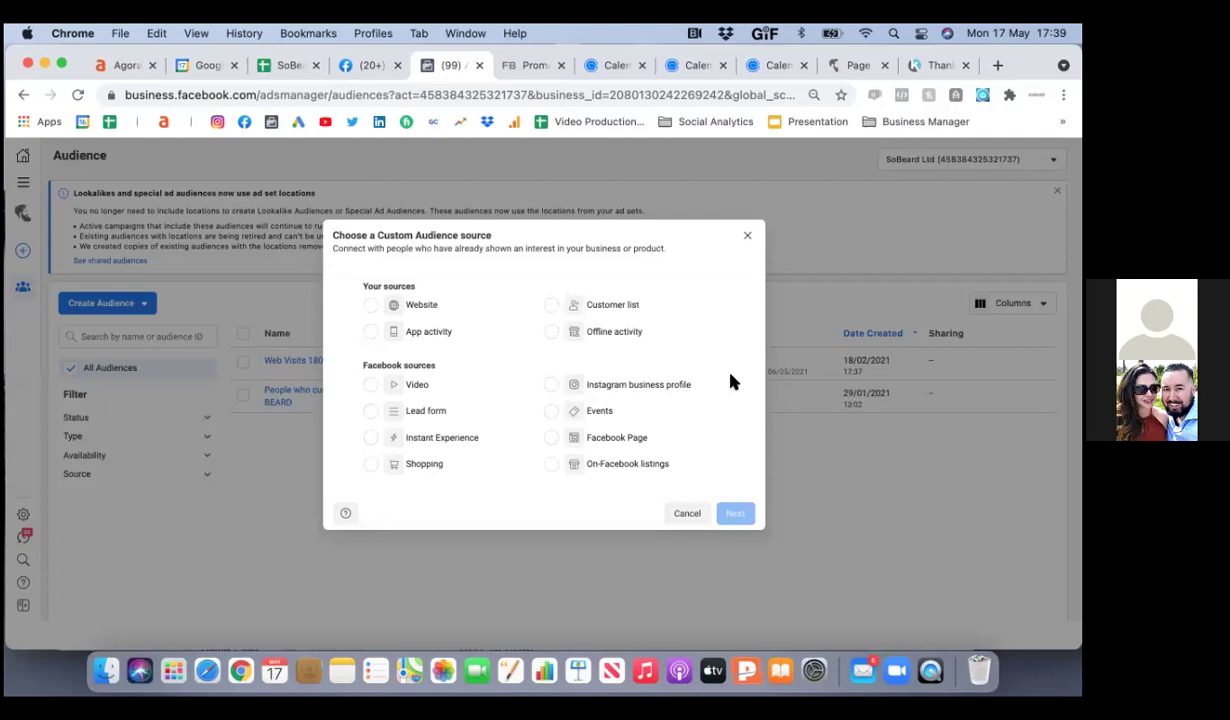
{"action": "left_click", "coordinate": [371, 304]}
{"action": "left_click", "coordinate": [736, 503]}
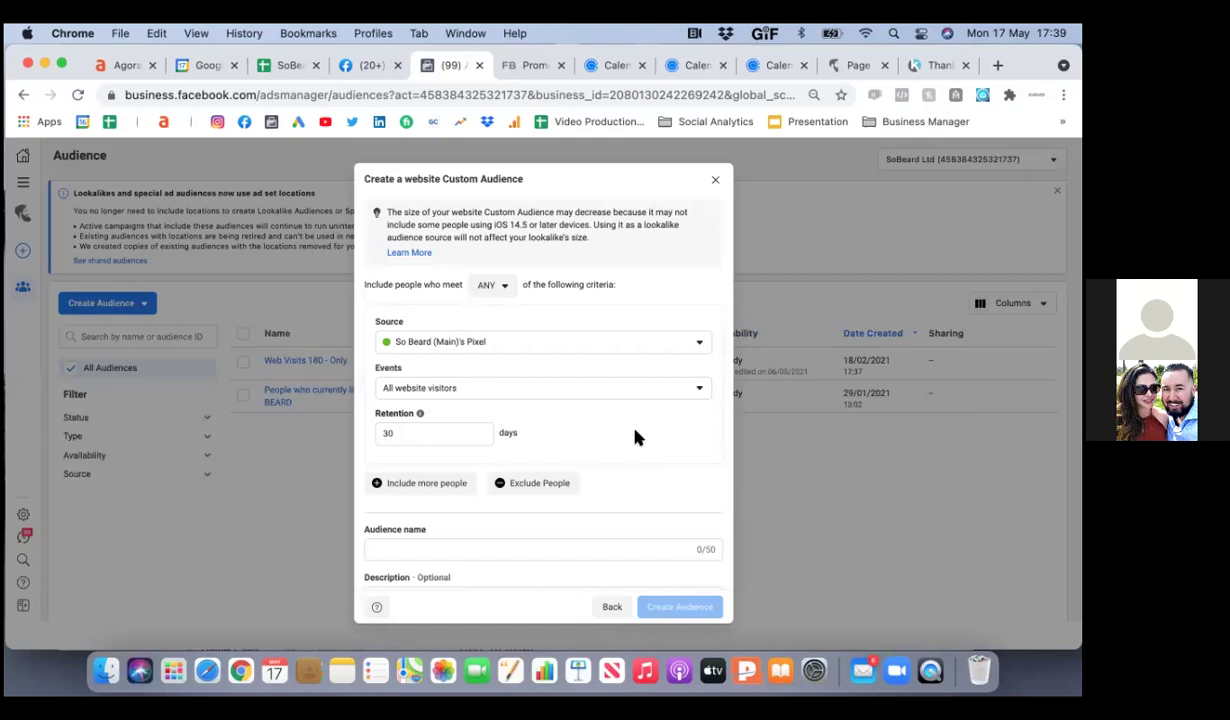
- Check the pixel source and ANY/ALL matching options, and base the audience on people who visited specific web pages
{"action": "left_click", "coordinate": [683, 345]}
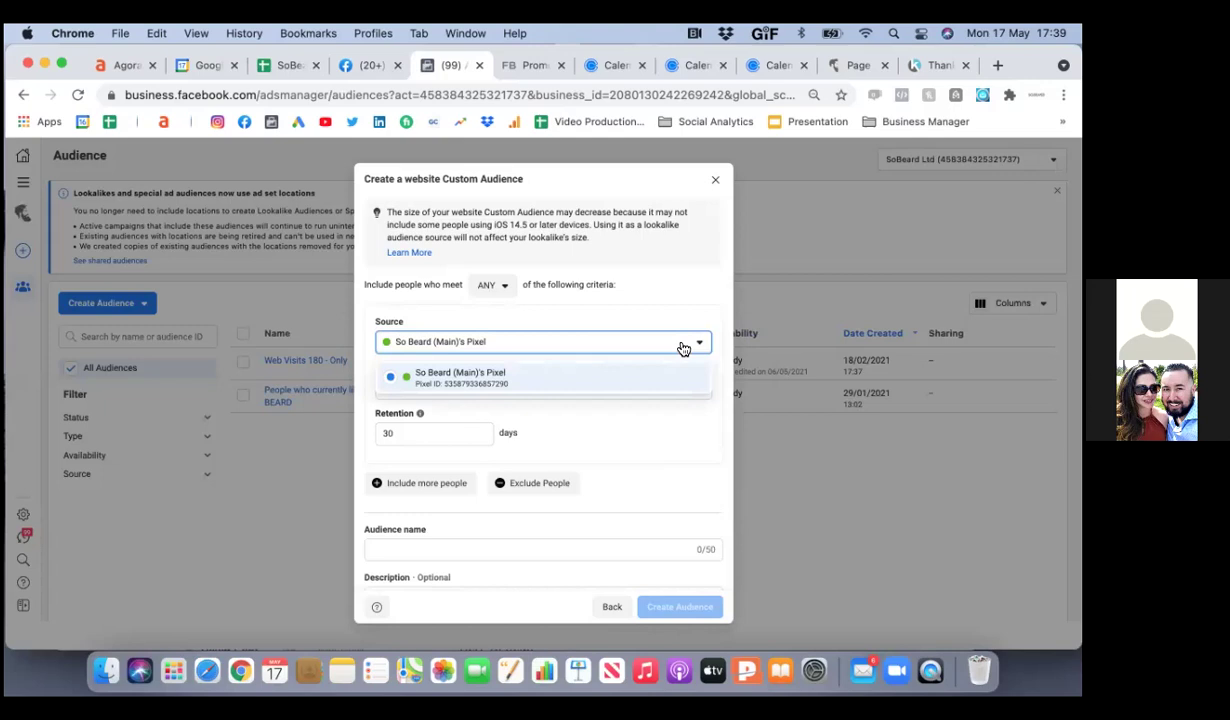
{"action": "left_click", "coordinate": [643, 424]}
{"action": "left_click", "coordinate": [500, 286]}
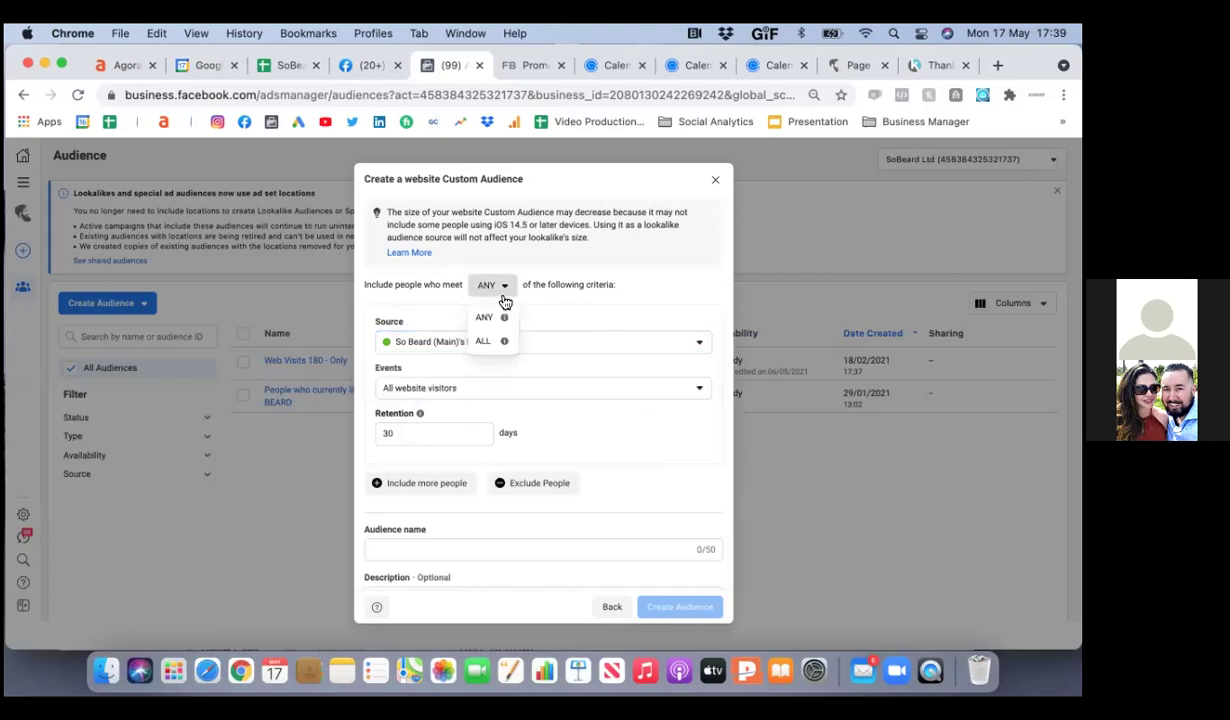
{"action": "left_click", "coordinate": [640, 272]}
{"action": "left_click", "coordinate": [590, 393]}
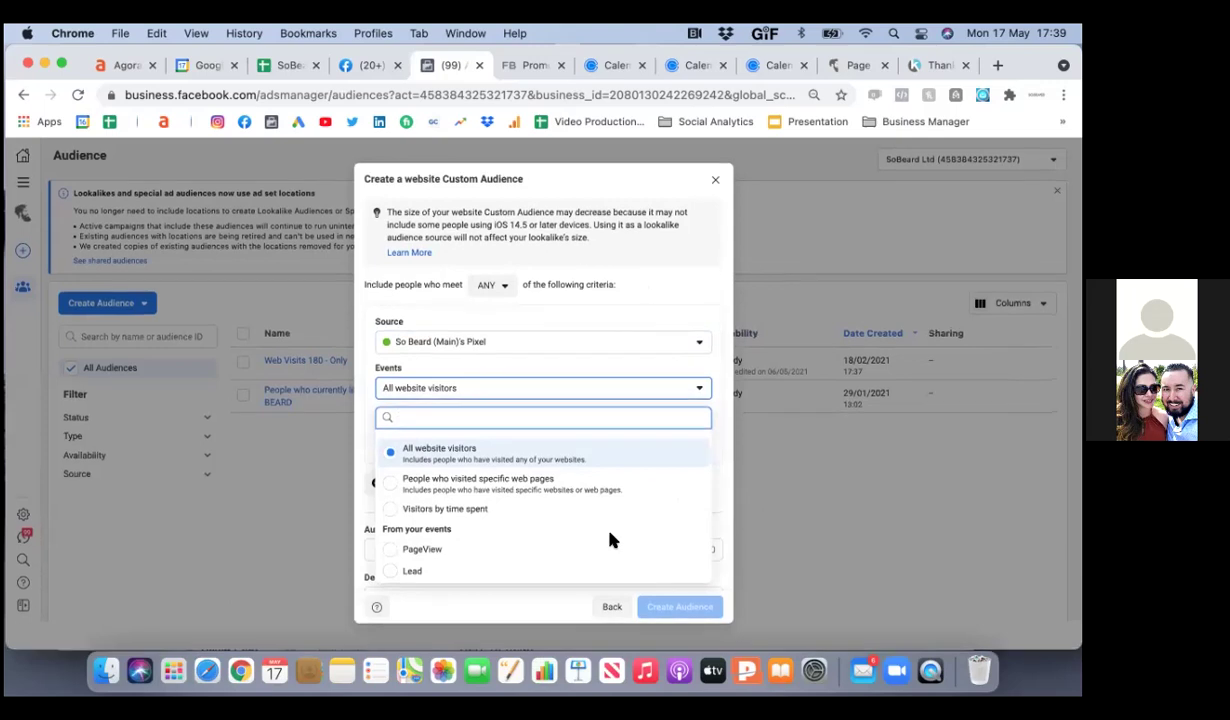
{"action": "left_click", "coordinate": [585, 486]}
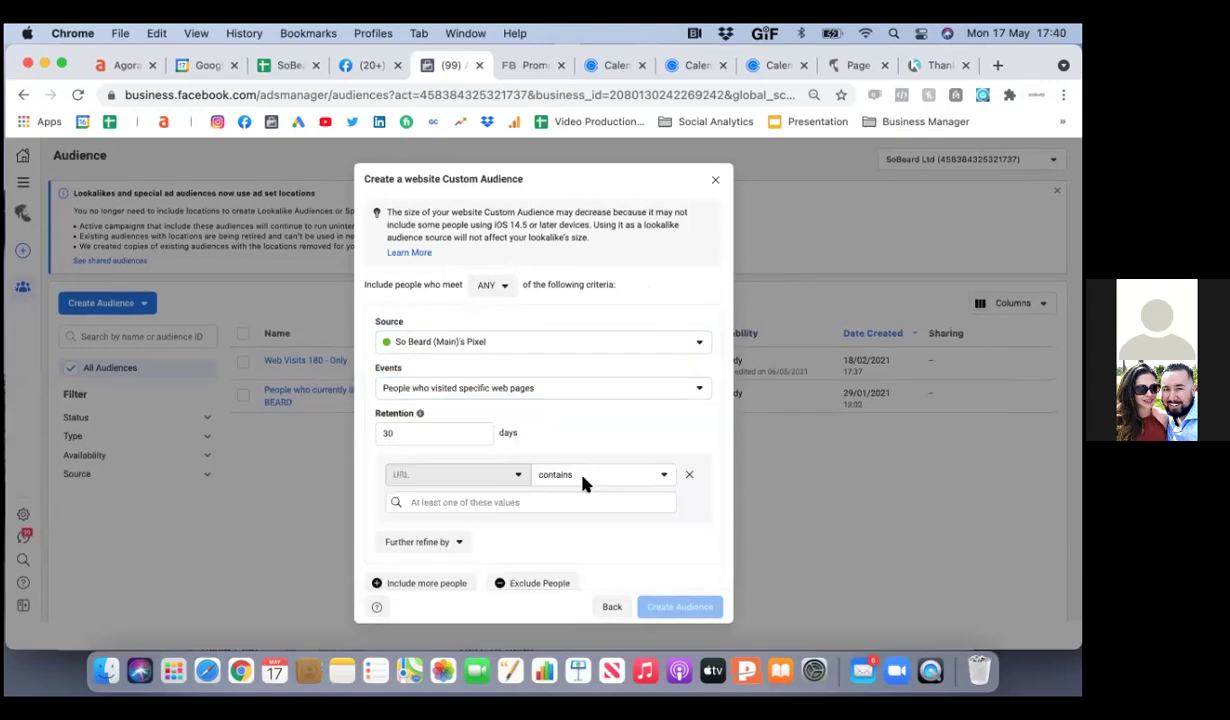
- Set the website audience's retention to 180 days
{"action": "scroll", "coordinate": [600, 430], "scroll_direction": "down", "scroll_amount": 2}
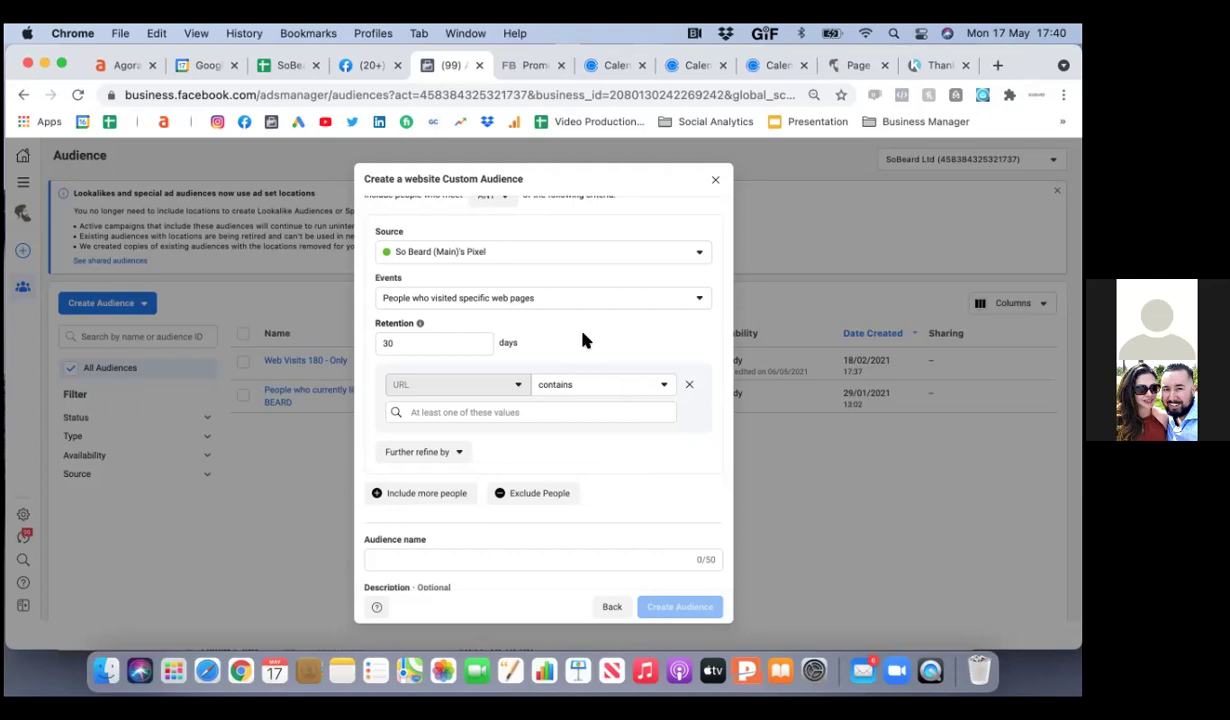
{"action": "left_click", "coordinate": [394, 336]}
{"action": "key", "text": "BackSpace"}
{"action": "key", "text": "BackSpace"}
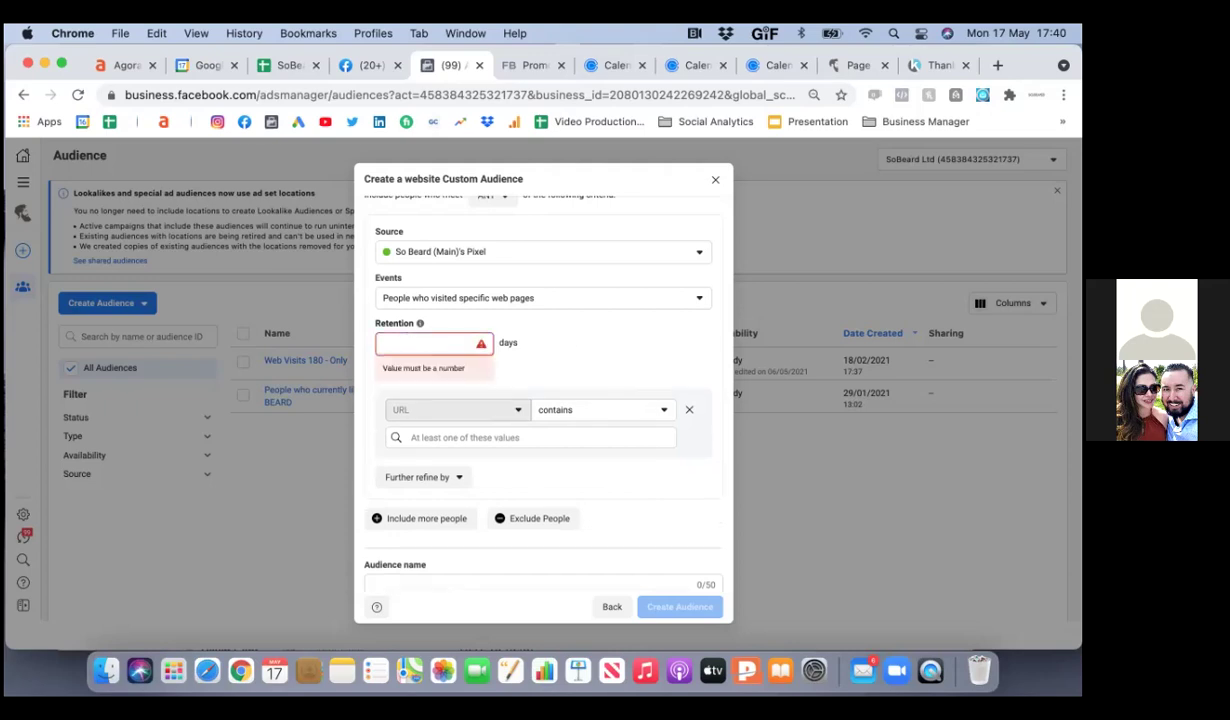
{"action": "type", "text": "180"}
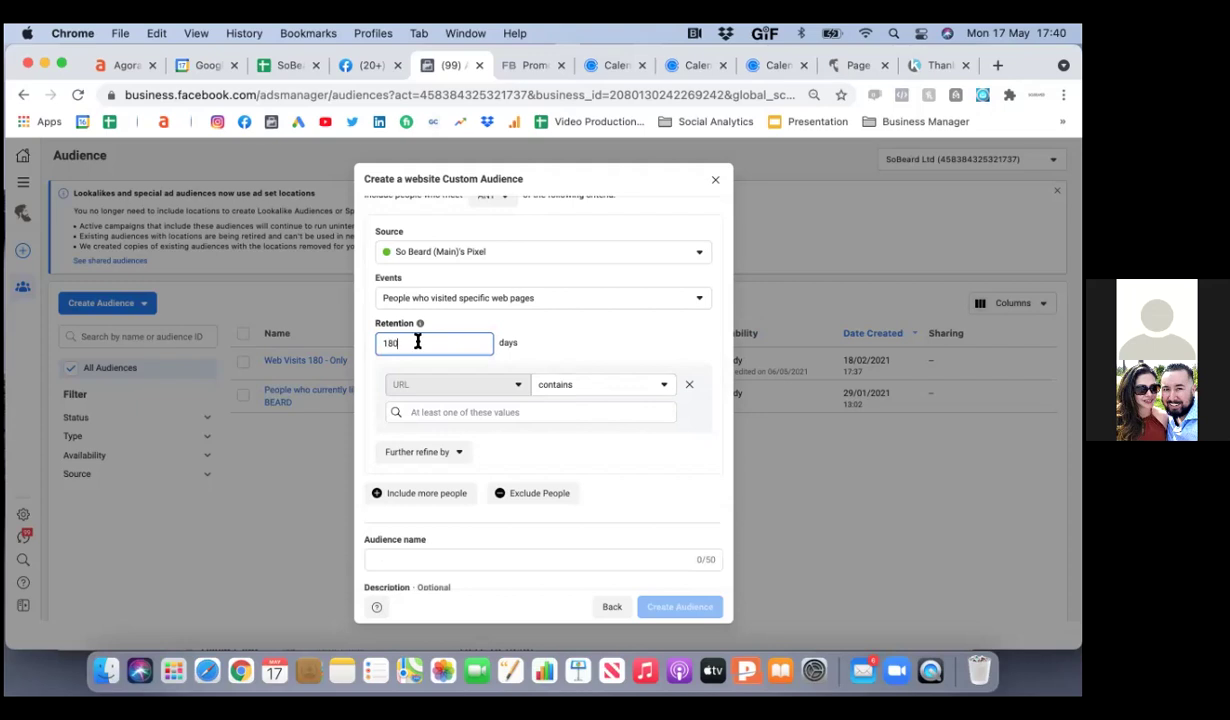
{"action": "left_click", "coordinate": [628, 326]}
- Add sobeard.com/appointmentconfirmed as the value the visited page's URL must contain
{"action": "left_click", "coordinate": [531, 412]}
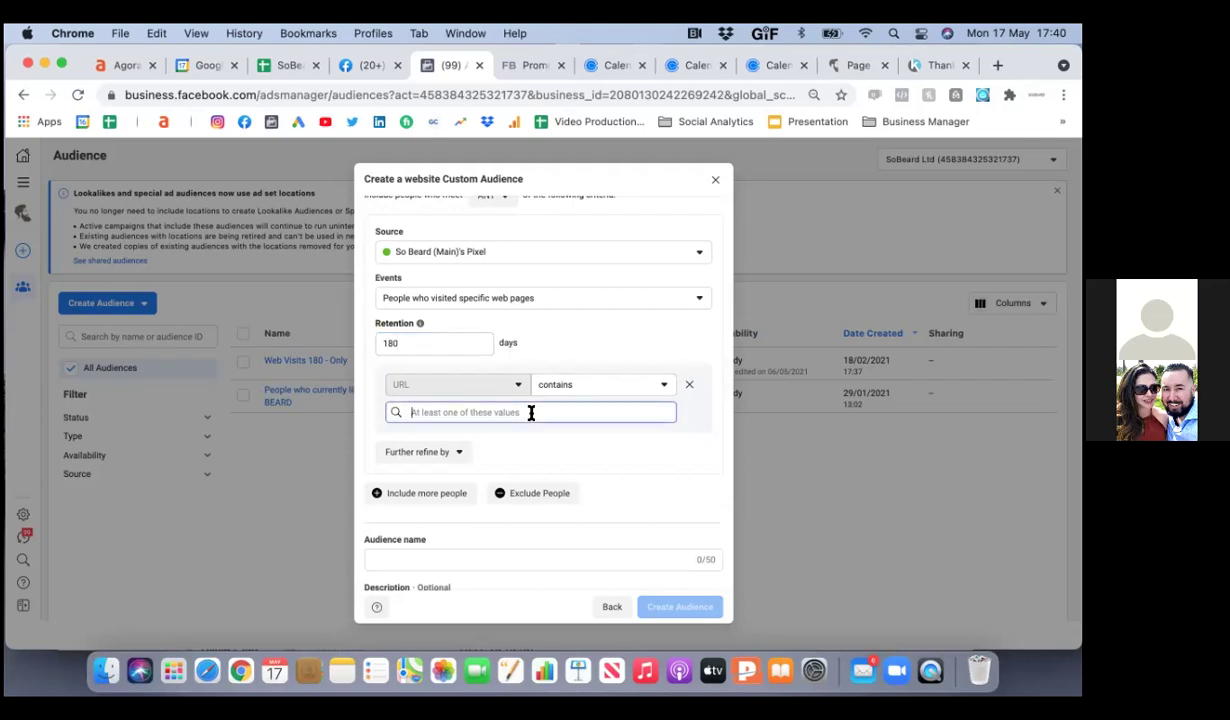
{"action": "type", "text": "sobeard.com/appointmentconfirmed"}
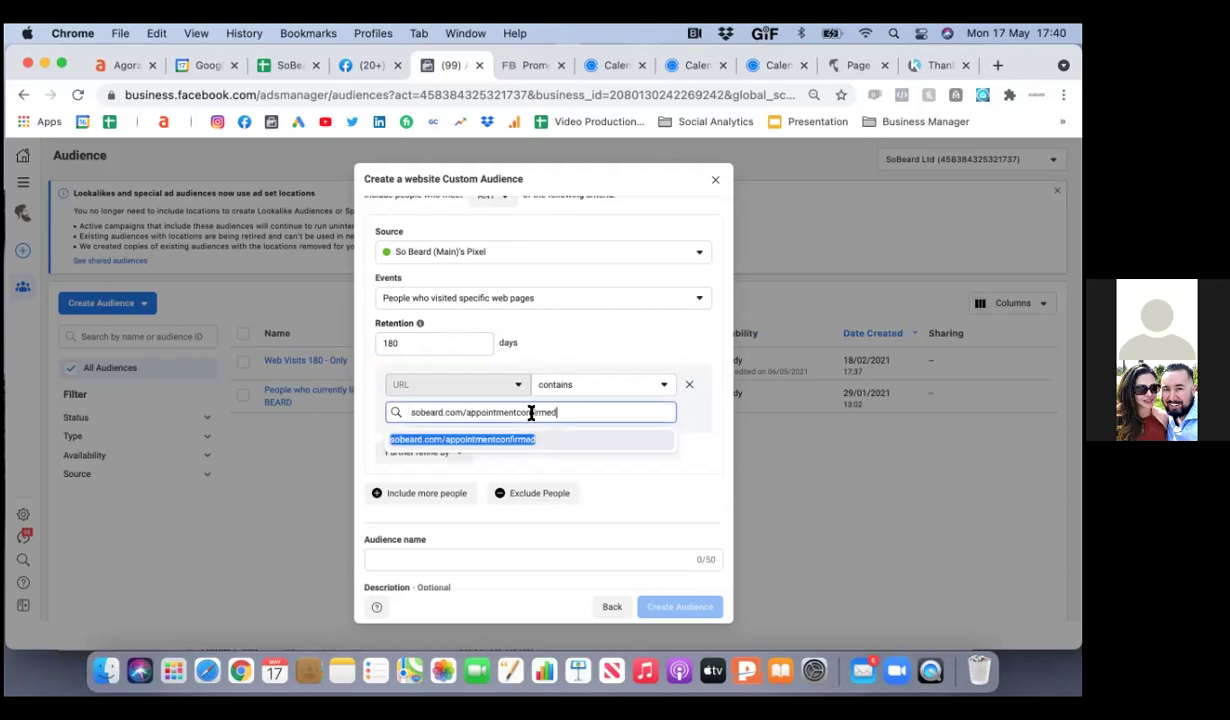
{"action": "key", "text": "Return"}
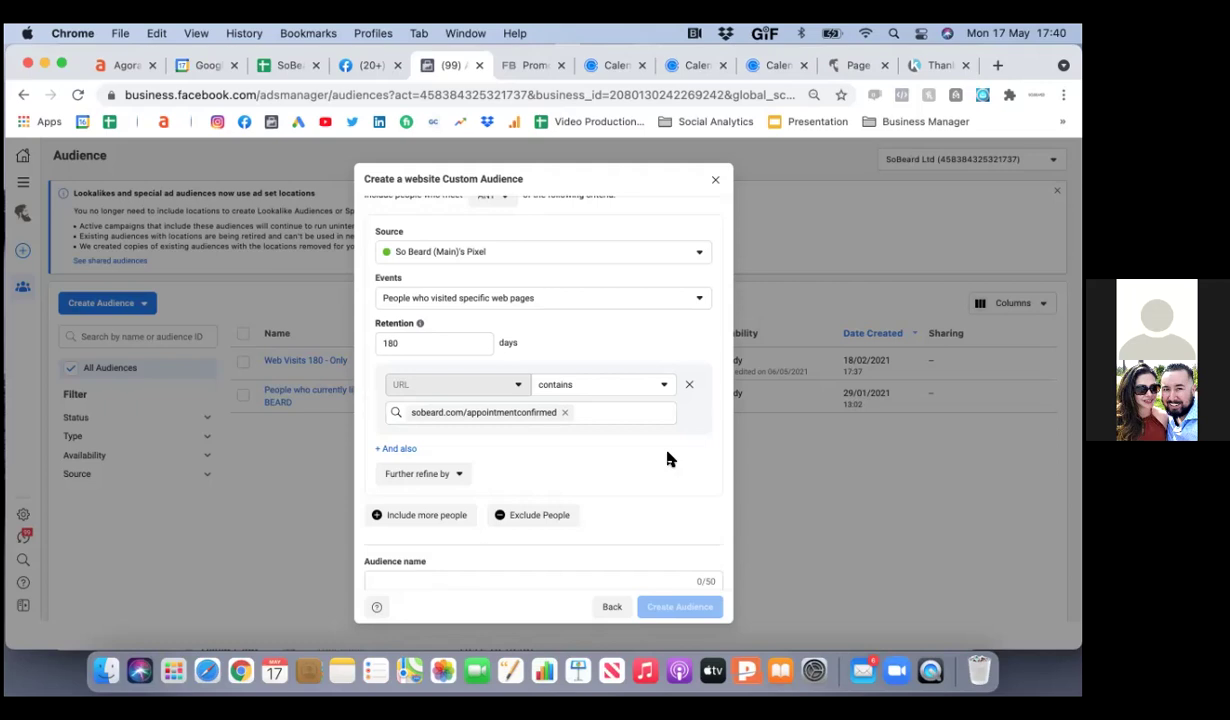
- Review the website audience's source, event, retention and URL criteria
{"action": "scroll", "coordinate": [668, 459], "scroll_direction": "up", "scroll_amount": 1}
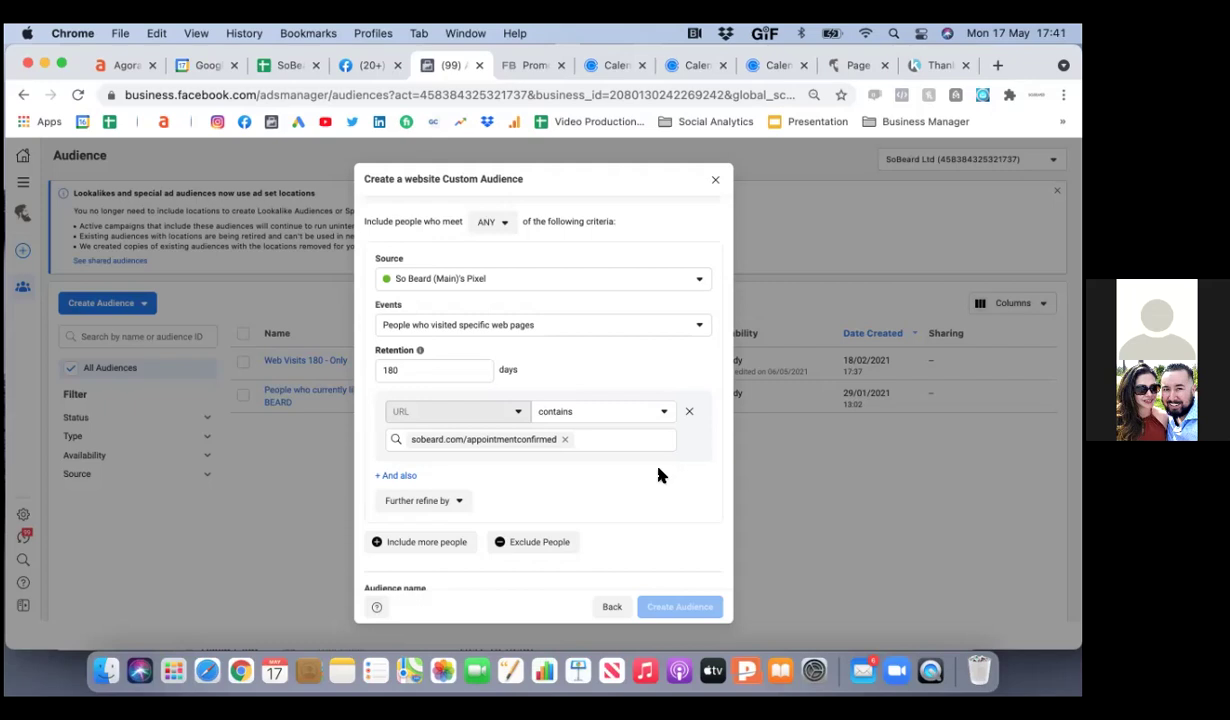
{"action": "scroll", "coordinate": [658, 475], "scroll_direction": "down", "scroll_amount": 2}
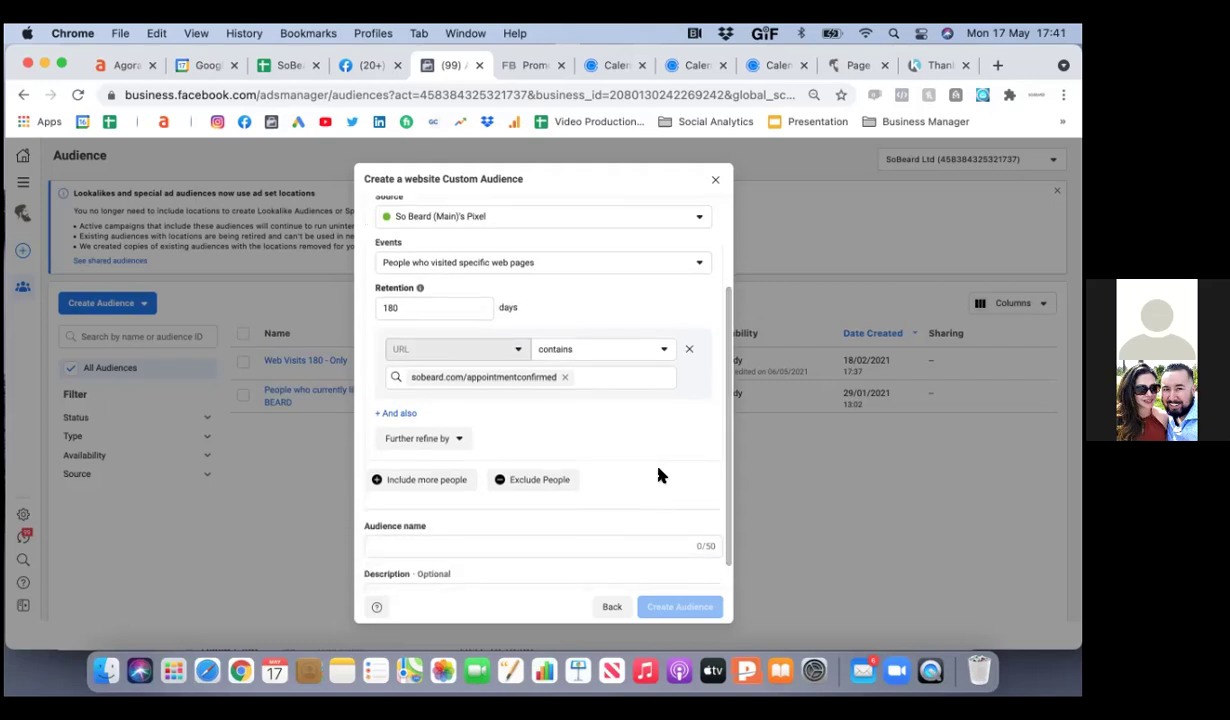
{"action": "scroll", "coordinate": [658, 475], "scroll_direction": "up", "scroll_amount": 2}
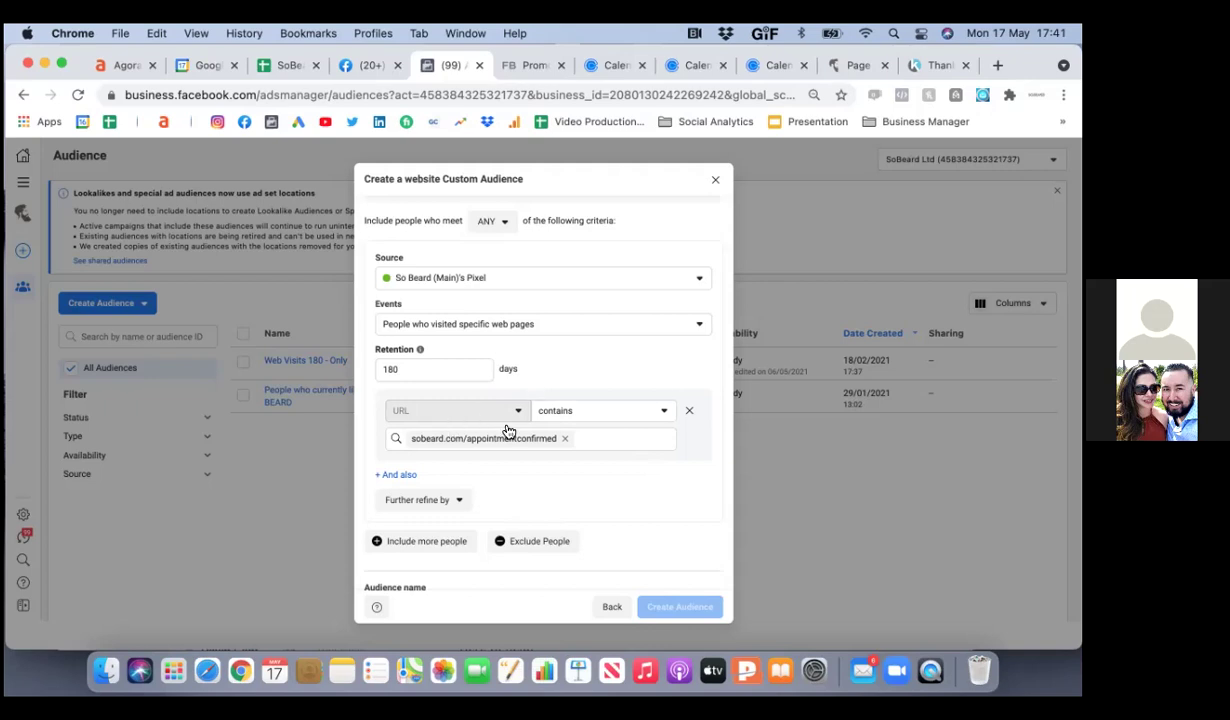
{"action": "scroll", "coordinate": [620, 374], "scroll_direction": "down", "scroll_amount": 2}
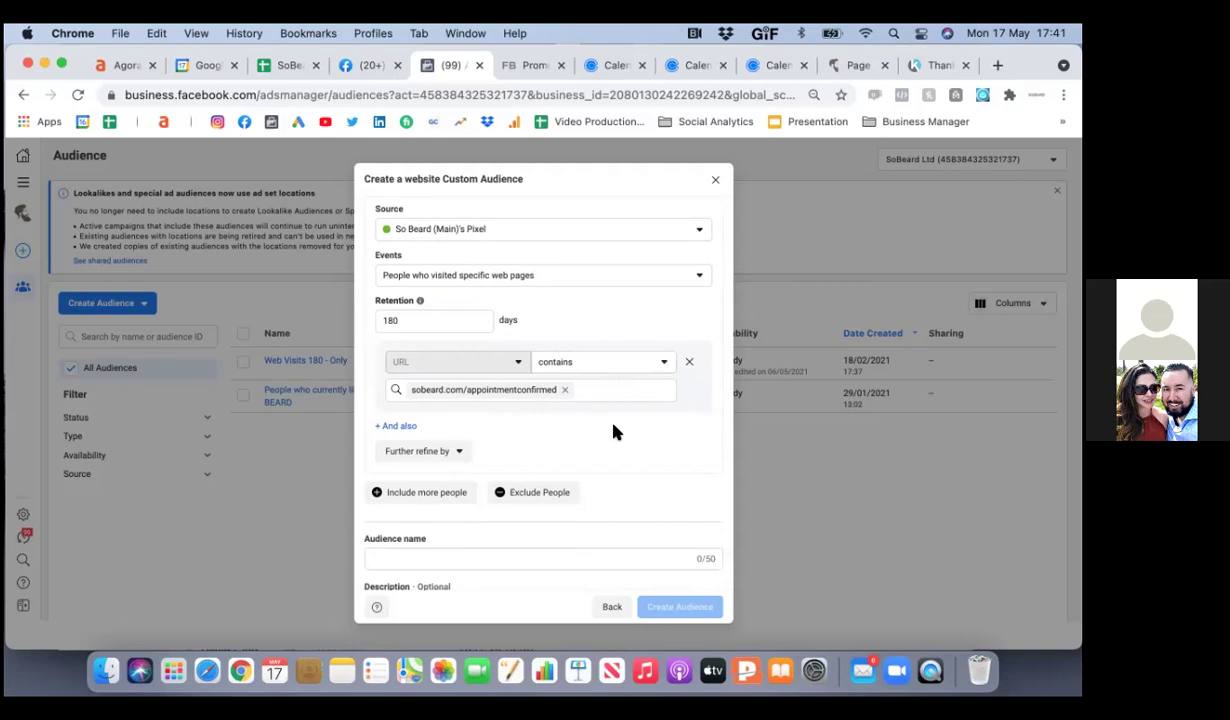
{"action": "scroll", "coordinate": [614, 431], "scroll_direction": "down", "scroll_amount": 1}
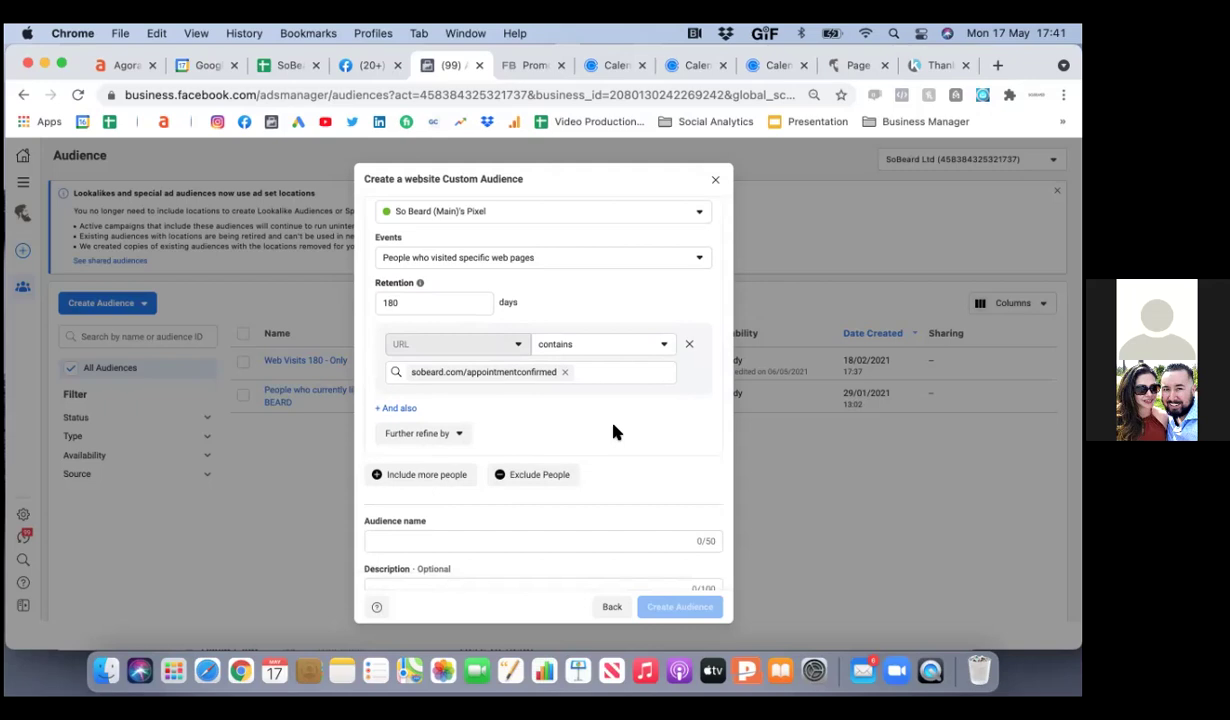
{"action": "scroll", "coordinate": [614, 431], "scroll_direction": "down", "scroll_amount": 1}
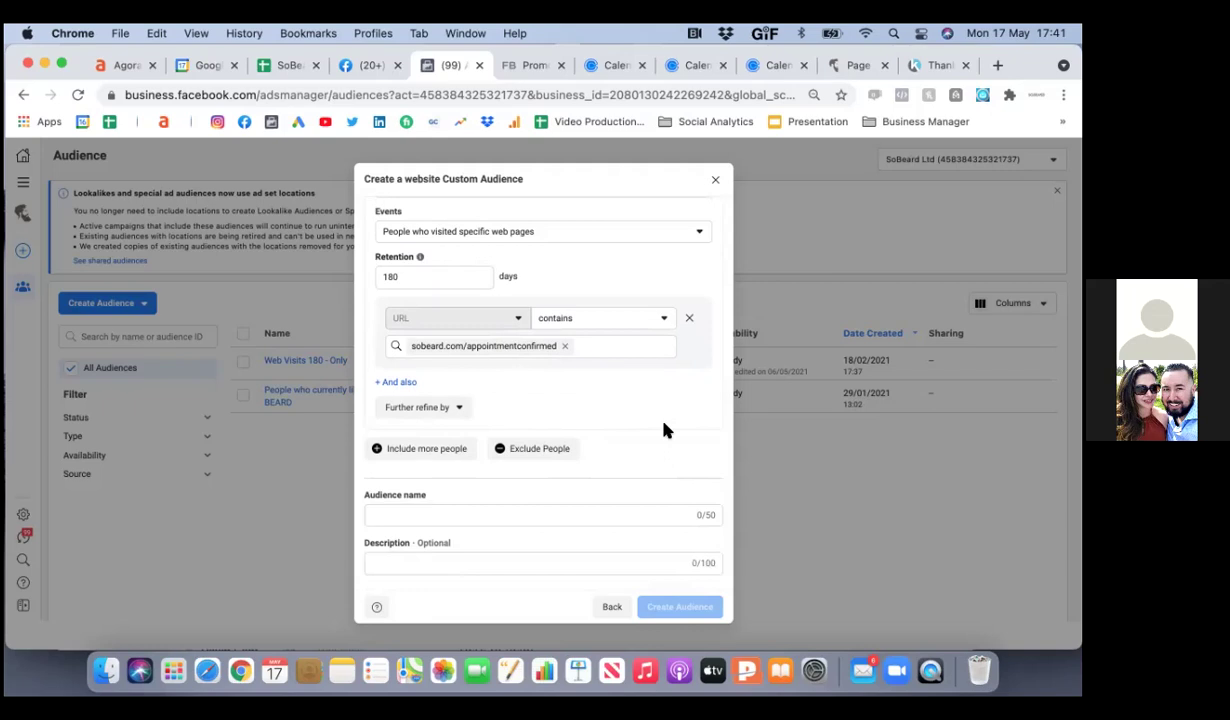
{"action": "scroll", "coordinate": [664, 425], "scroll_direction": "up", "scroll_amount": 5}
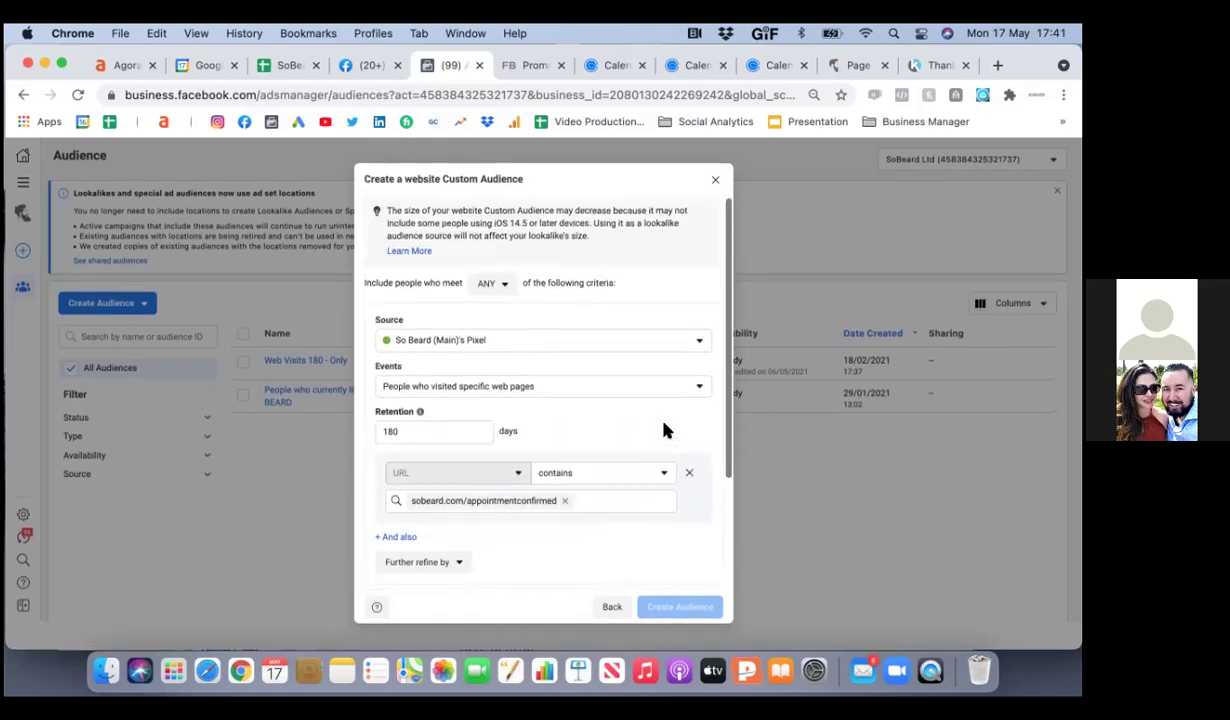
- Name the audience Scheduled Apts, create it and dismiss the suggested next steps
{"action": "scroll", "coordinate": [664, 430], "scroll_direction": "down", "scroll_amount": 5}
{"action": "left_click", "coordinate": [432, 515]}
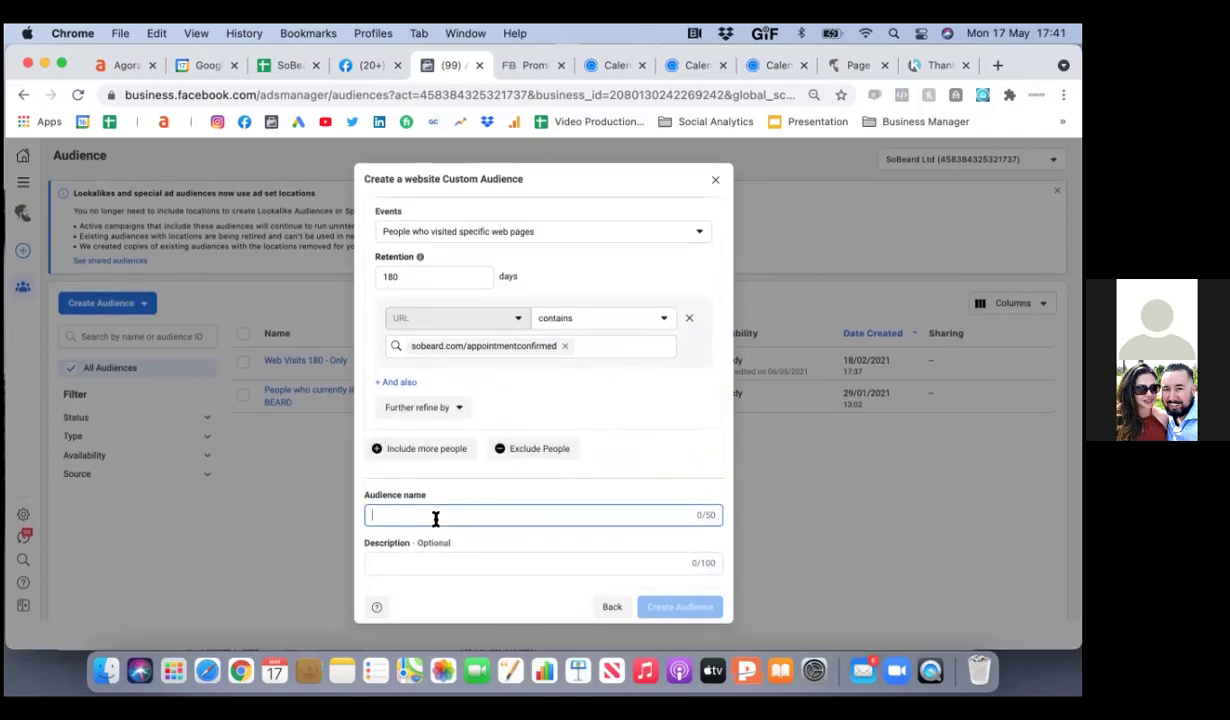
{"action": "type", "text": "Sche"}
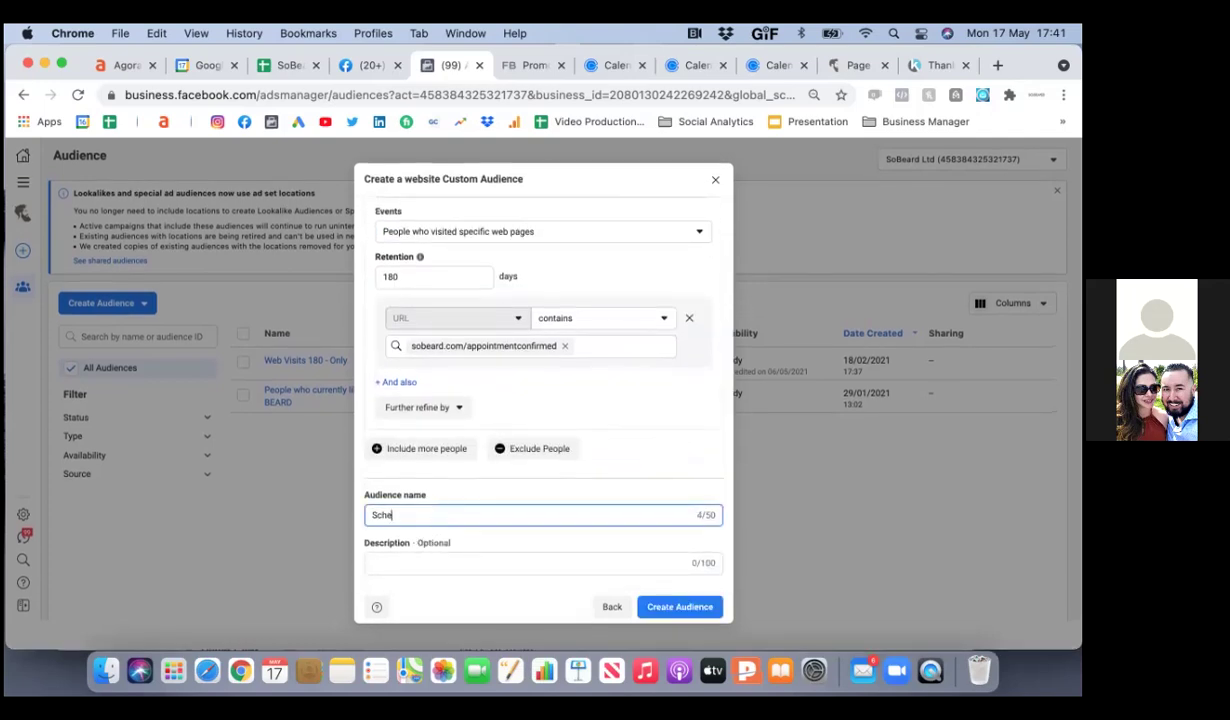
{"action": "type", "text": "duled Apts"}
{"action": "left_click", "coordinate": [528, 540]}
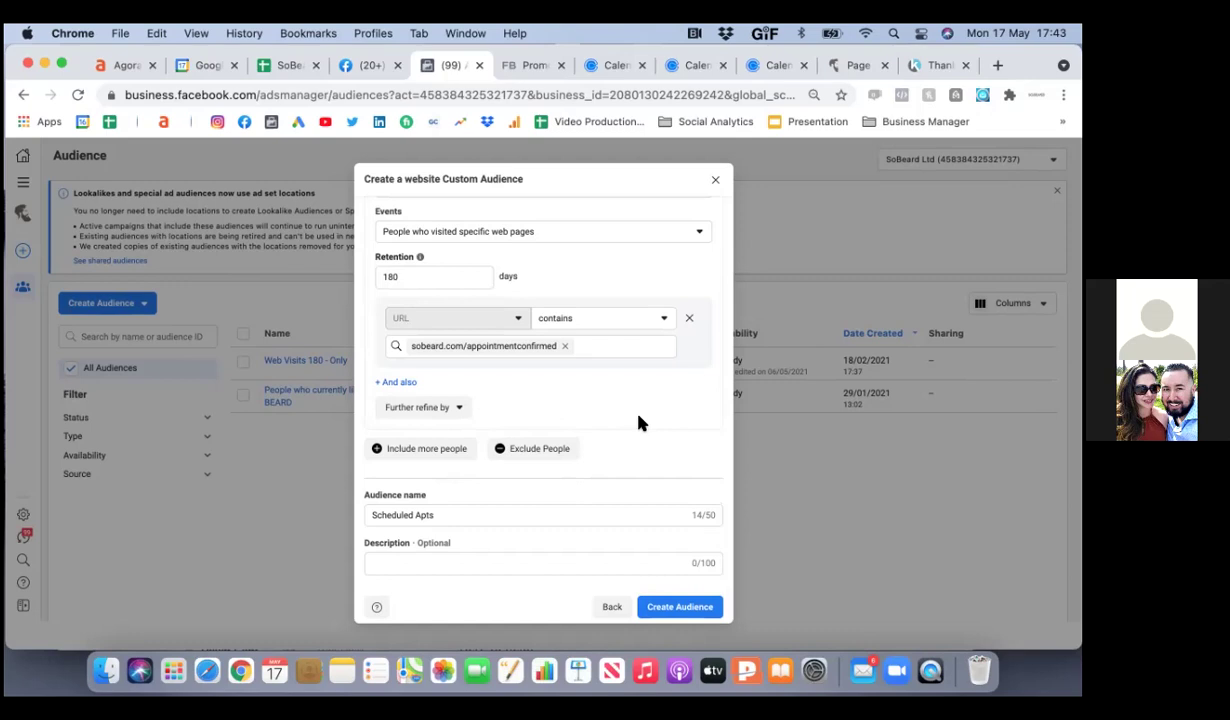
{"action": "left_click", "coordinate": [677, 609]}
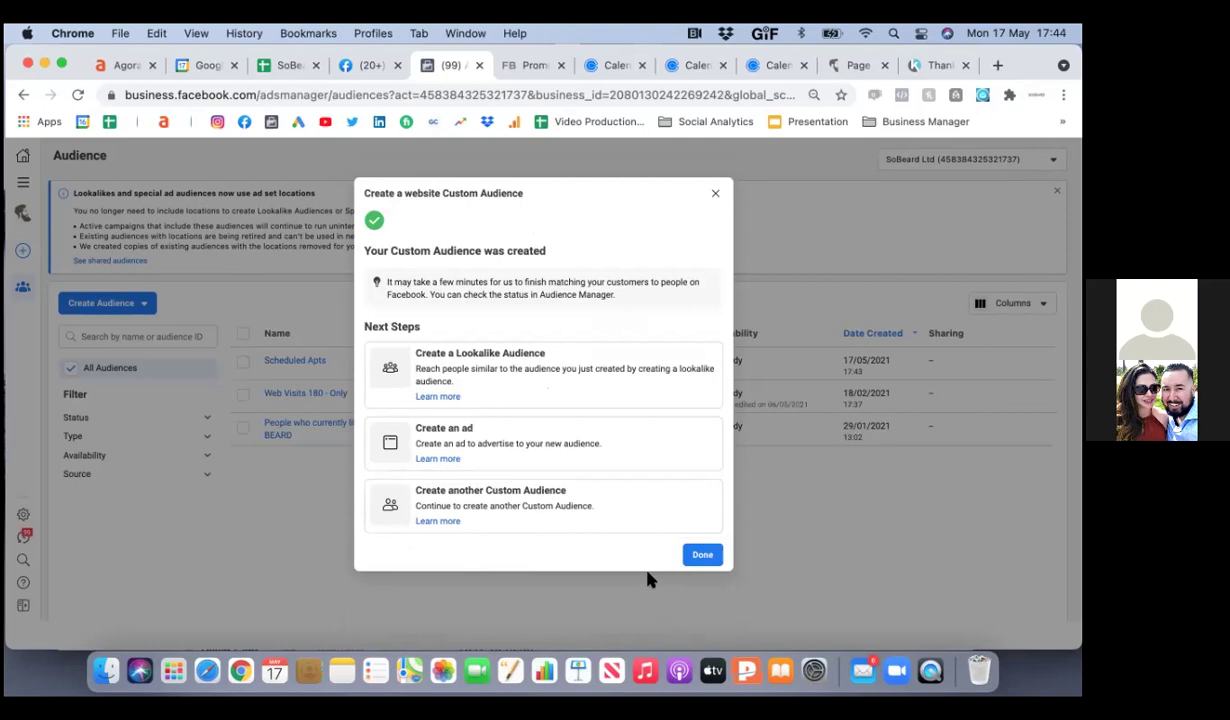
{"action": "left_click", "coordinate": [700, 556]}
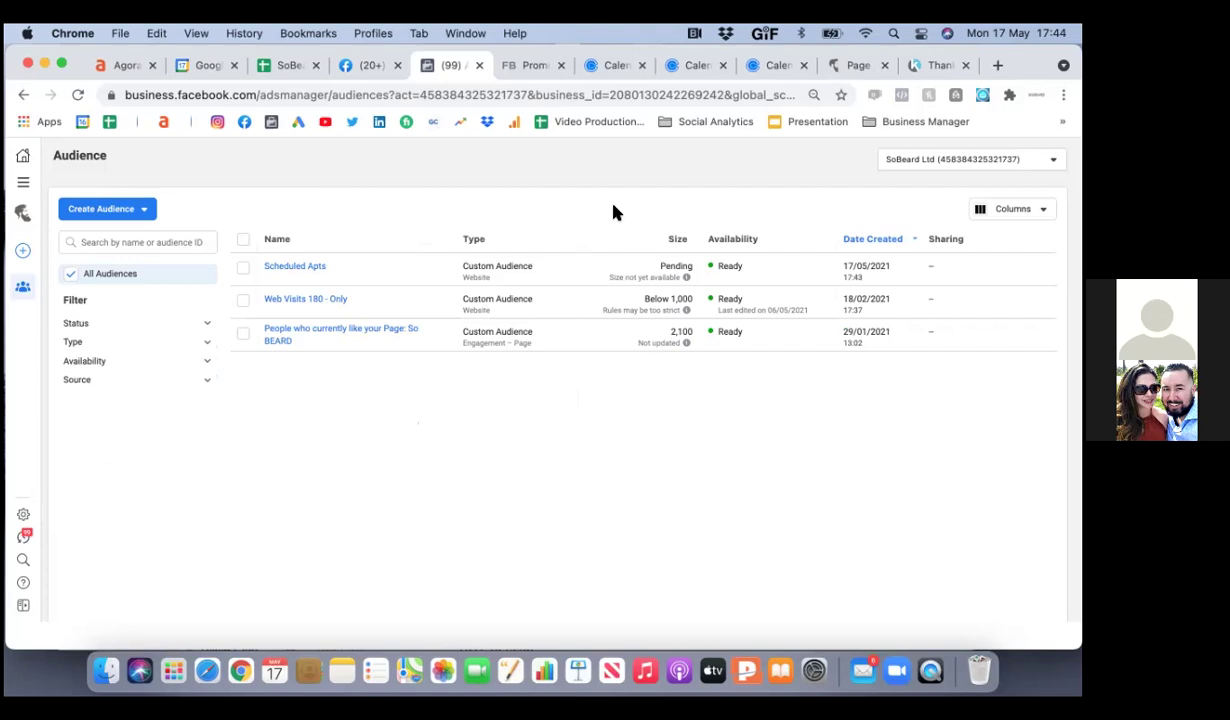
- Start another custom audience with Video as its source and view the available engagement types
{"action": "left_click", "coordinate": [130, 207]}
{"action": "left_click", "coordinate": [118, 242]}
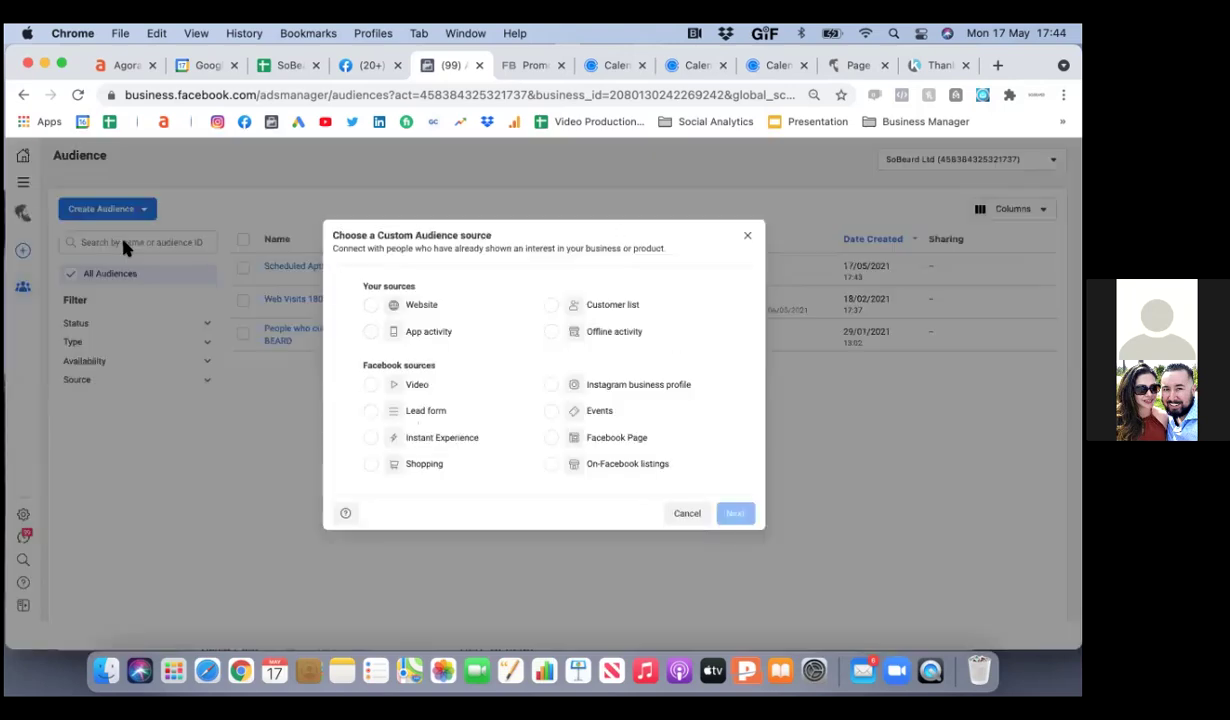
{"action": "left_click", "coordinate": [369, 387]}
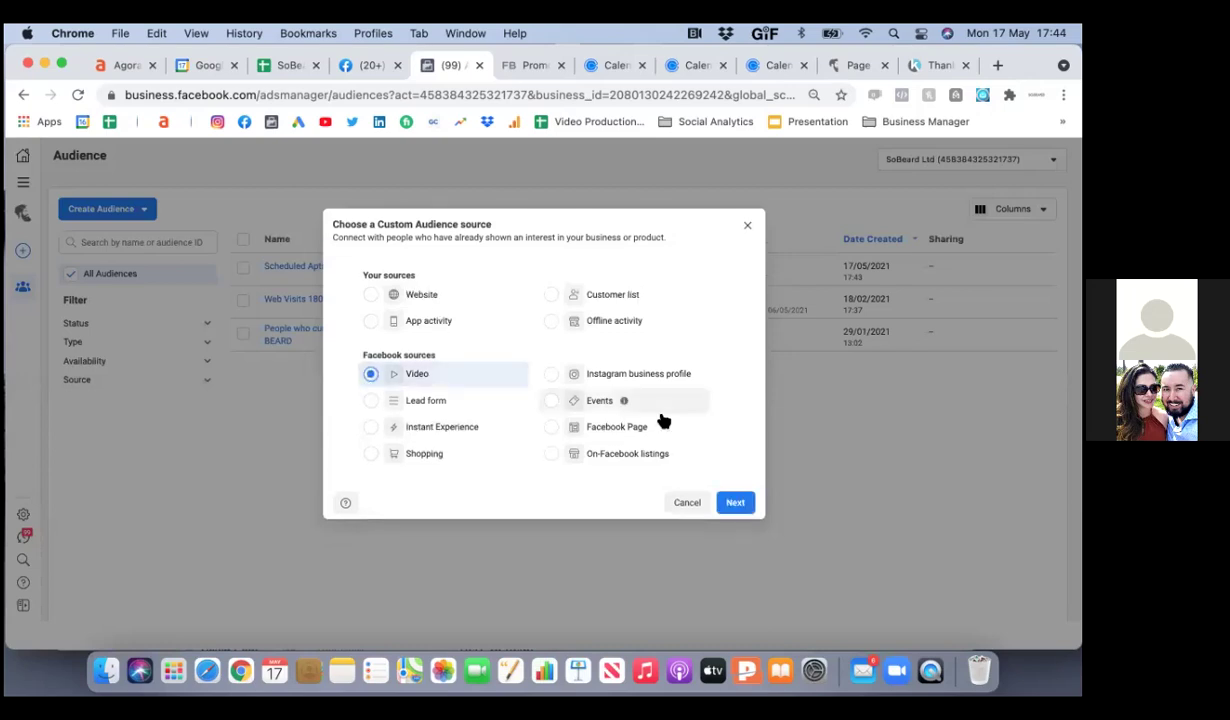
{"action": "left_click", "coordinate": [735, 502]}
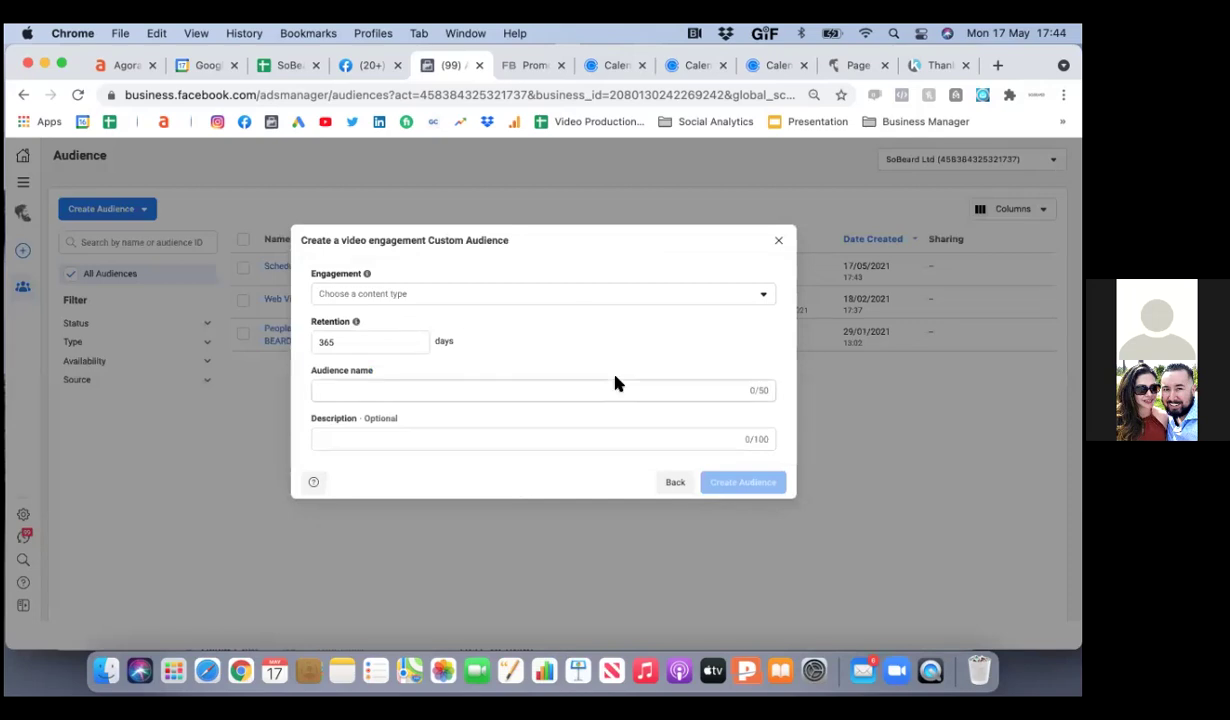
{"action": "left_click", "coordinate": [759, 297]}
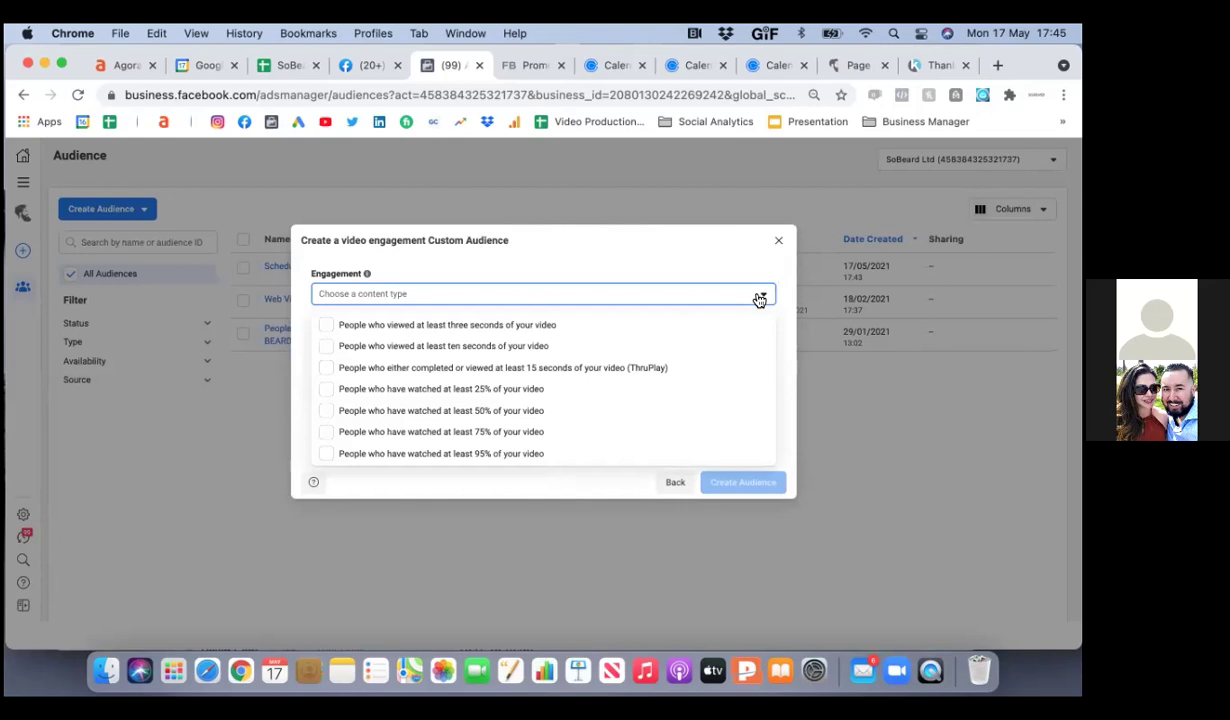
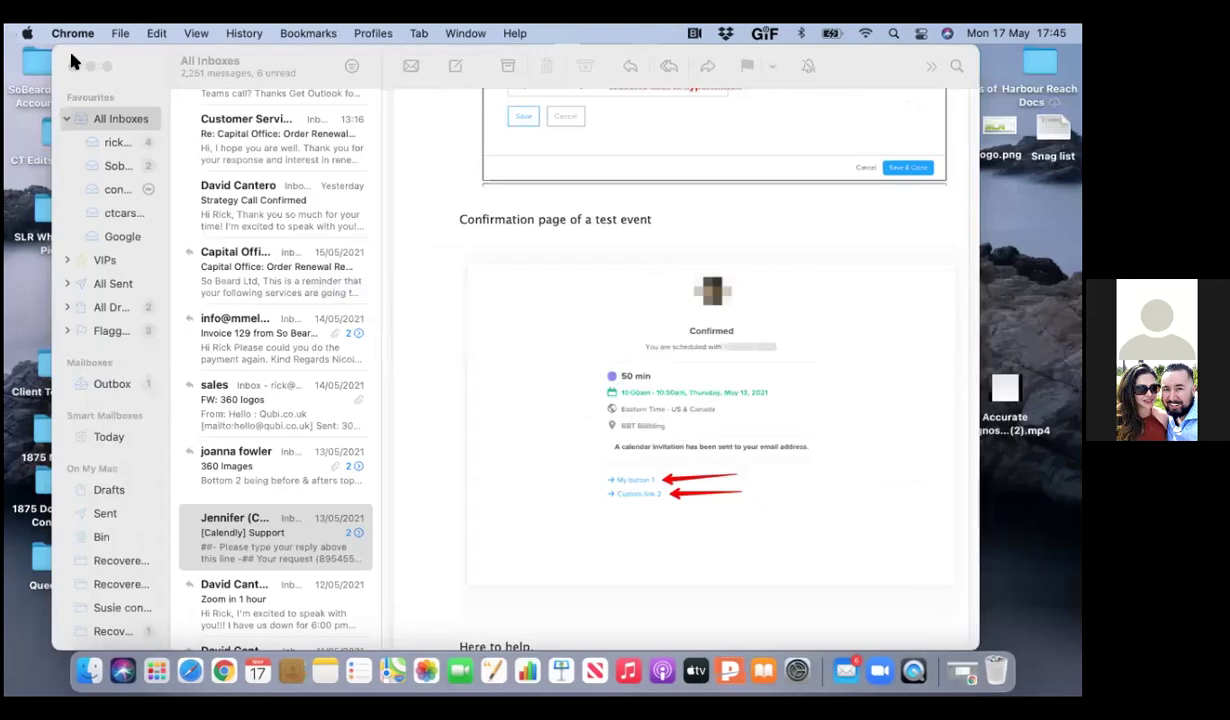
- Minimise the mail window, briefly play So Beard 1.mp4 from the desktop in QuickTime Player and close the video
{"action": "left_click", "coordinate": [90, 65]}
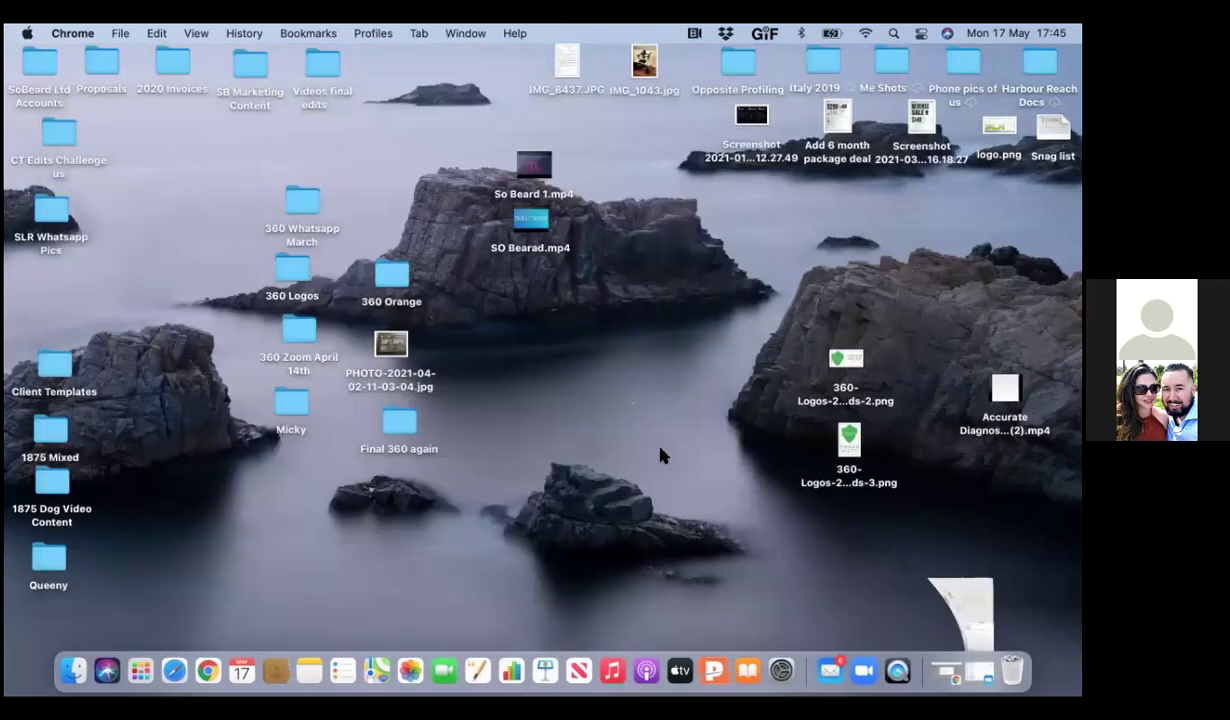
{"action": "double_click", "coordinate": [530, 165]}
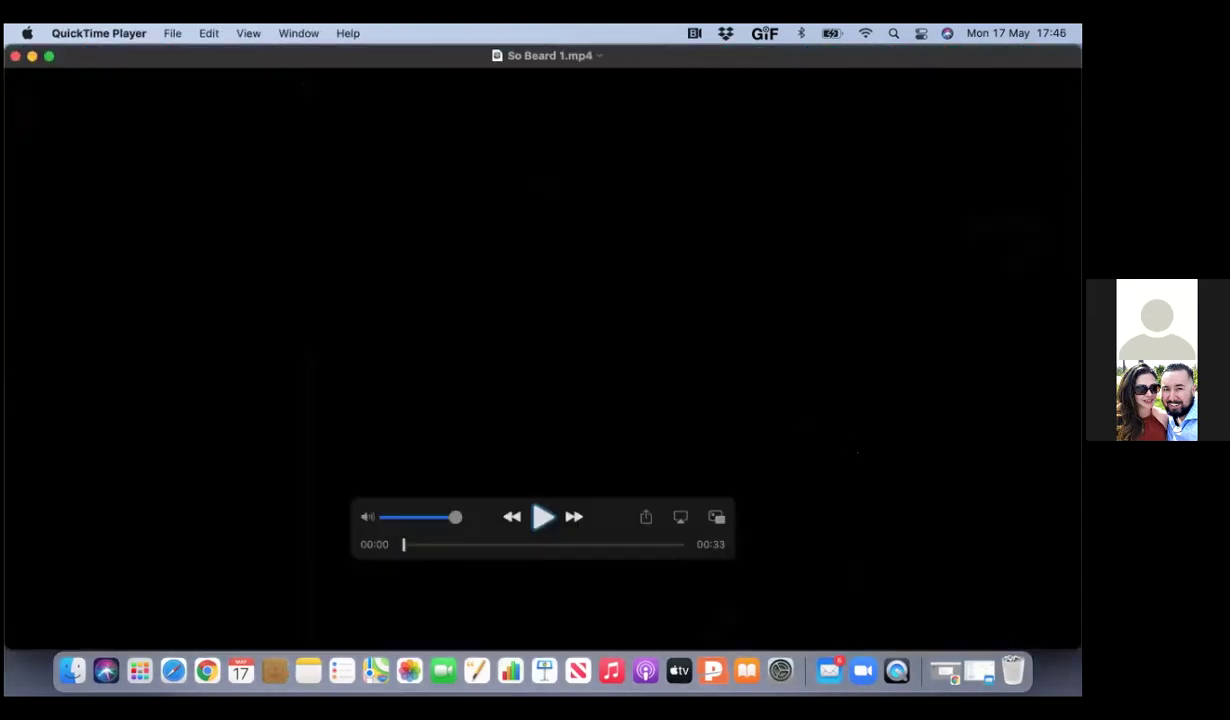
{"action": "left_click", "coordinate": [538, 516]}
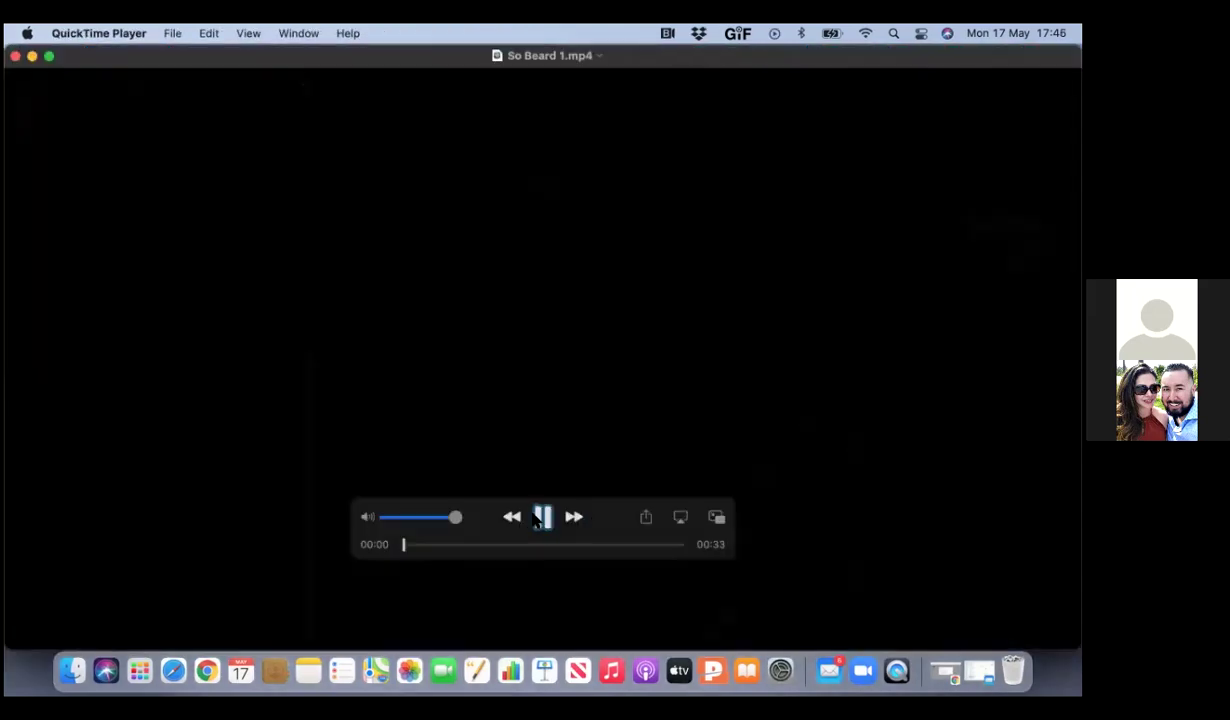
{"action": "key", "text": "space"}
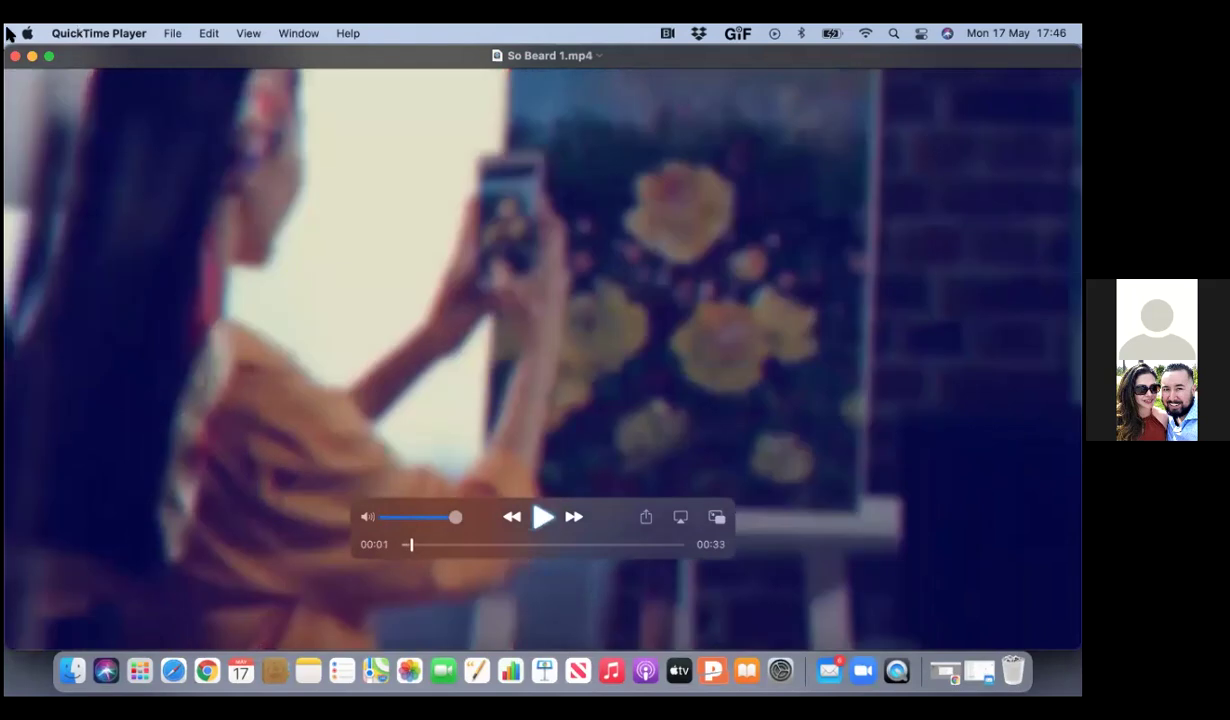
{"action": "left_click", "coordinate": [15, 55]}
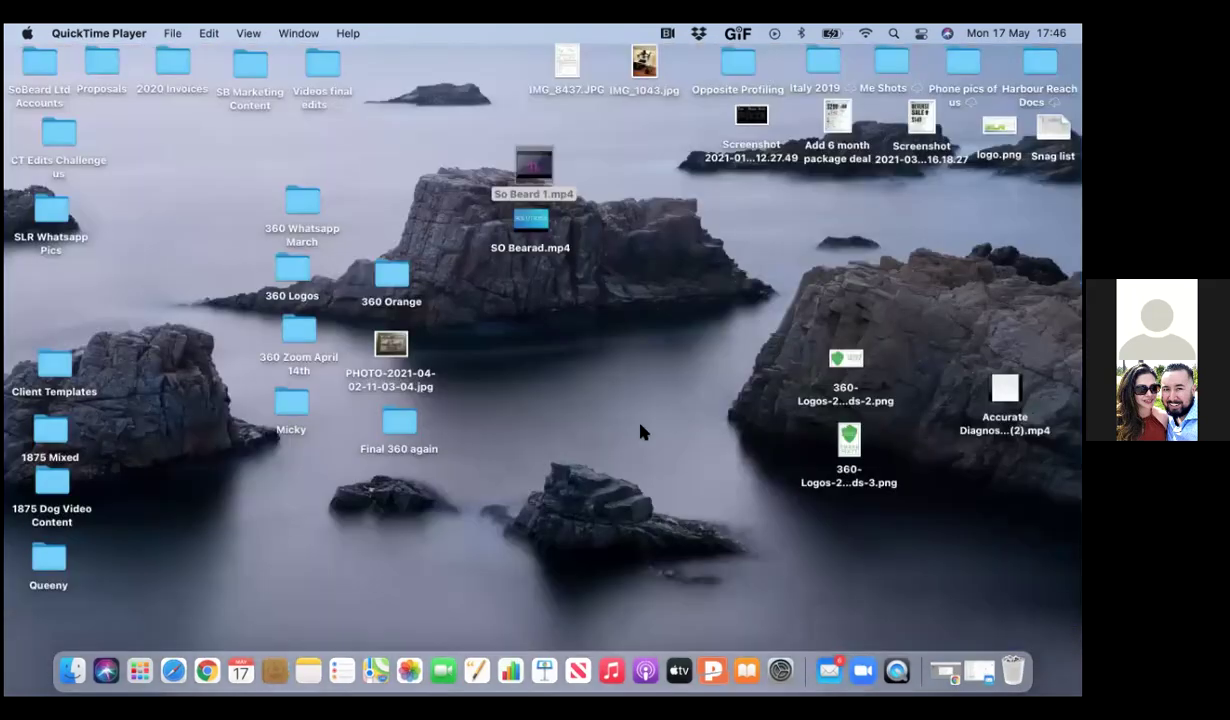
- Return to the Chrome window and close the video engagement Custom Audience dialog without creating the audience
{"action": "left_click", "coordinate": [950, 678]}
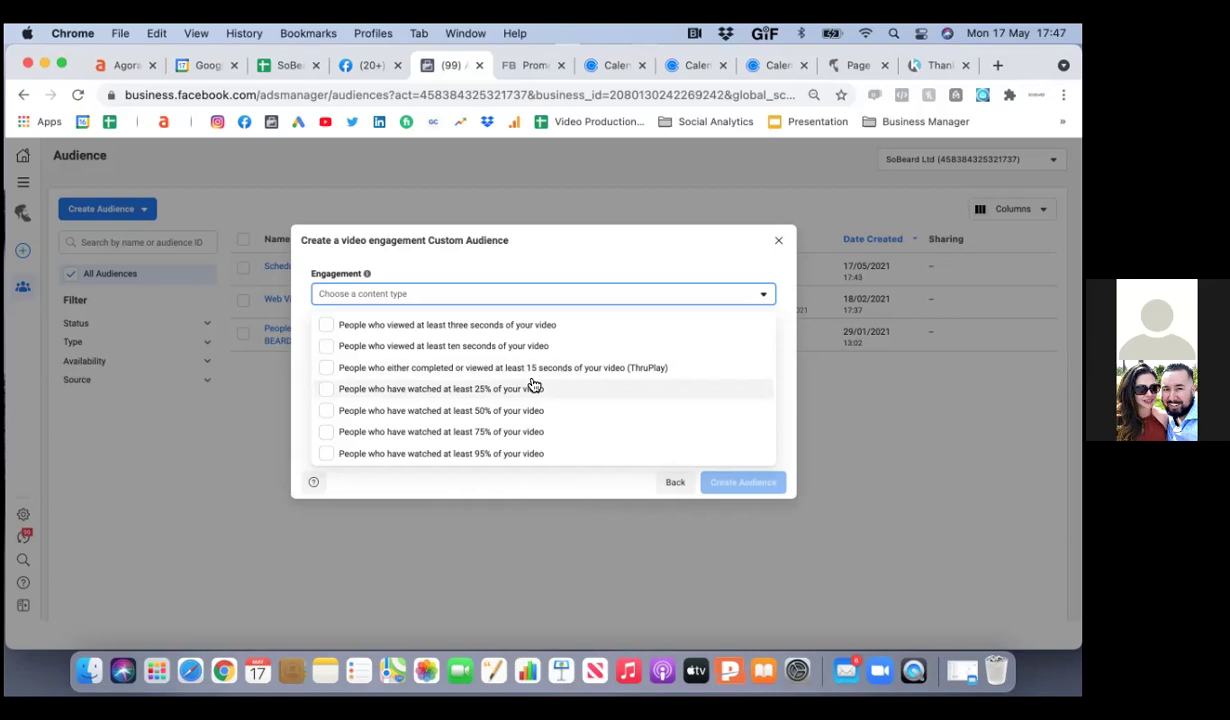
{"action": "left_click", "coordinate": [765, 294]}
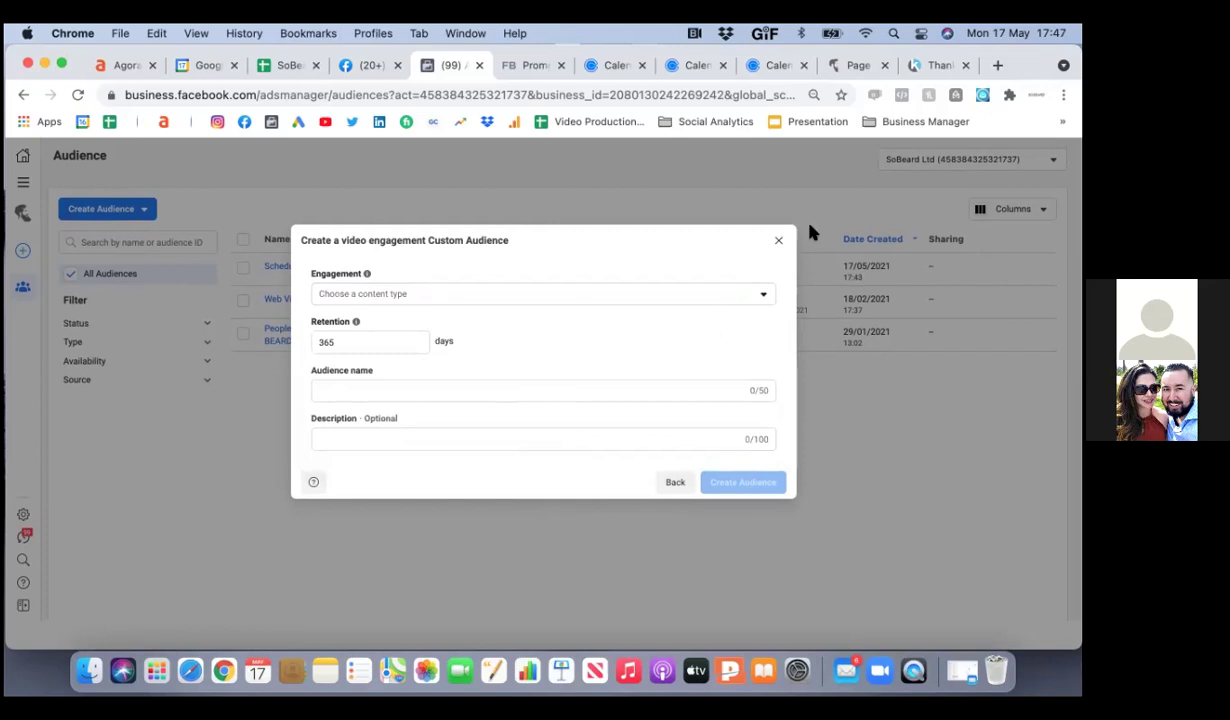
{"action": "left_click", "coordinate": [778, 240]}
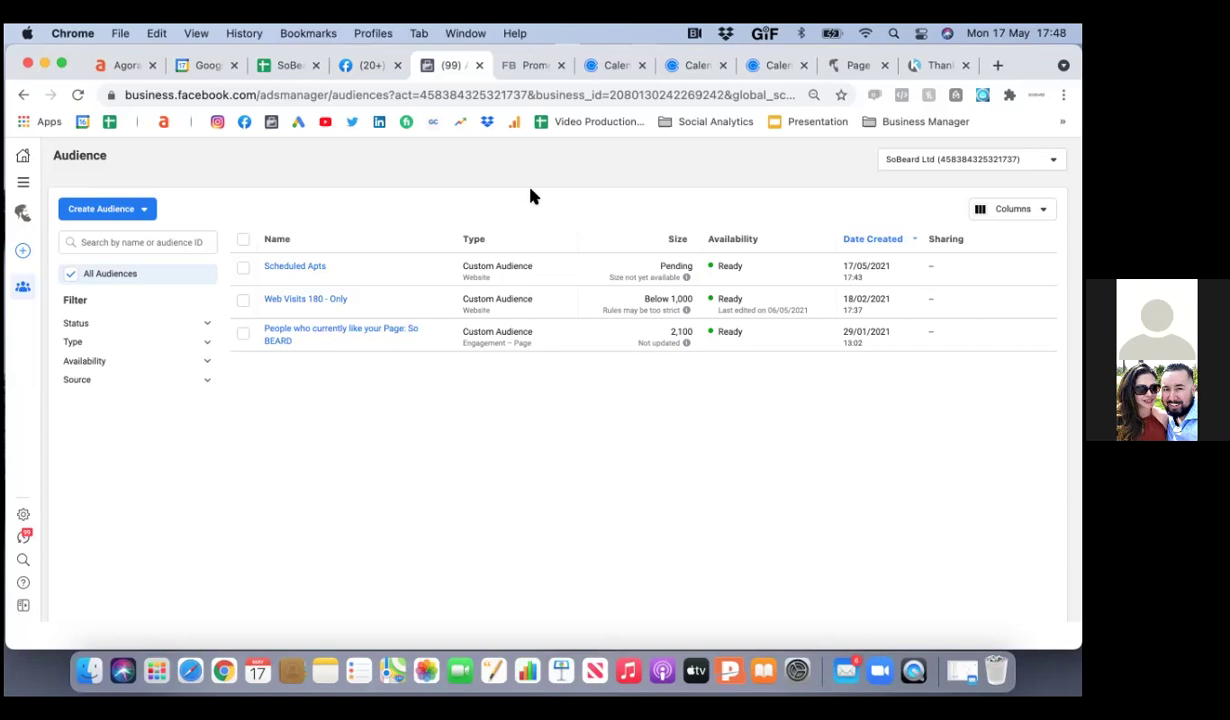
- Look through the Agorapulse Facebook audience report, including audience growth, engagement, users' activity, impressions and brand awareness
{"action": "left_click", "coordinate": [360, 66]}
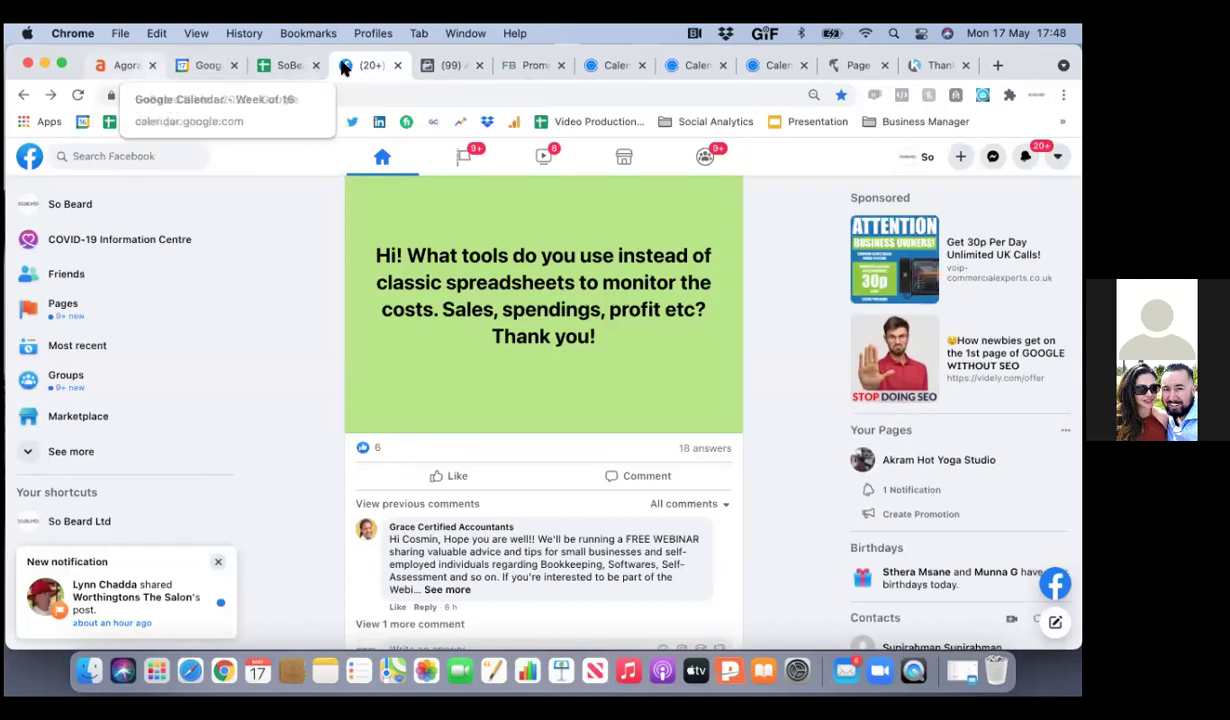
{"action": "left_click", "coordinate": [128, 70]}
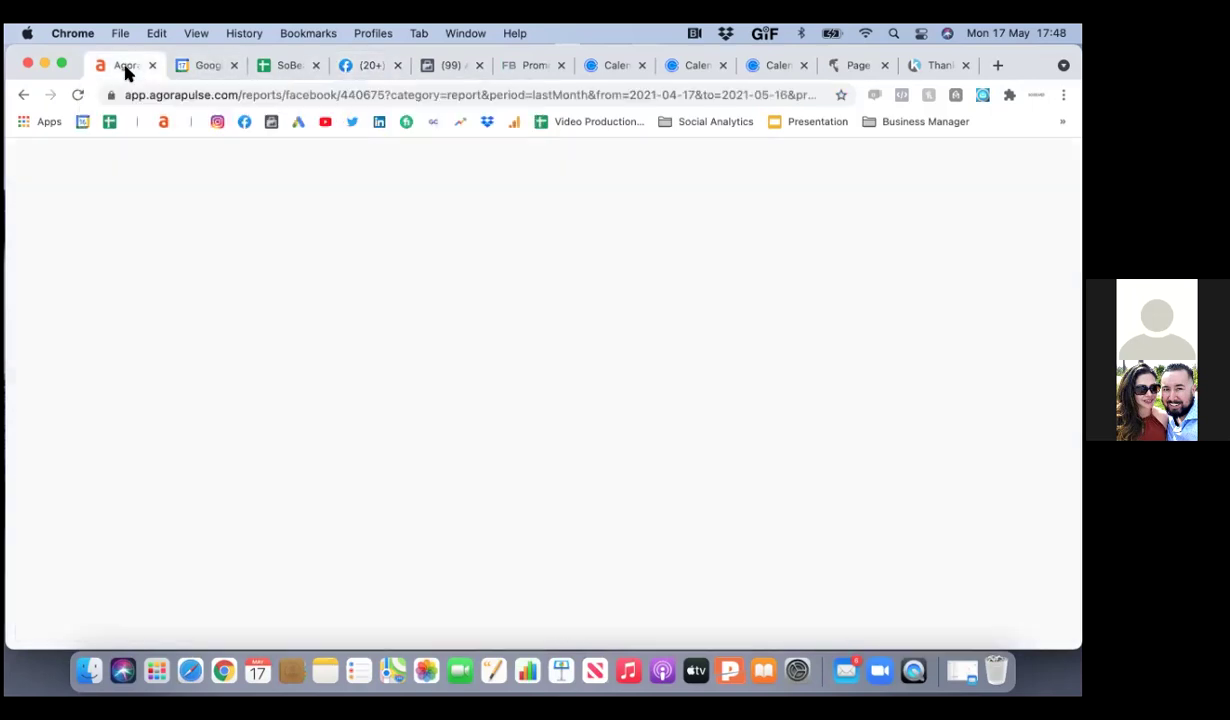
{"action": "scroll", "coordinate": [614, 387], "scroll_direction": "down", "scroll_amount": 1}
{"action": "scroll", "coordinate": [614, 387], "scroll_direction": "down", "scroll_amount": 10}
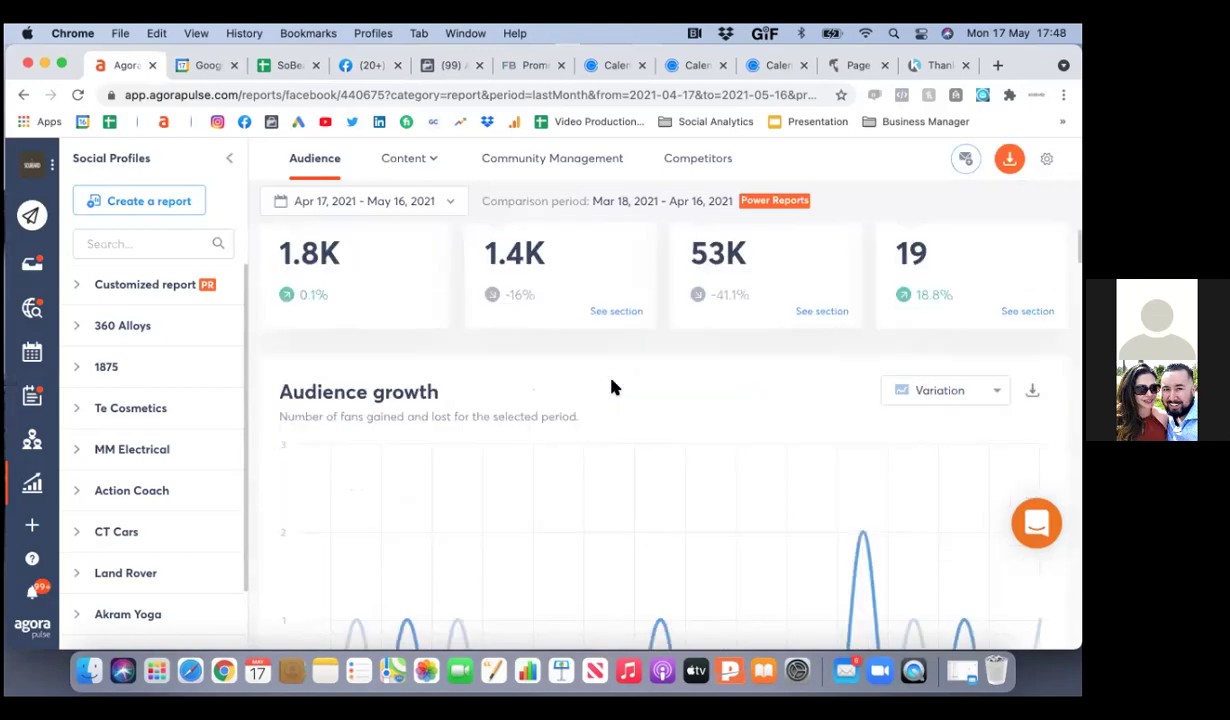
{"action": "scroll", "coordinate": [614, 387], "scroll_direction": "down", "scroll_amount": 8}
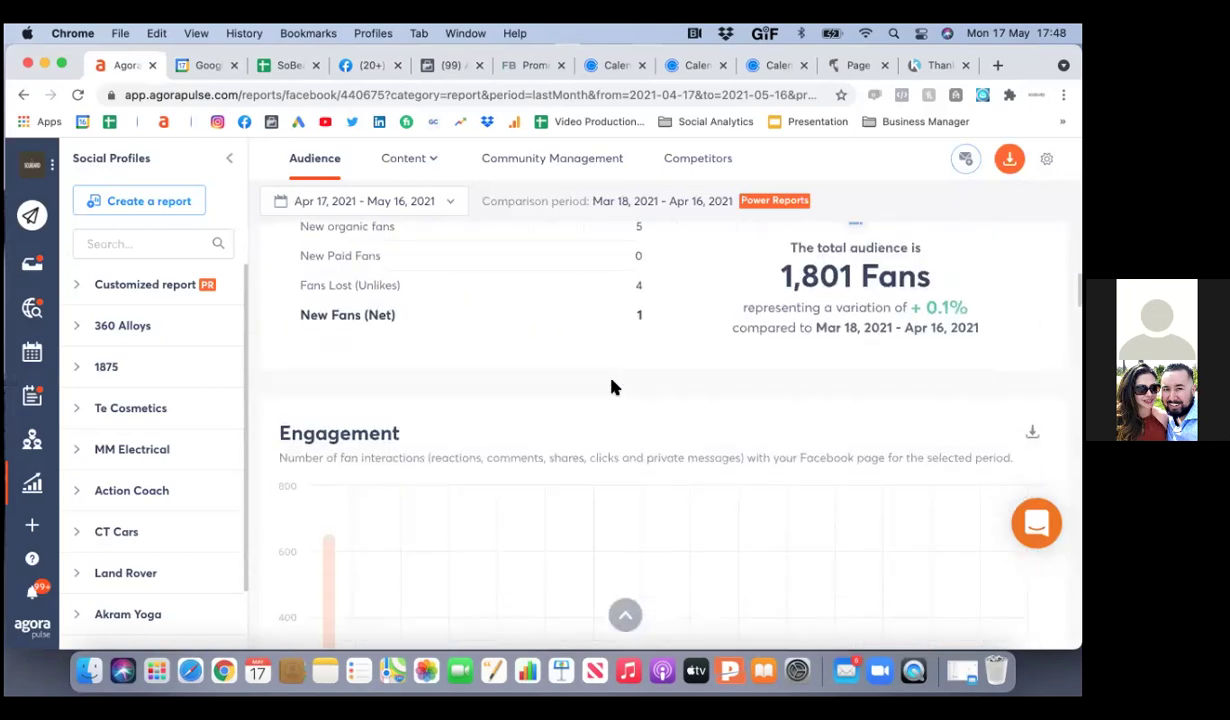
{"action": "scroll", "coordinate": [614, 387], "scroll_direction": "down", "scroll_amount": 10}
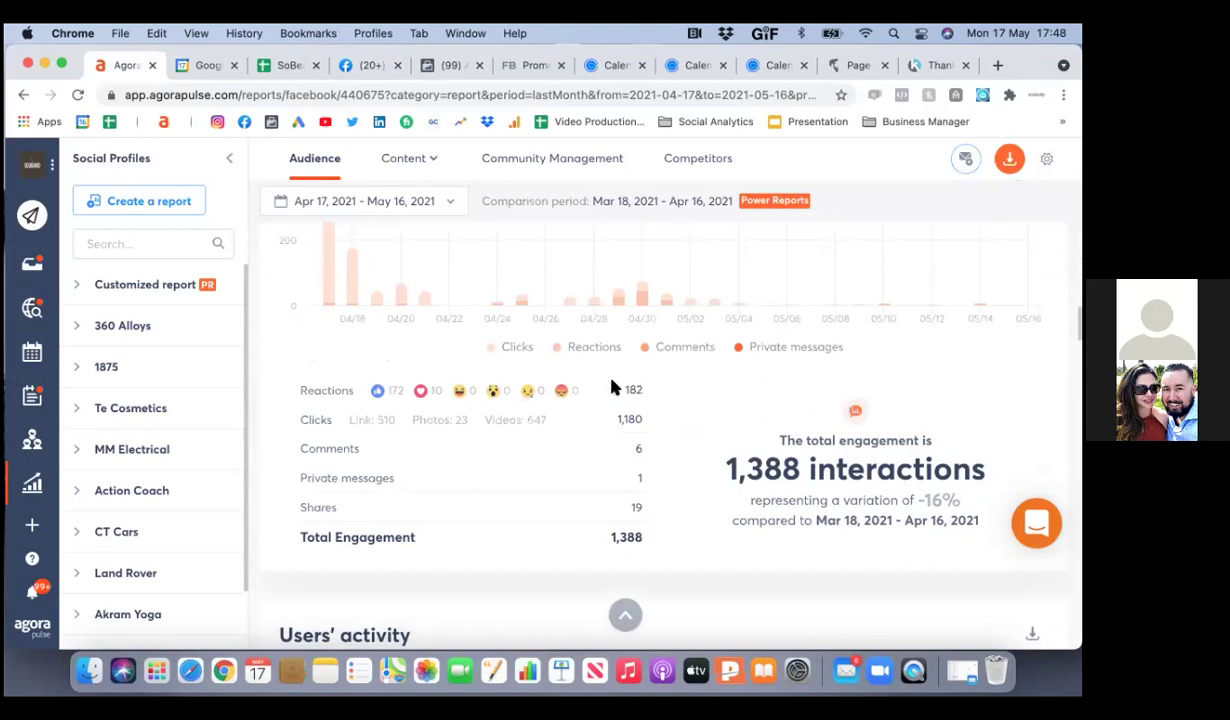
{"action": "scroll", "coordinate": [614, 387], "scroll_direction": "down", "scroll_amount": 10}
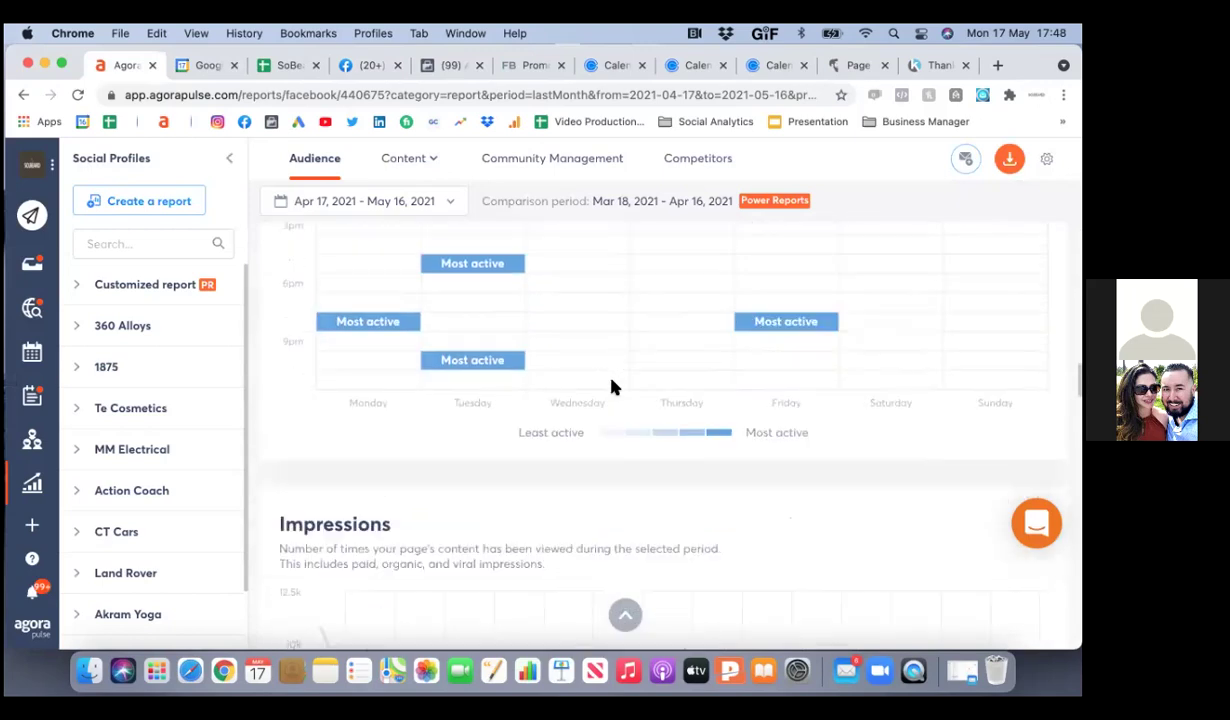
{"action": "scroll", "coordinate": [614, 387], "scroll_direction": "down", "scroll_amount": 2}
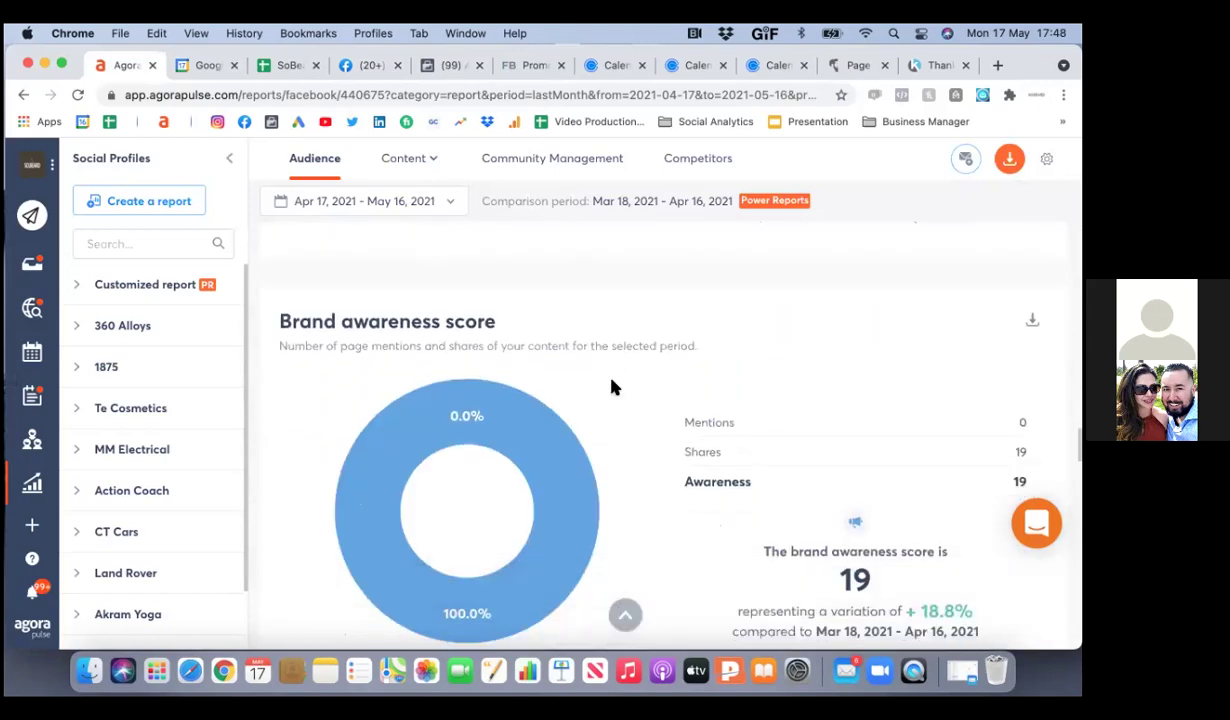
{"action": "scroll", "coordinate": [614, 387], "scroll_direction": "up", "scroll_amount": 8}
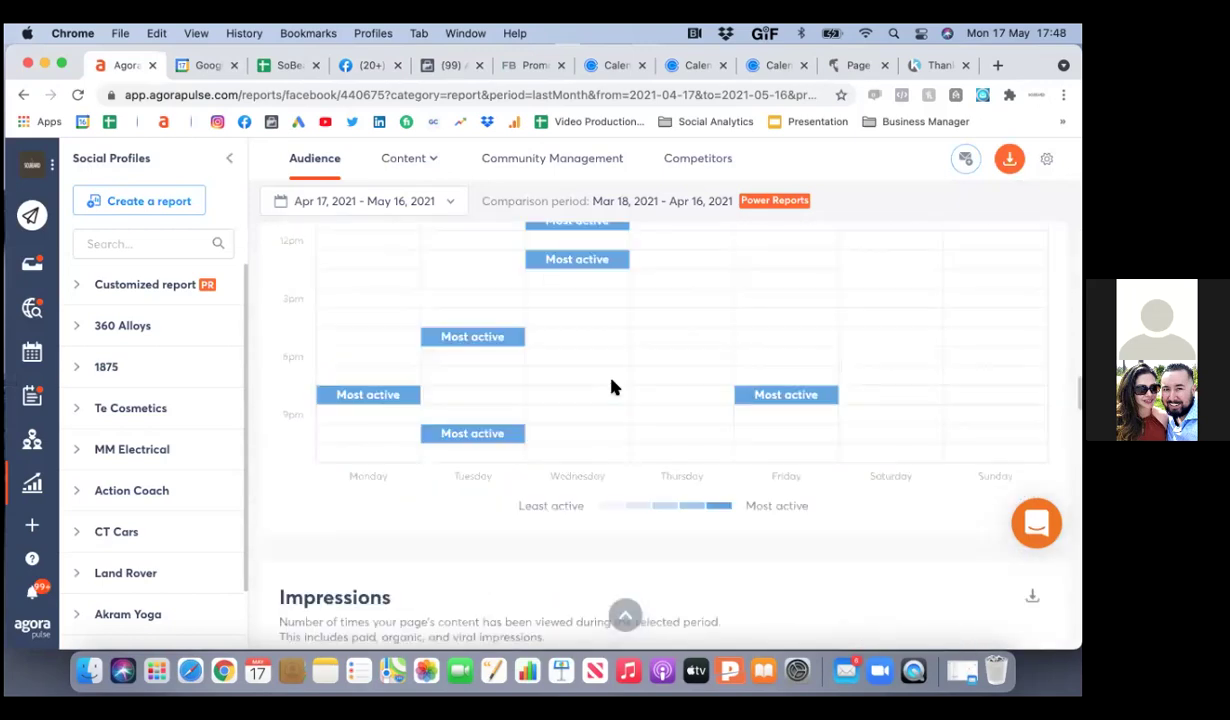
{"action": "left_click", "coordinate": [843, 66]}
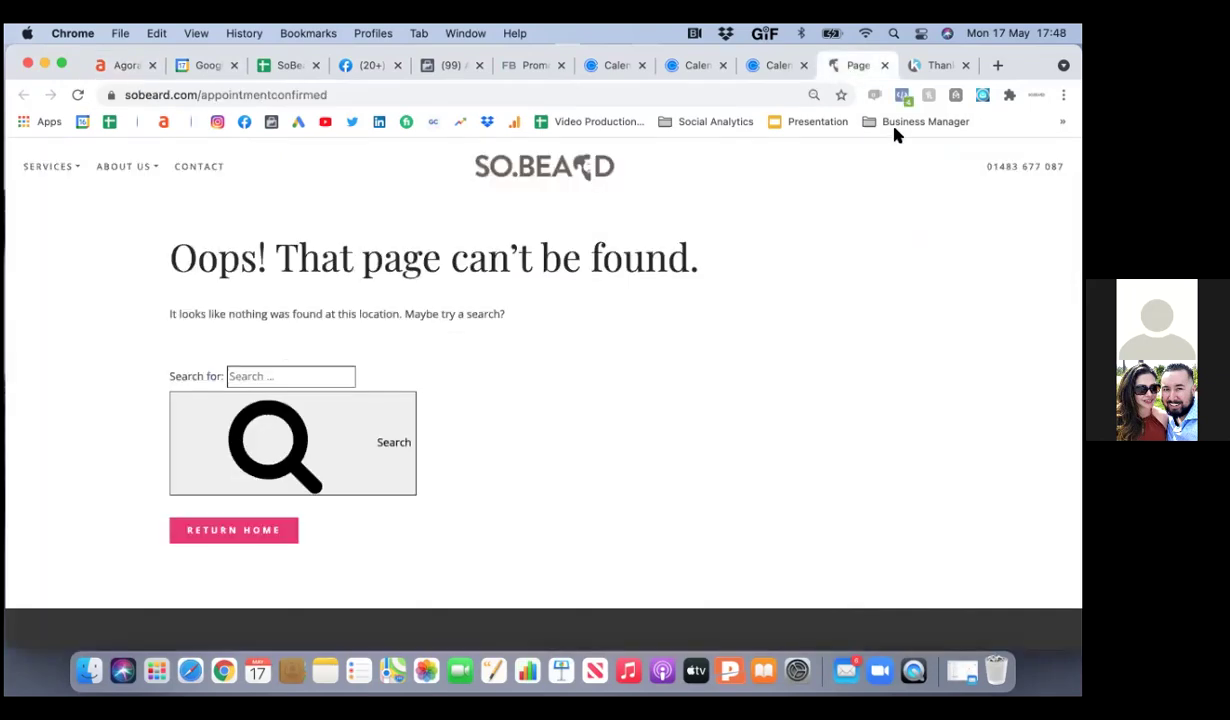
{"action": "left_click", "coordinate": [771, 74]}
{"action": "left_click", "coordinate": [678, 75]}
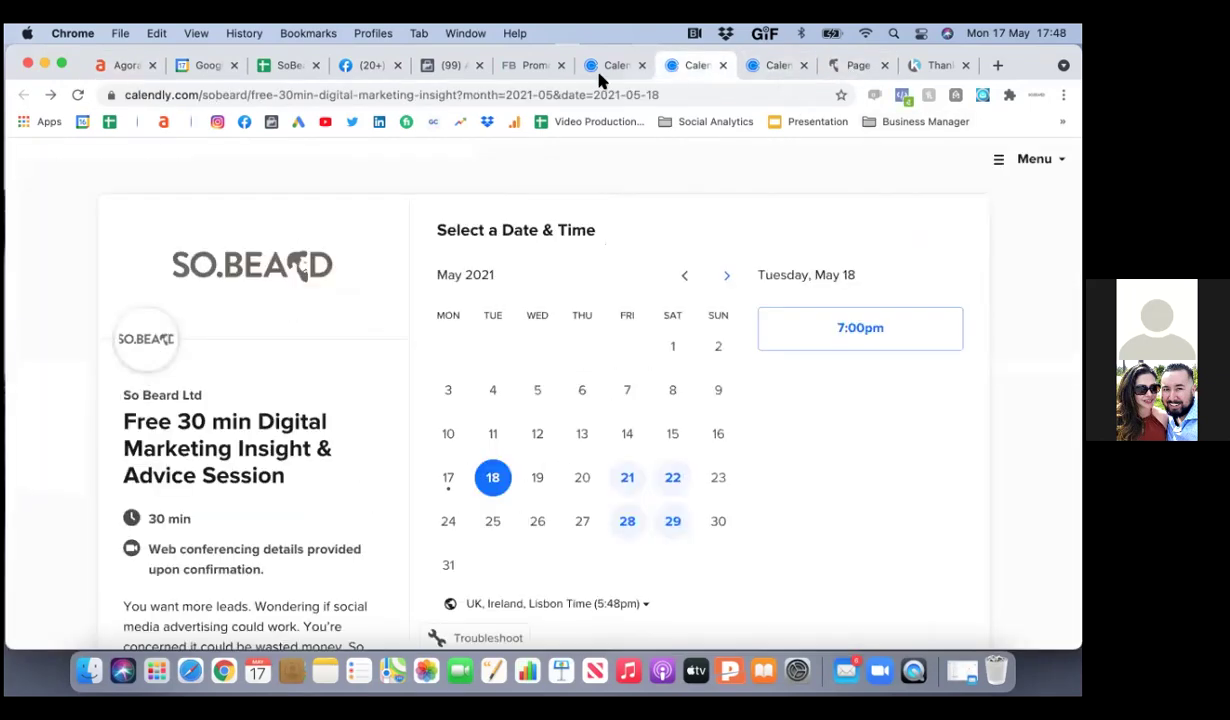
{"action": "left_click", "coordinate": [601, 72]}
{"action": "left_click", "coordinate": [505, 72]}
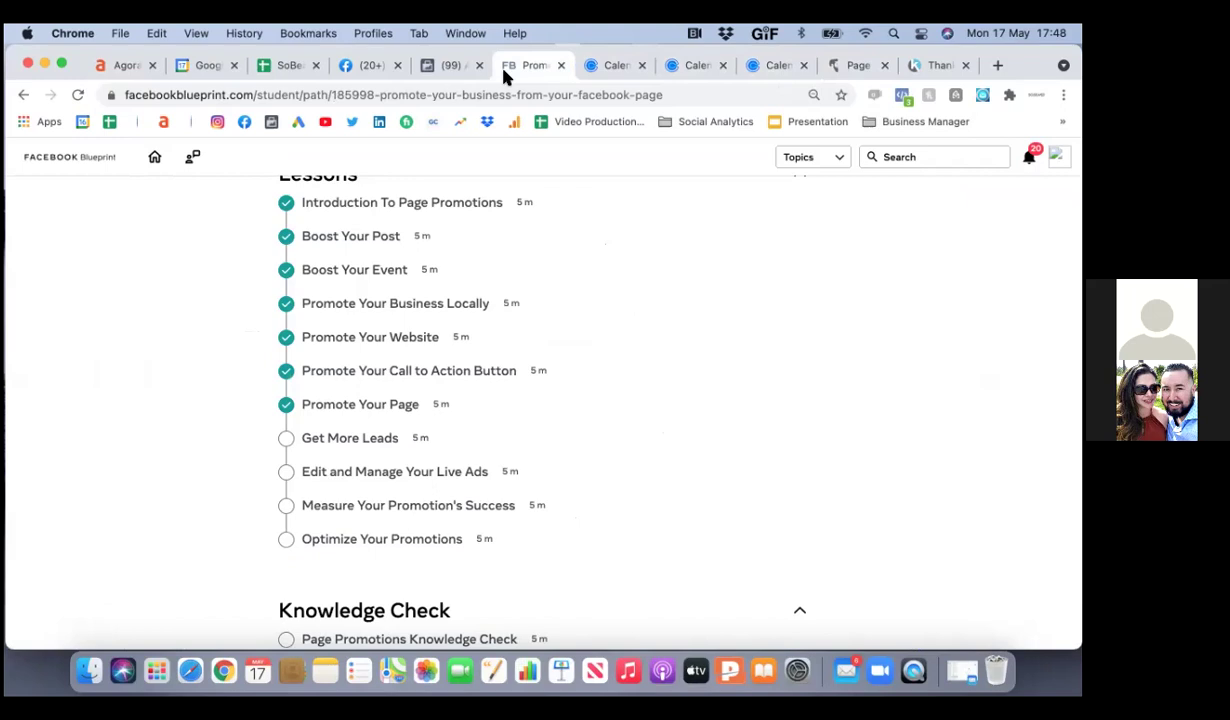
- Go back to the Facebook audience list and open the Web Visits 180 - Only audience for editing
{"action": "left_click", "coordinate": [435, 63]}
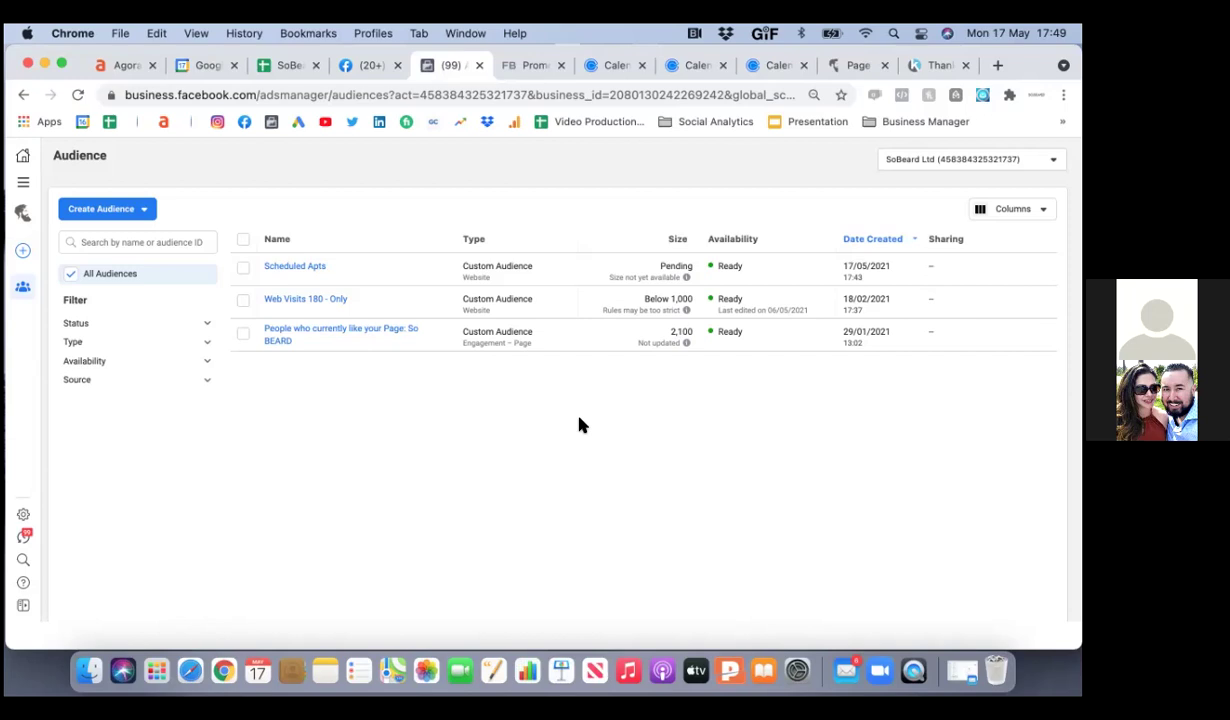
{"action": "left_click", "coordinate": [309, 300]}
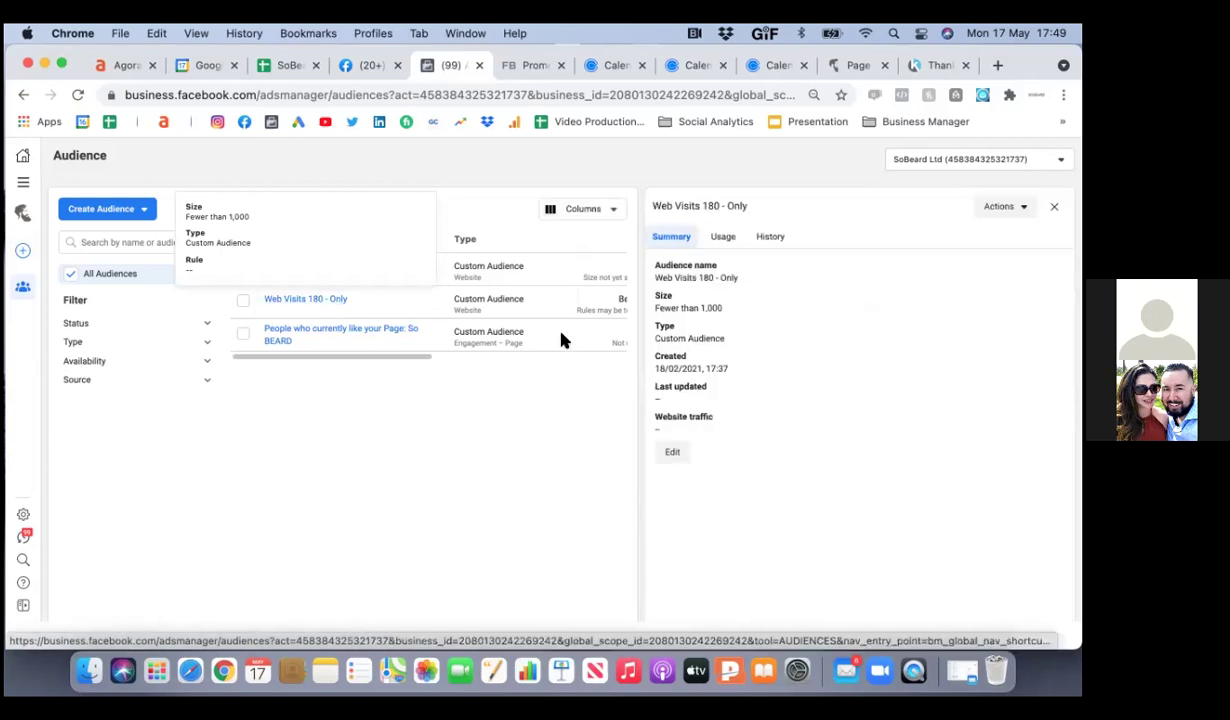
{"action": "left_click", "coordinate": [677, 454]}
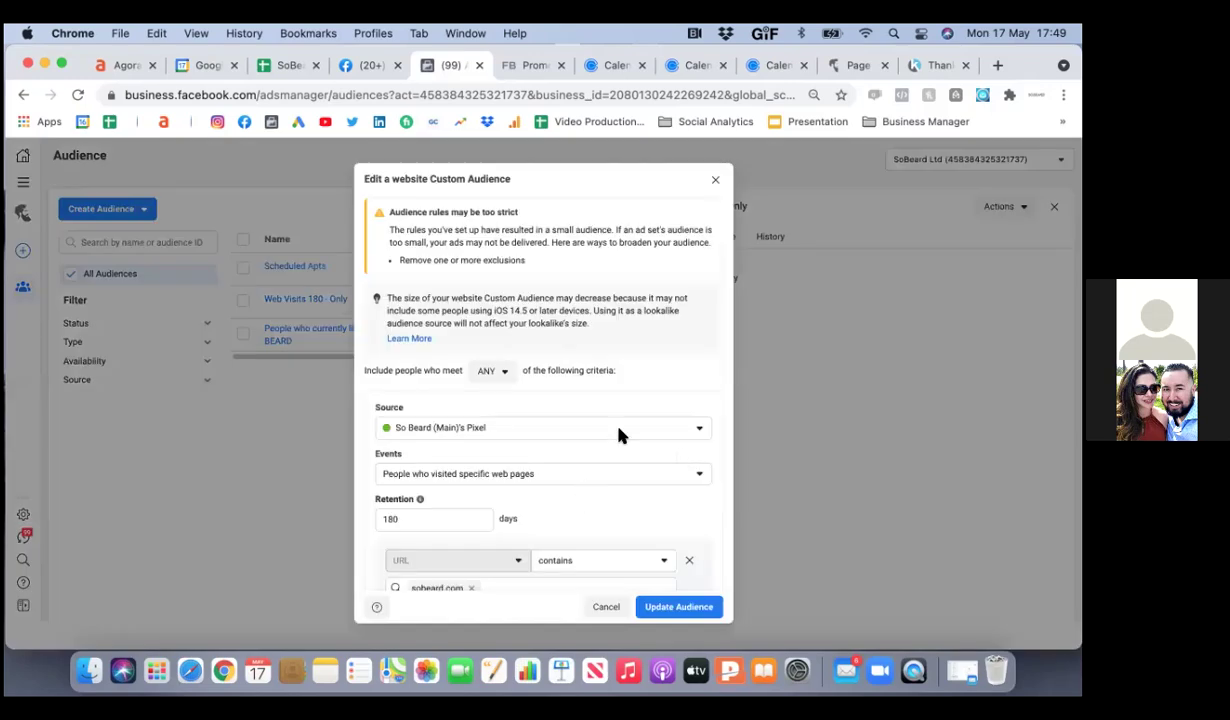
- Examine the include and exclude criteria of the Web Visits 180 - Only audience, including its sources, events, retention and URLs
{"action": "scroll", "coordinate": [630, 338], "scroll_direction": "down", "scroll_amount": 4}
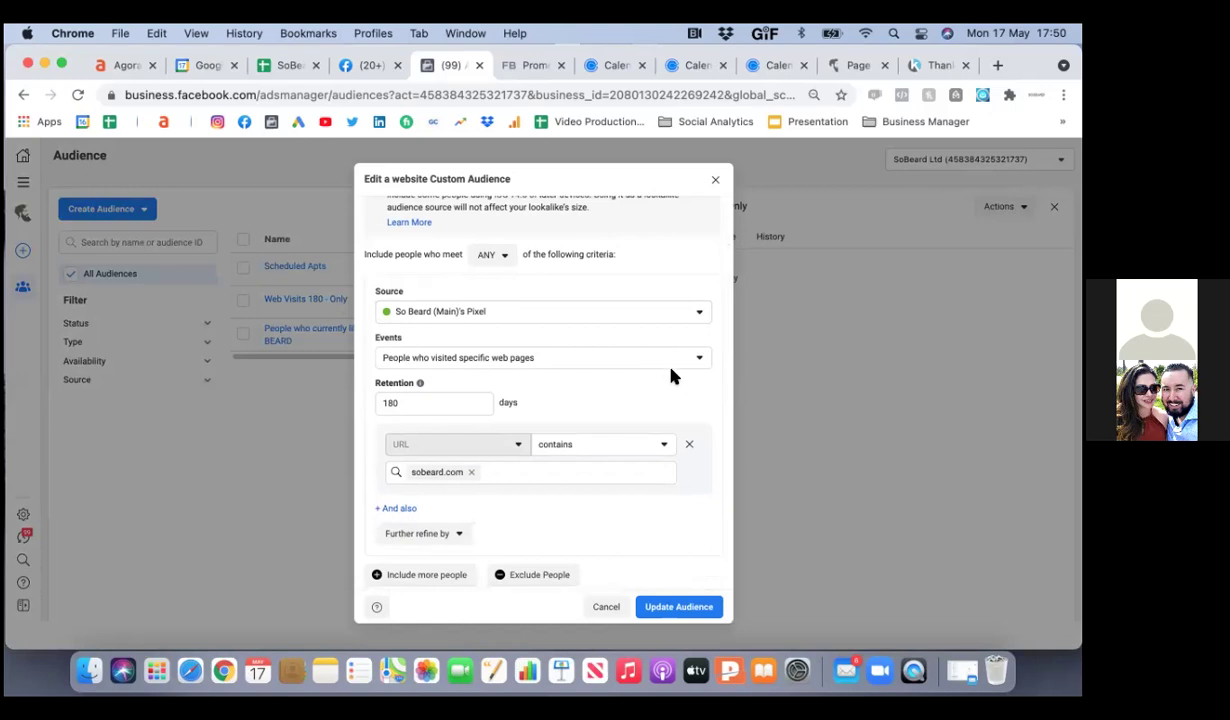
{"action": "scroll", "coordinate": [671, 376], "scroll_direction": "down", "scroll_amount": 1}
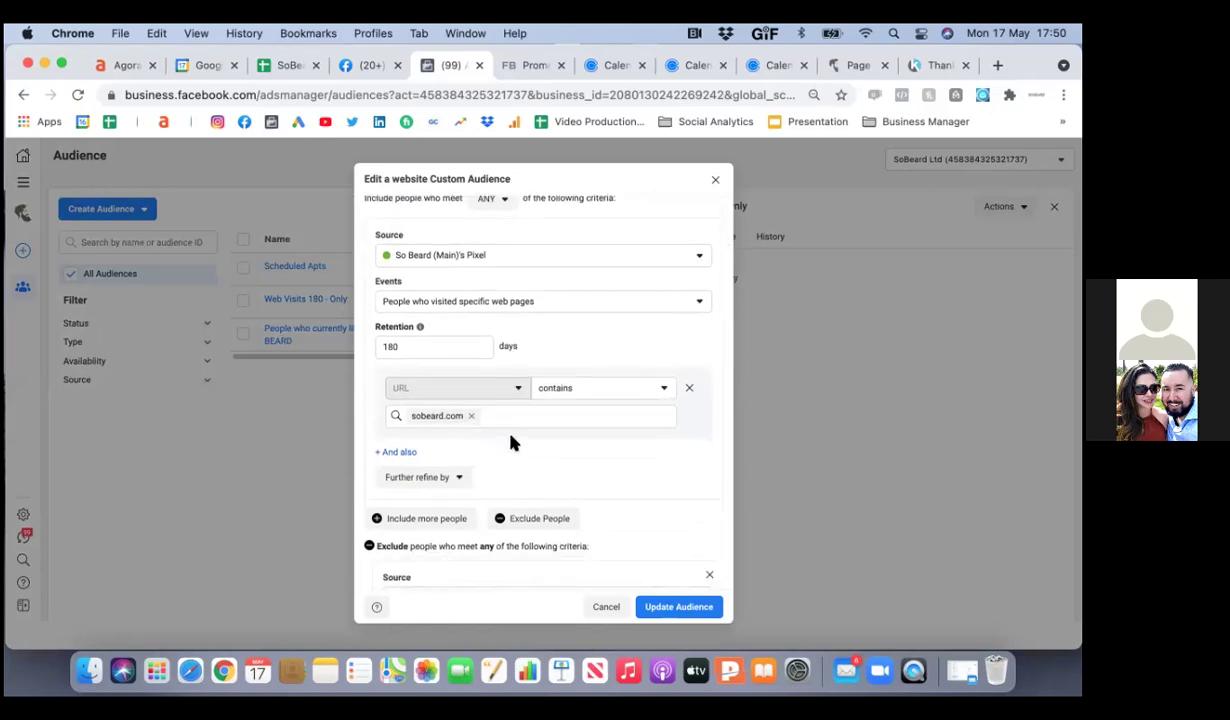
{"action": "scroll", "coordinate": [510, 440], "scroll_direction": "down", "scroll_amount": 8}
{"action": "scroll", "coordinate": [511, 439], "scroll_direction": "down", "scroll_amount": 1}
{"action": "scroll", "coordinate": [511, 440], "scroll_direction": "up", "scroll_amount": 1}
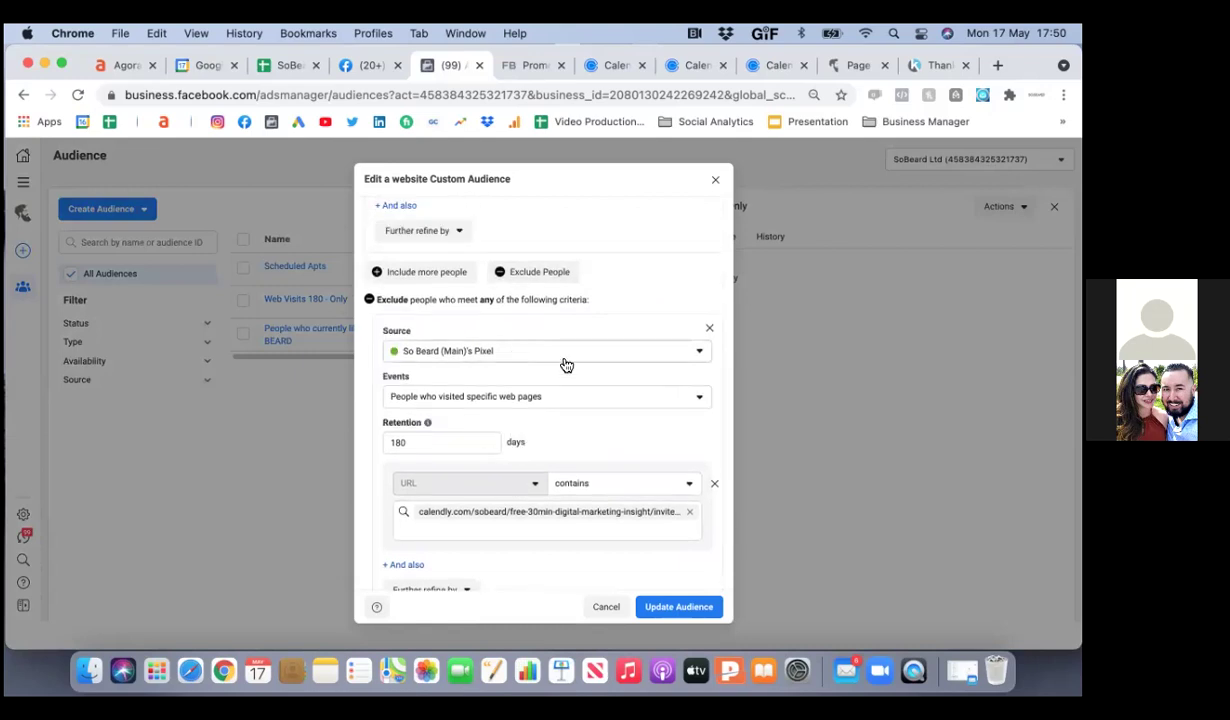
{"action": "scroll", "coordinate": [564, 363], "scroll_direction": "down", "scroll_amount": 3}
{"action": "scroll", "coordinate": [564, 363], "scroll_direction": "up", "scroll_amount": 9}
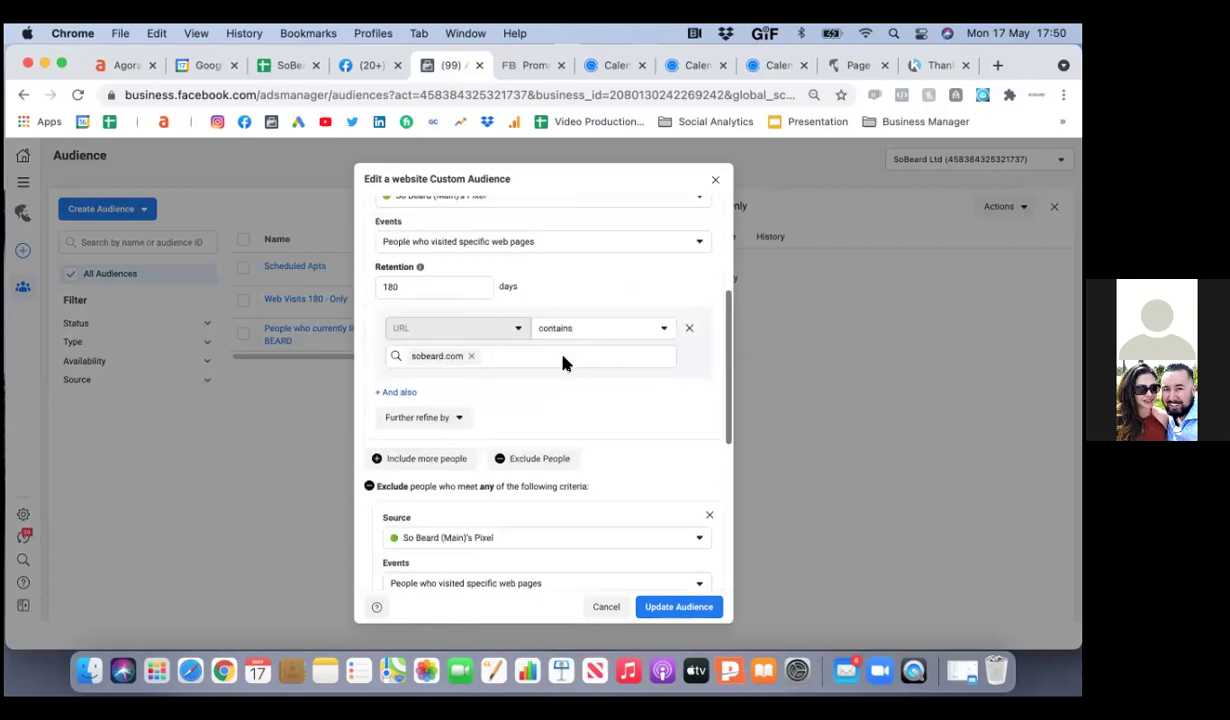
{"action": "scroll", "coordinate": [563, 362], "scroll_direction": "down", "scroll_amount": 8}
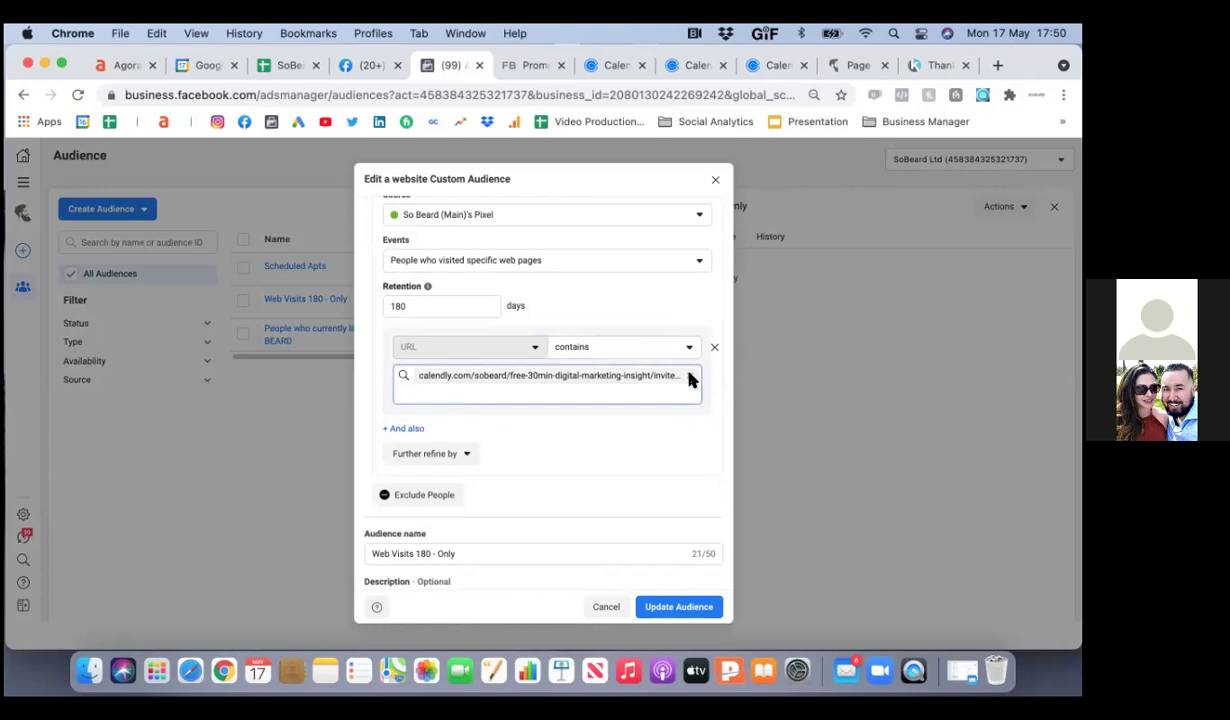
- Remove the Calendly URL from the exclusion rule and copy the address of the sobeard.com/appointmentconfirmed page
{"action": "left_click", "coordinate": [688, 375]}
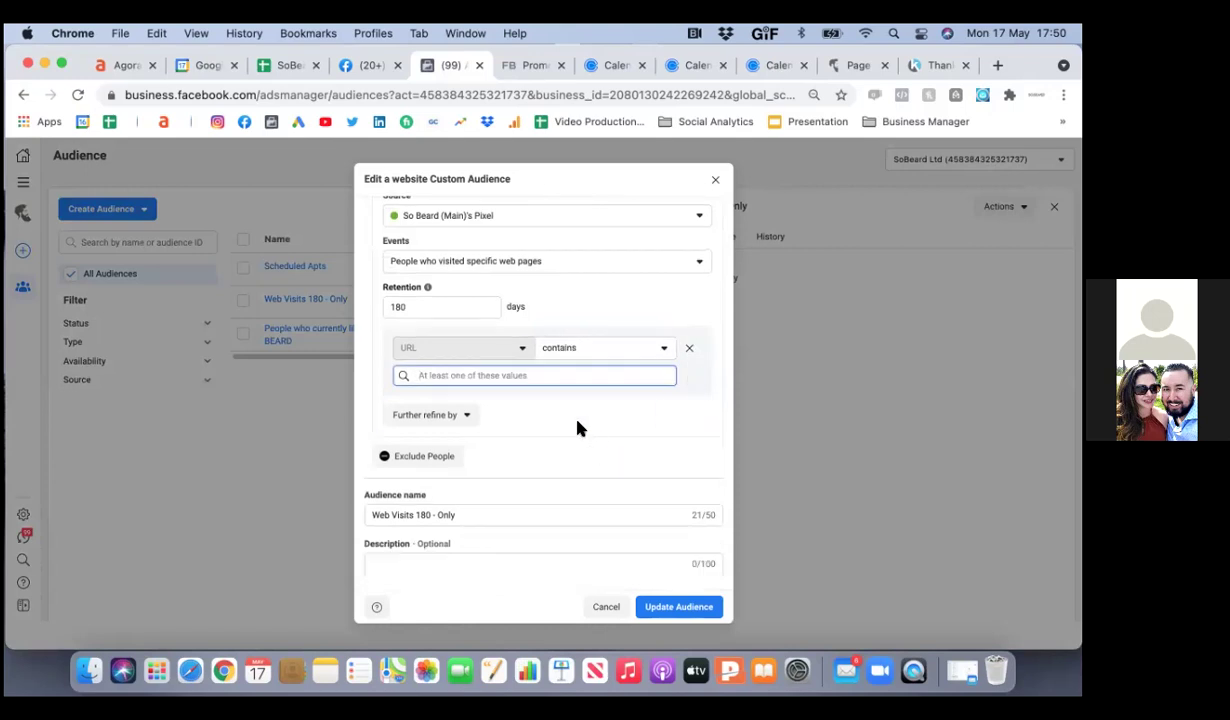
{"action": "left_click", "coordinate": [848, 65]}
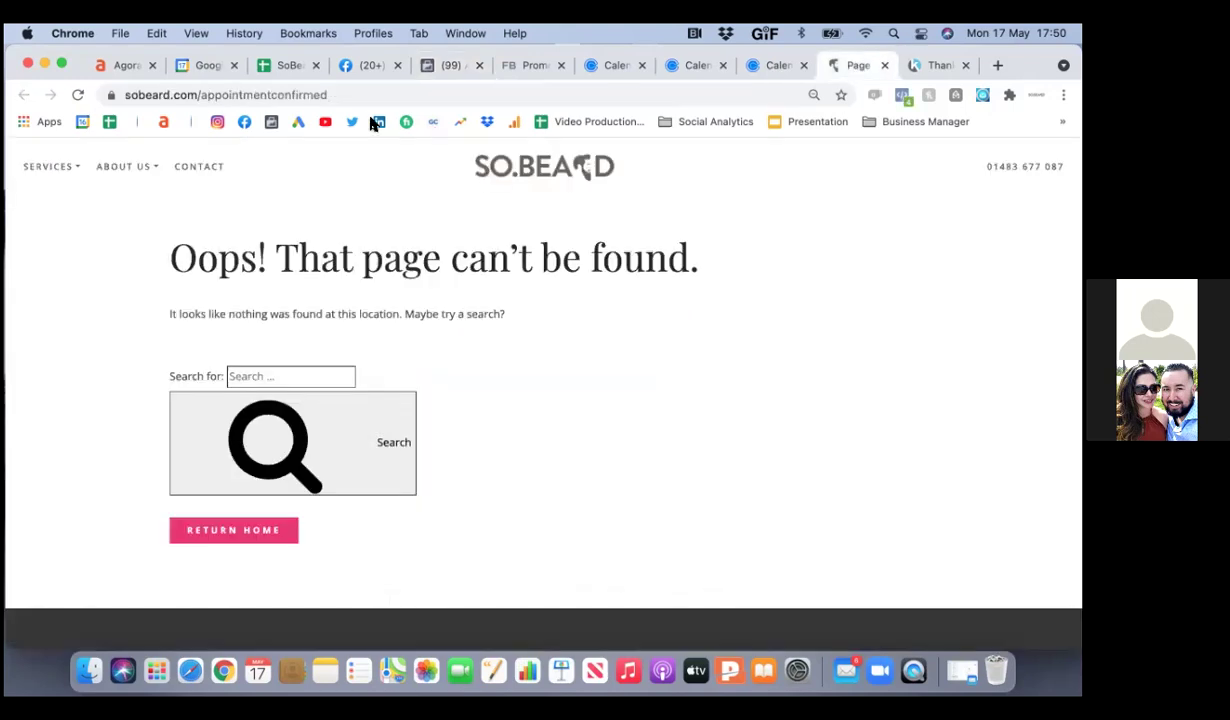
{"action": "left_click_drag", "start_coordinate": [126, 92], "coordinate": [407, 94]}
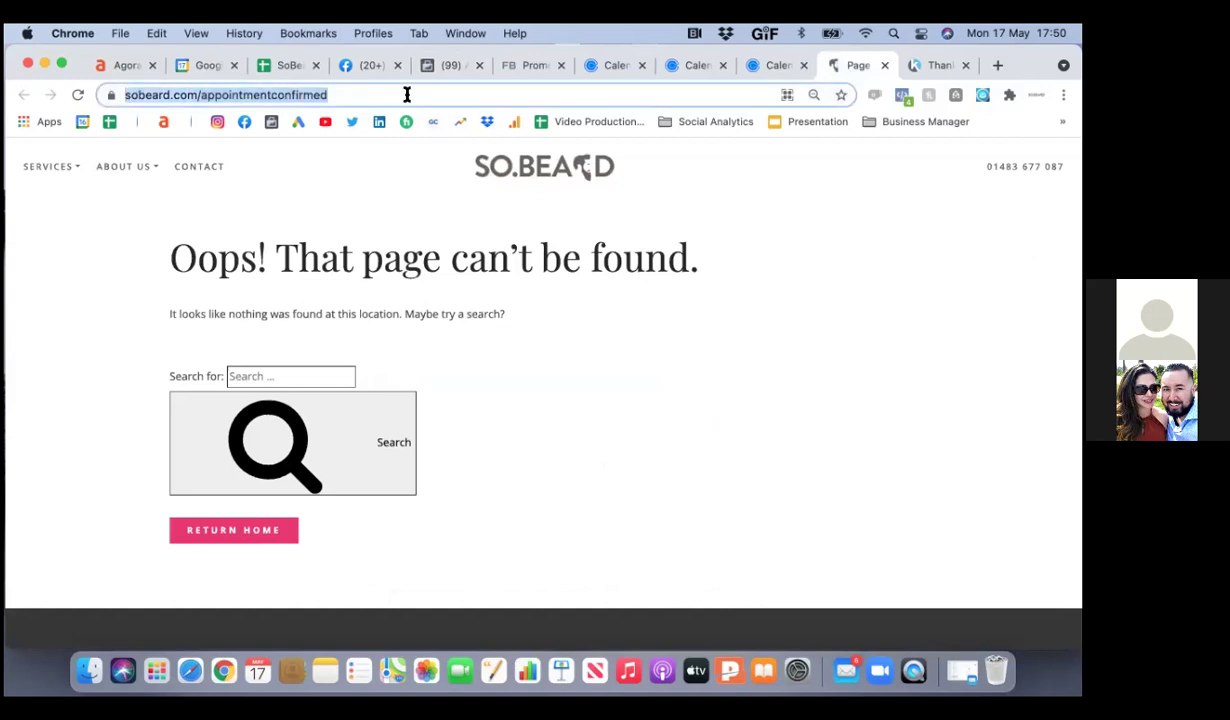
{"action": "key", "text": "super+c"}
{"action": "left_click", "coordinate": [841, 312]}
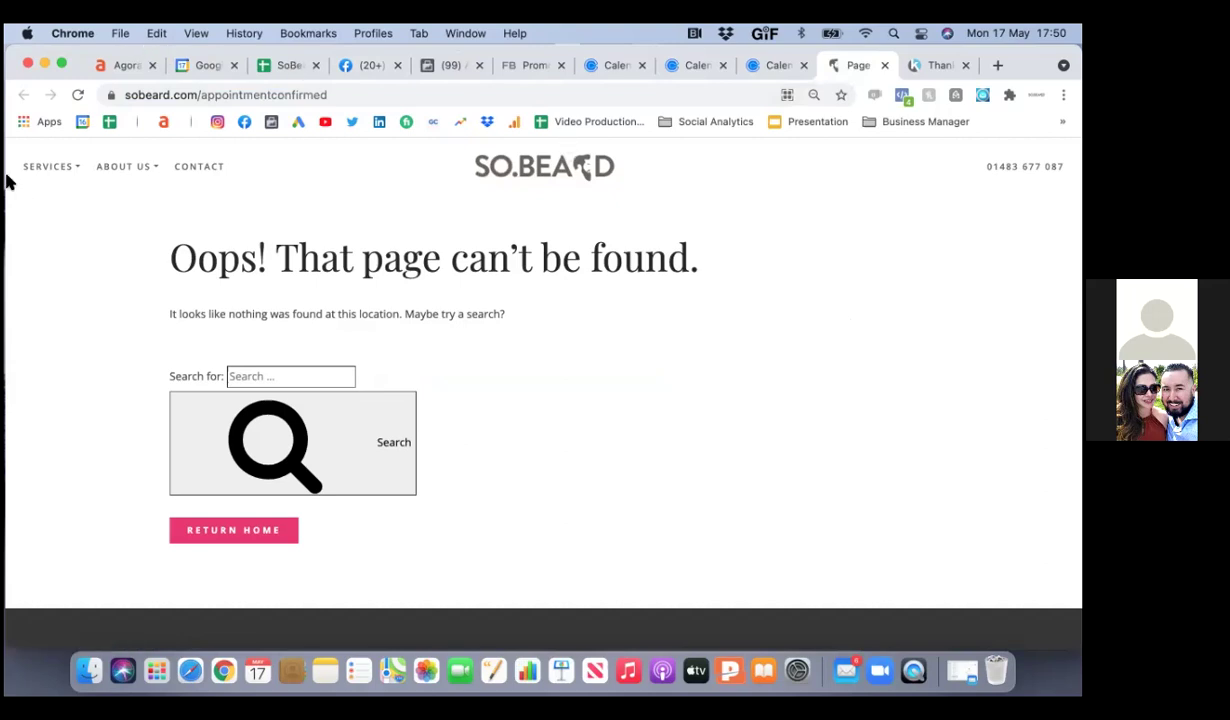
{"action": "left_click", "coordinate": [445, 65]}
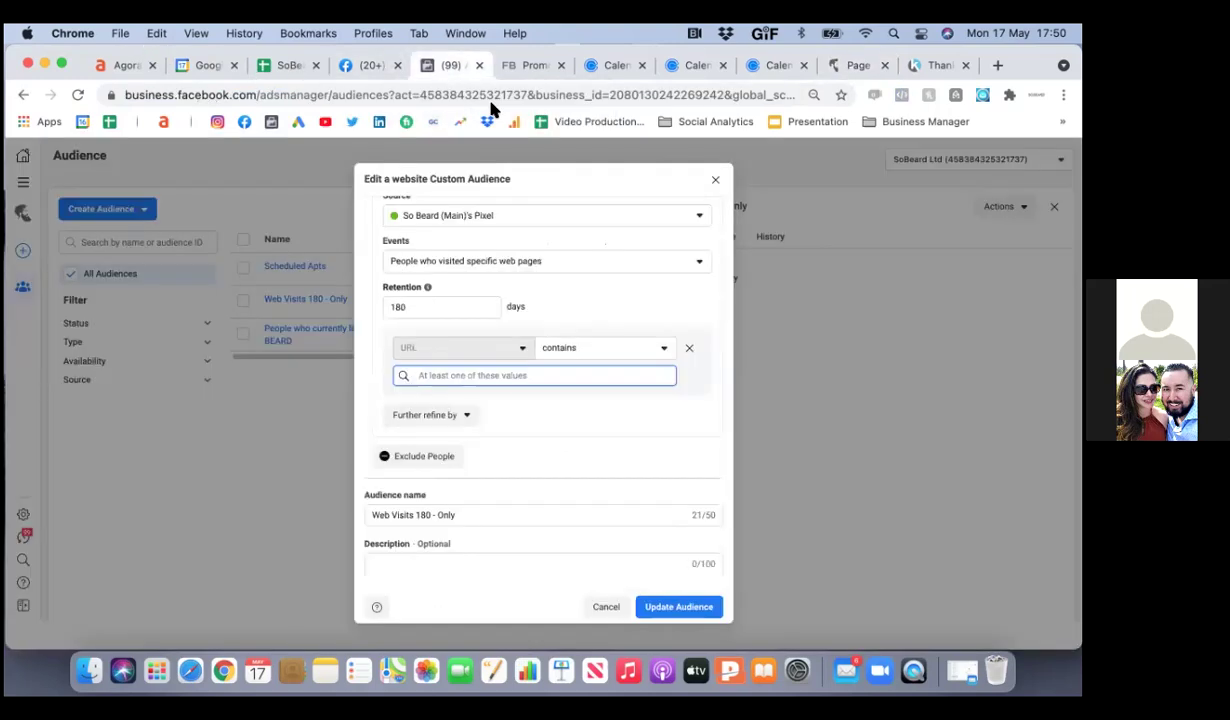
{"action": "key", "text": "super+v"}
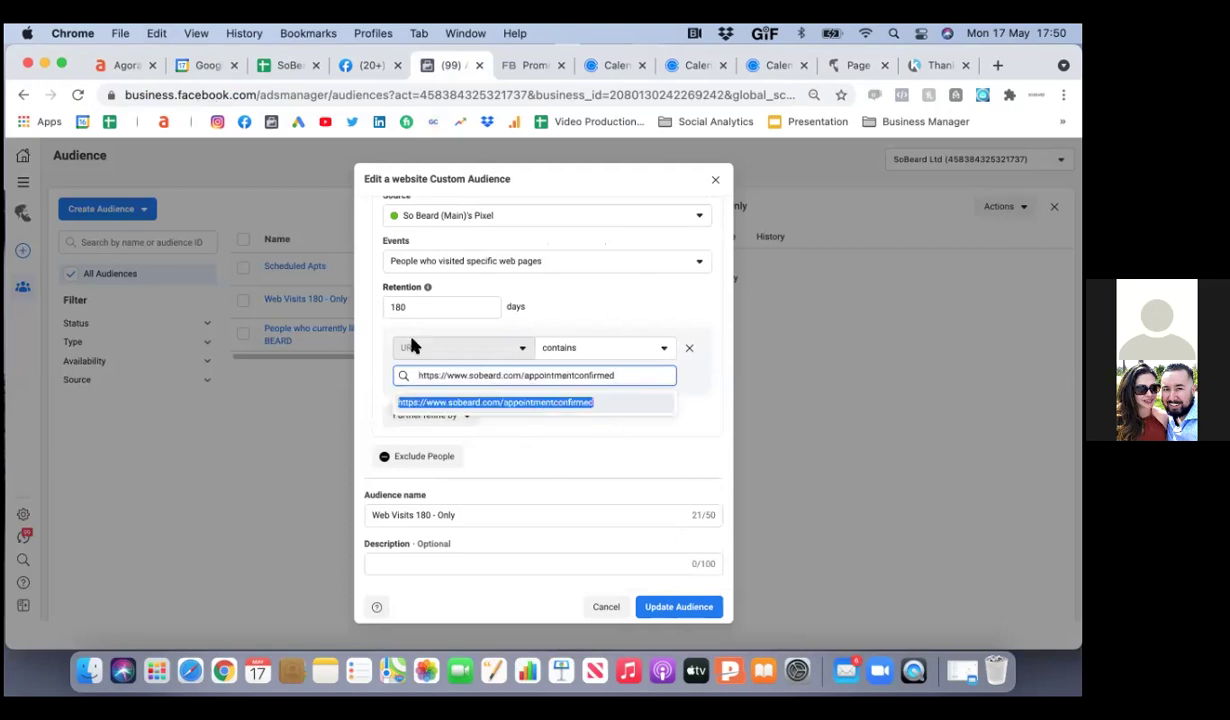
{"action": "triple_click", "coordinate": [470, 374]}
{"action": "left_click", "coordinate": [470, 374]}
{"action": "left_click_drag", "start_coordinate": [470, 374], "coordinate": [404, 376]}
{"action": "key", "text": "BackSpace"}
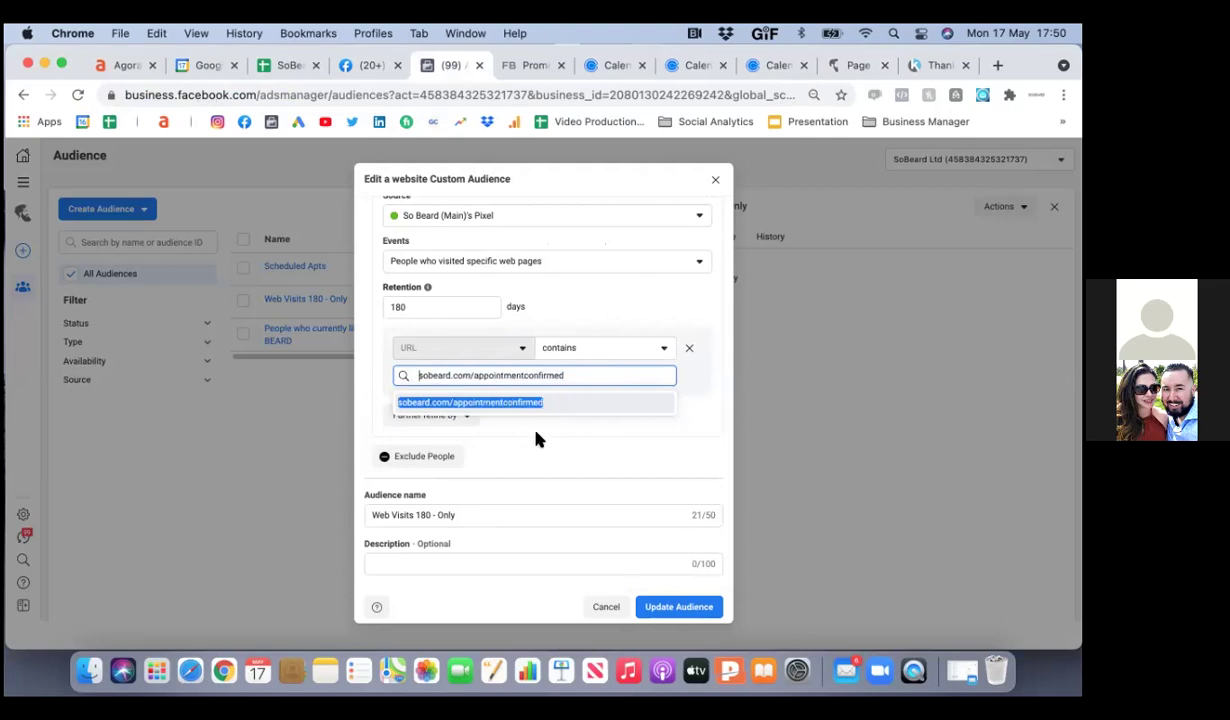
{"action": "key", "text": "Return"}
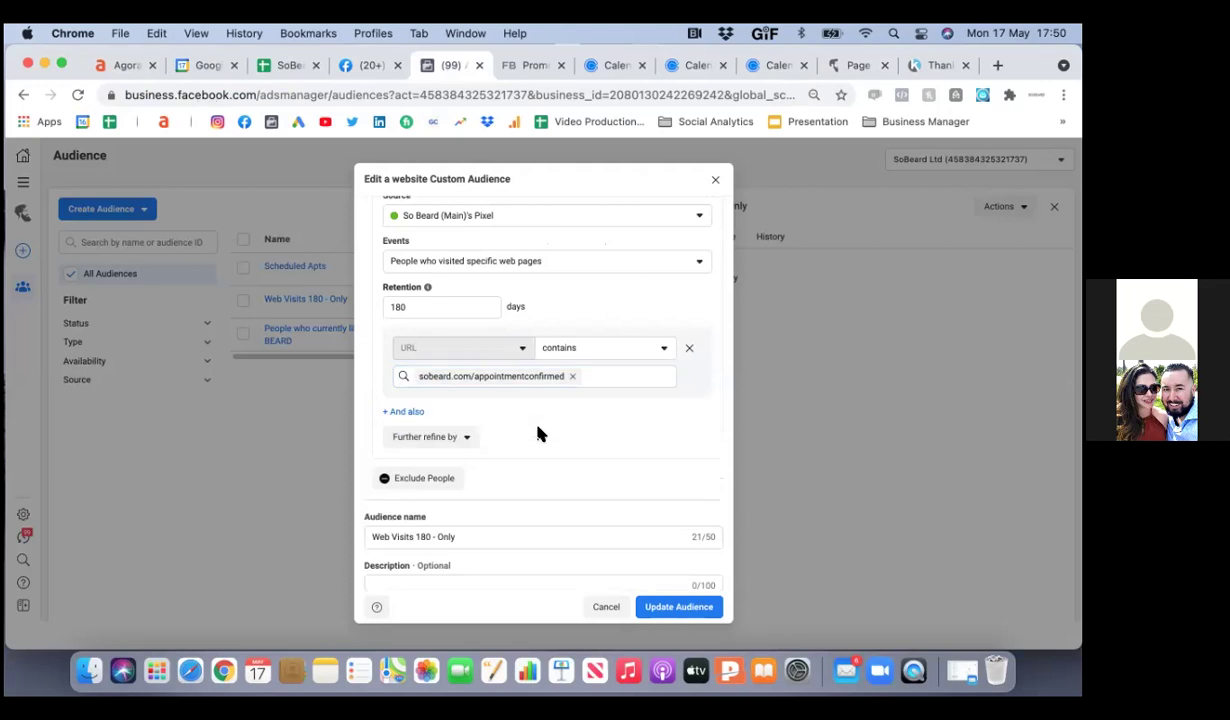
- Check the inclusion and exclusion rules of Web Visits 180 - Only once more and save the audience update
{"action": "scroll", "coordinate": [591, 443], "scroll_direction": "down", "scroll_amount": 2}
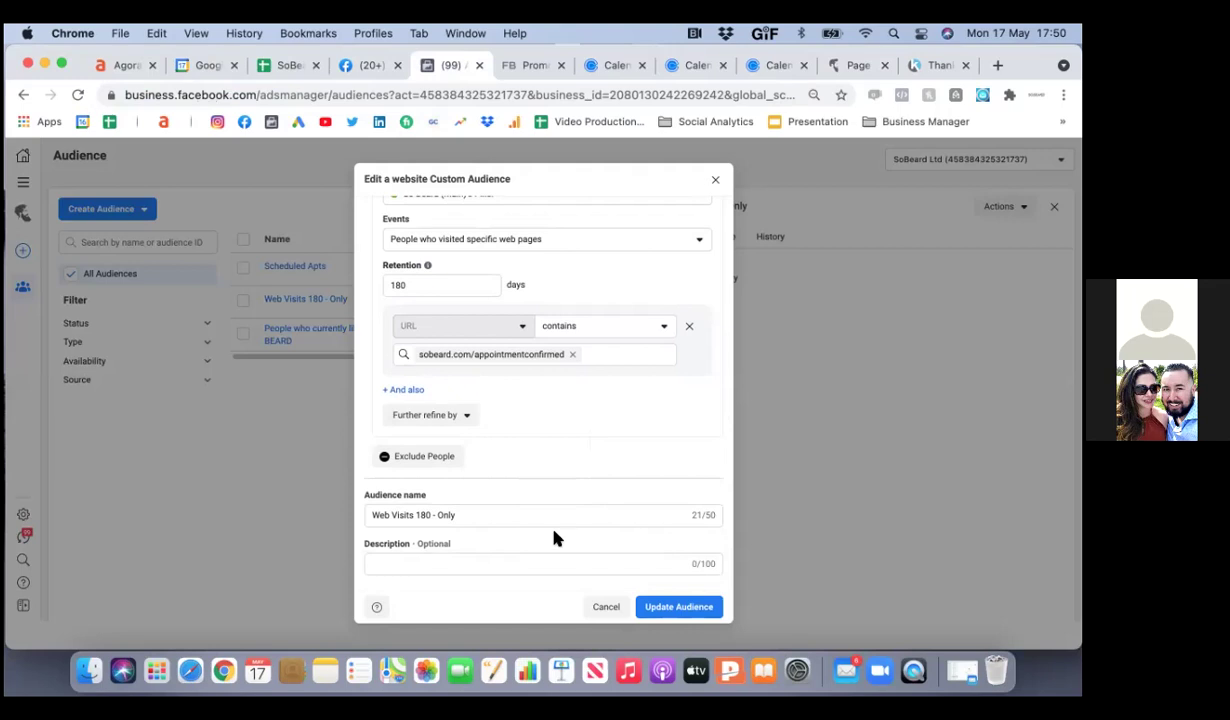
{"action": "scroll", "coordinate": [553, 539], "scroll_direction": "up", "scroll_amount": 10}
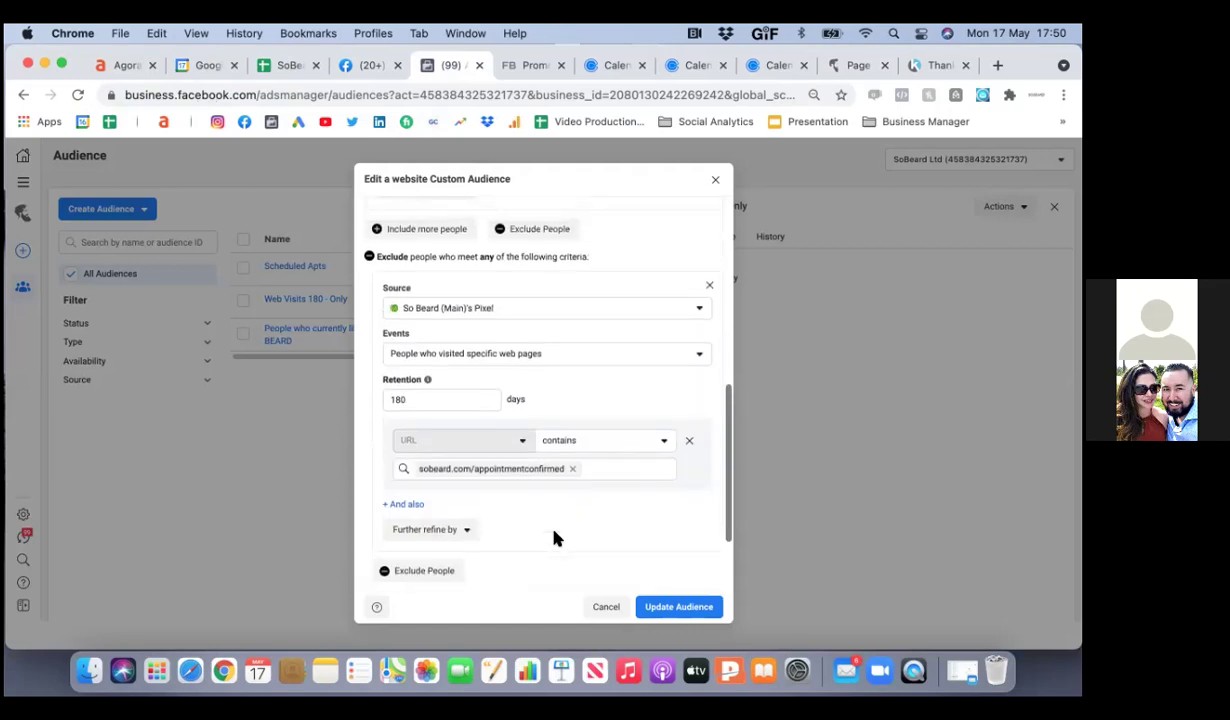
{"action": "scroll", "coordinate": [564, 525], "scroll_direction": "up", "scroll_amount": 3}
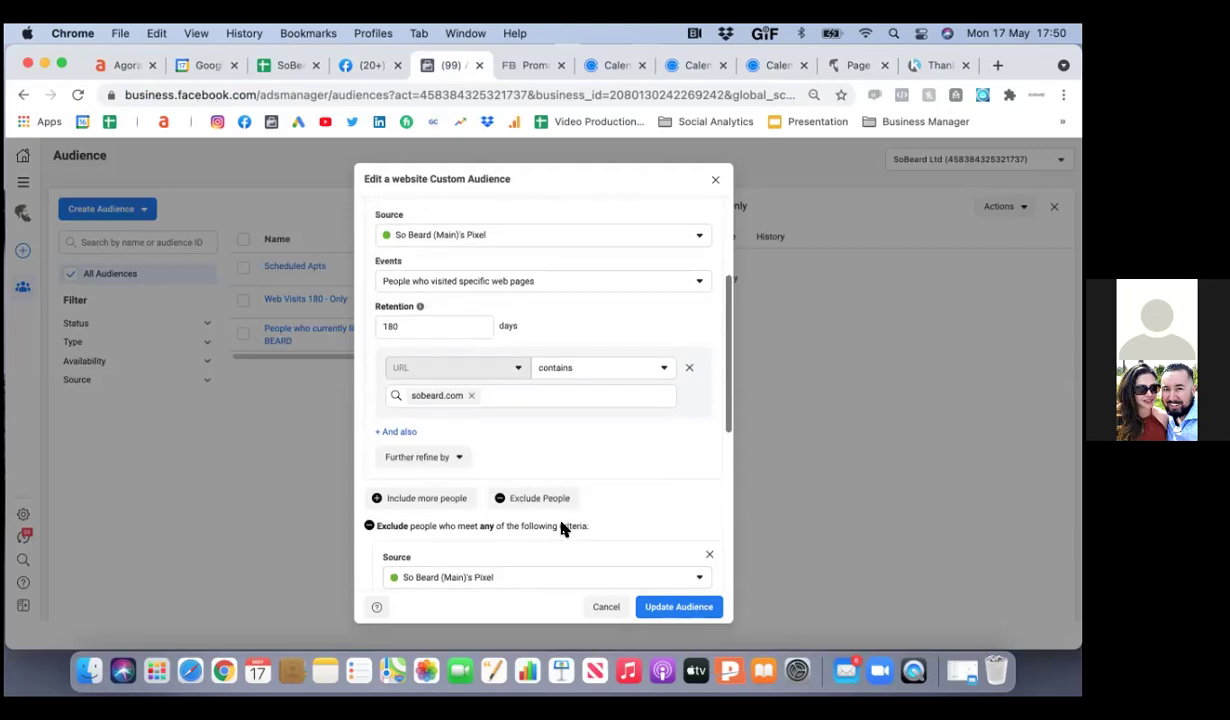
{"action": "scroll", "coordinate": [564, 525], "scroll_direction": "up", "scroll_amount": 2}
{"action": "scroll", "coordinate": [564, 525], "scroll_direction": "down", "scroll_amount": 7}
{"action": "scroll", "coordinate": [560, 528], "scroll_direction": "down", "scroll_amount": 5}
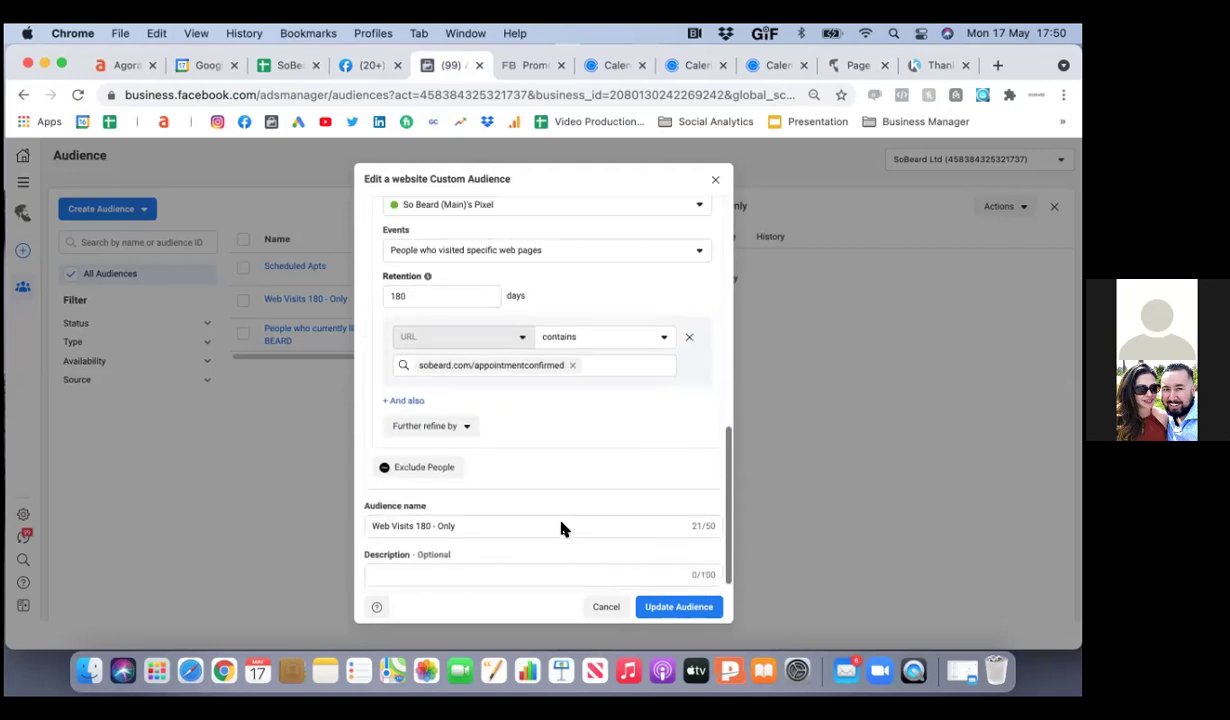
{"action": "left_click", "coordinate": [686, 614]}
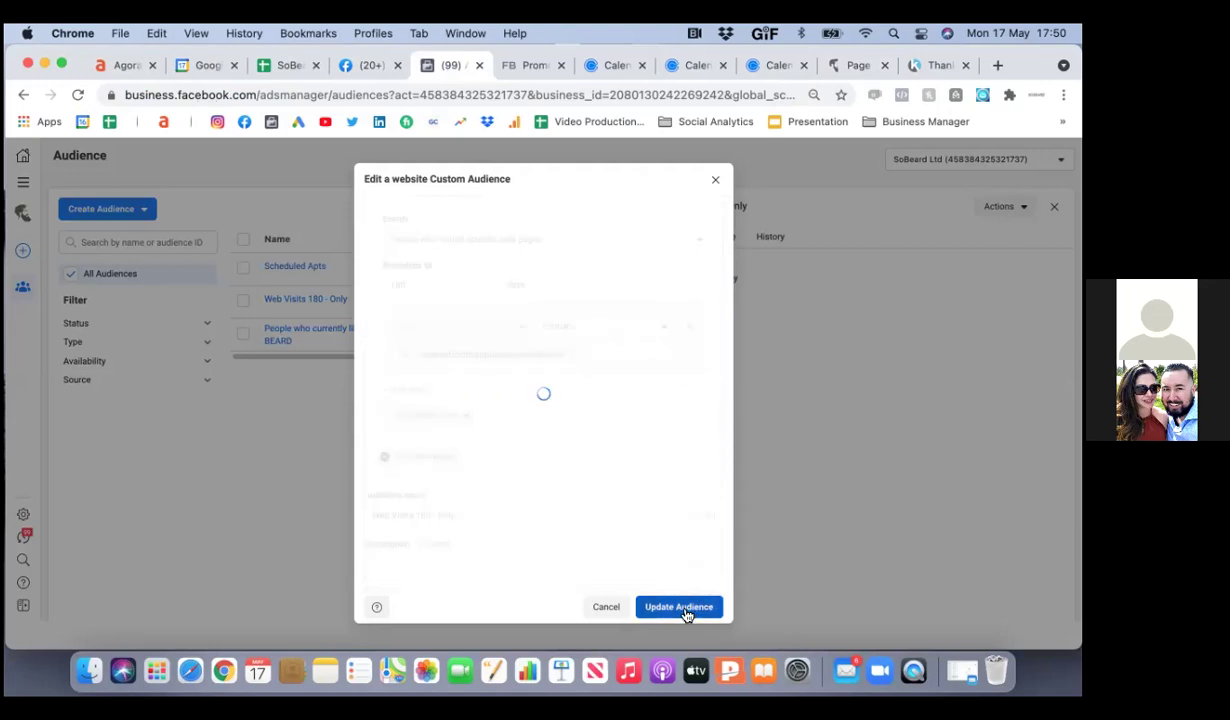
- Dismiss the finished audience update dialog and close the Web Visits 180 - Only details
{"action": "left_click", "coordinate": [700, 555]}
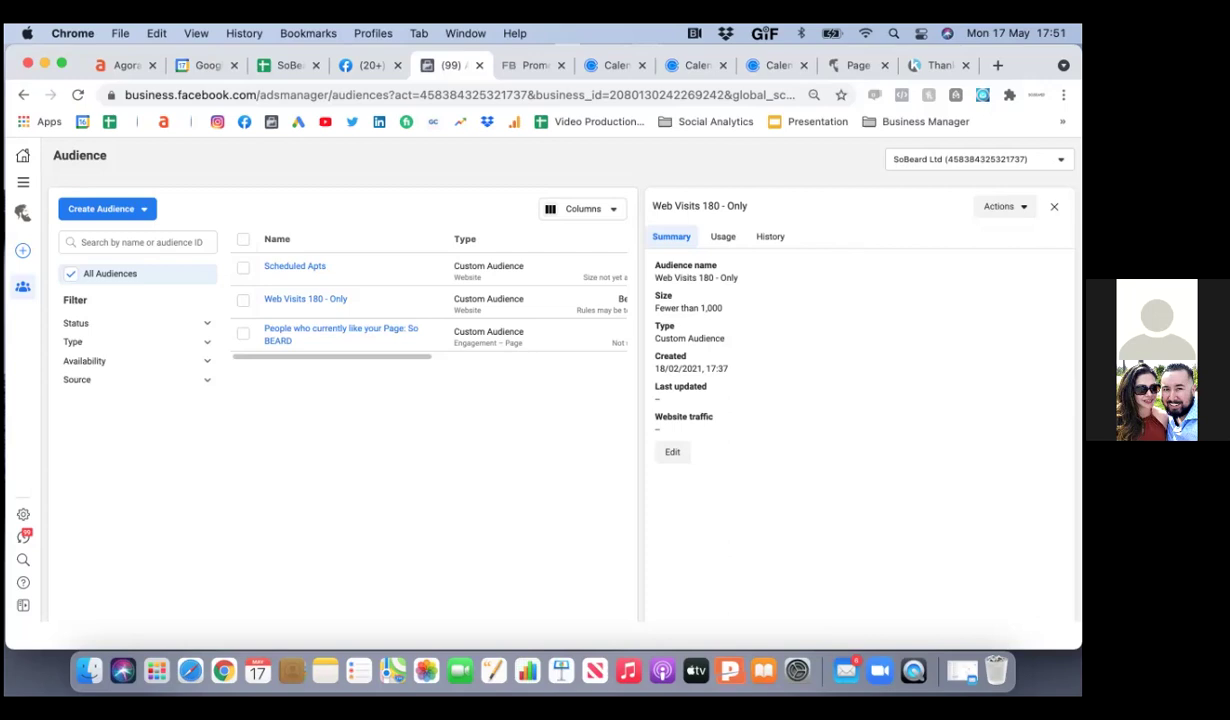
{"action": "left_click", "coordinate": [1054, 206]}
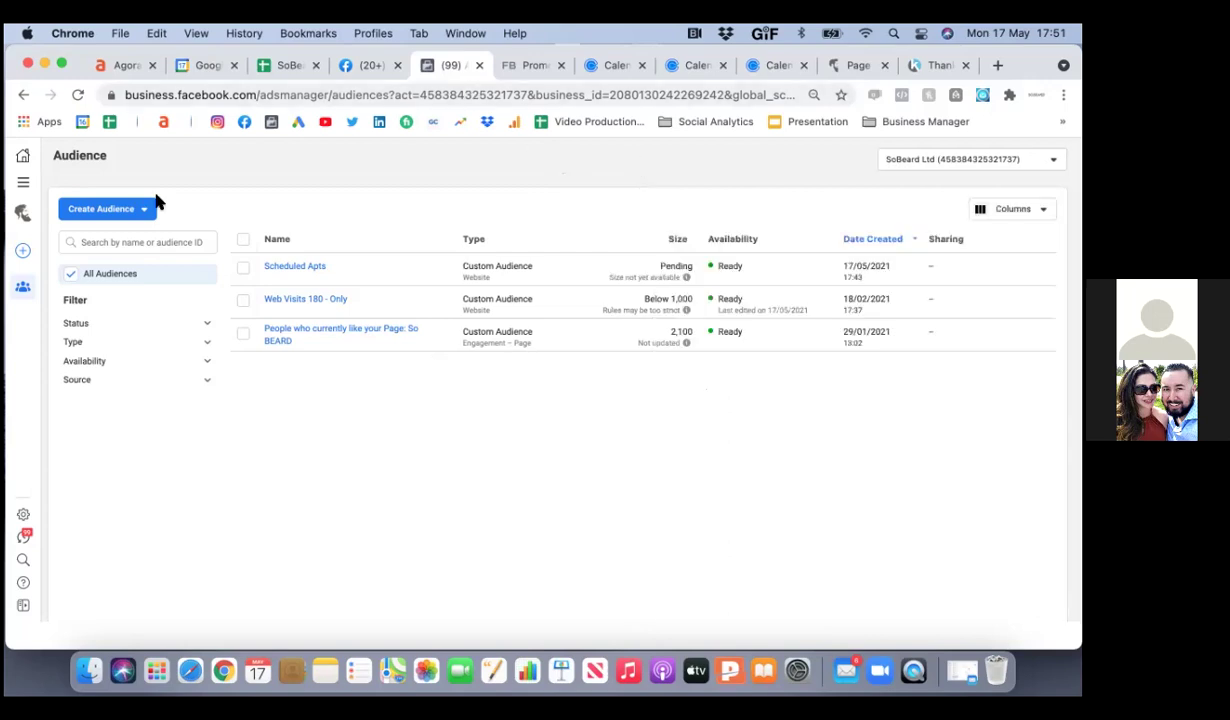
- Return to the business home page and open the campaigns of the MM Electrical ad account in Ads Manager
{"action": "left_click", "coordinate": [20, 155]}
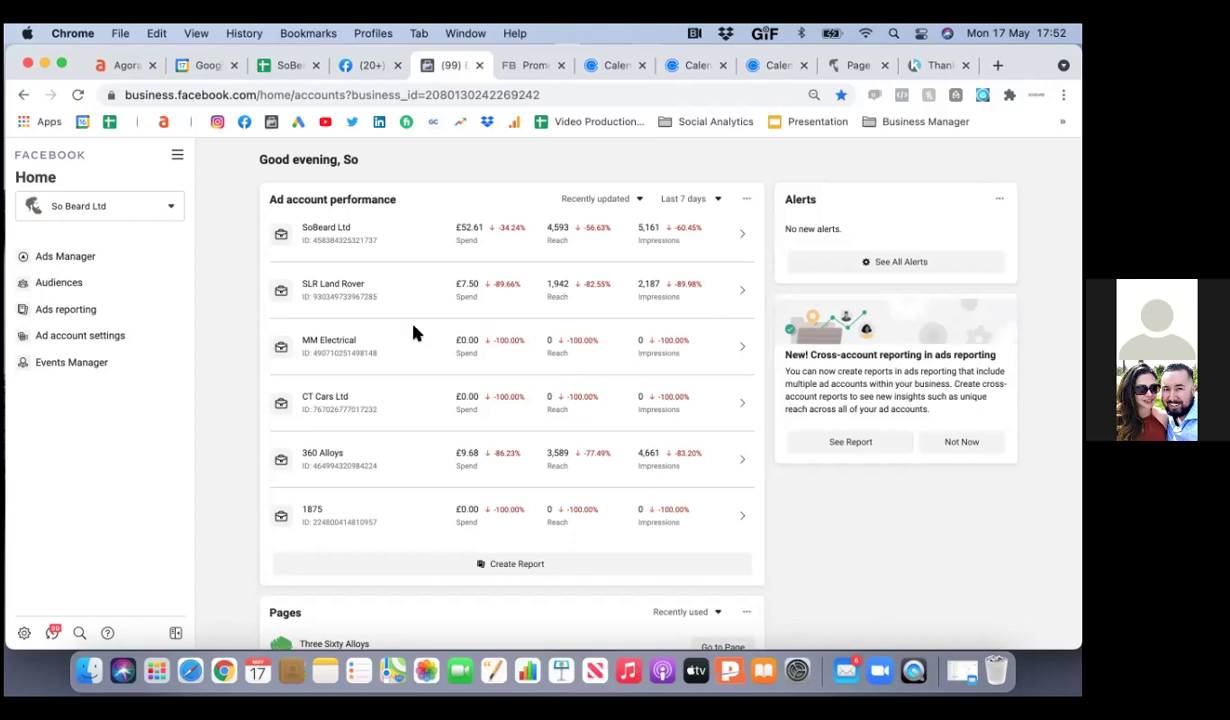
{"action": "left_click", "coordinate": [352, 342]}
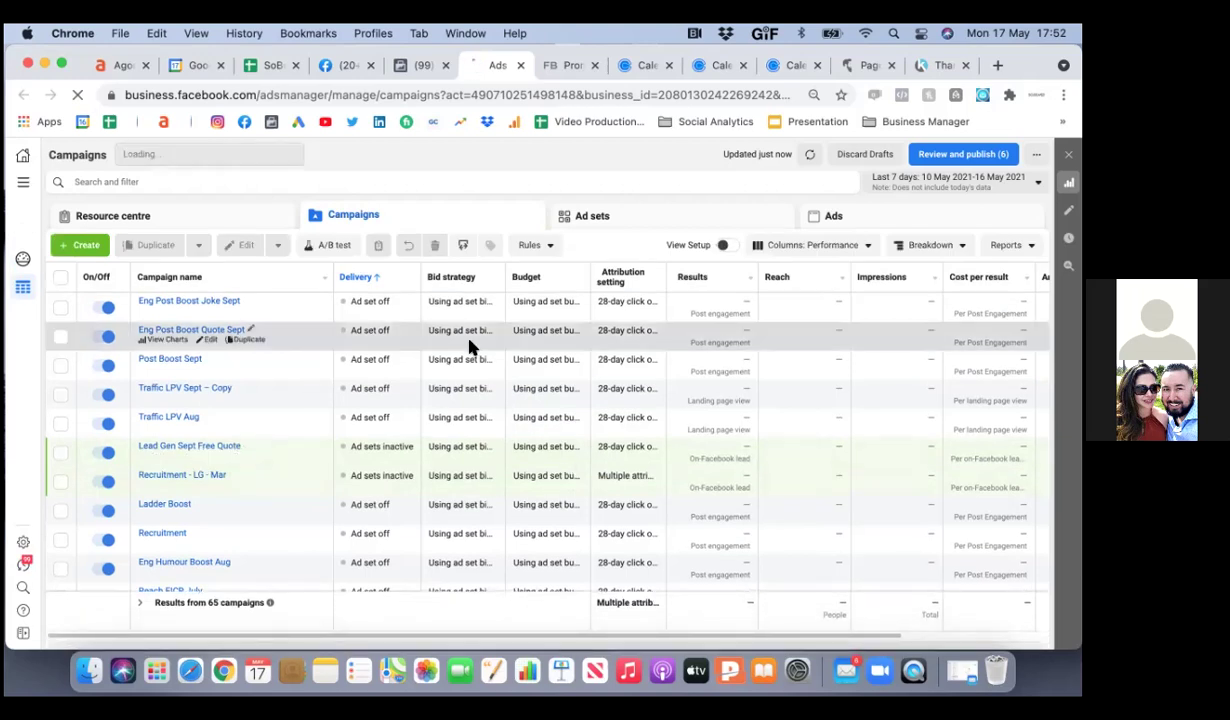
{"action": "key", "text": "XF86AudioRaiseVolume"}
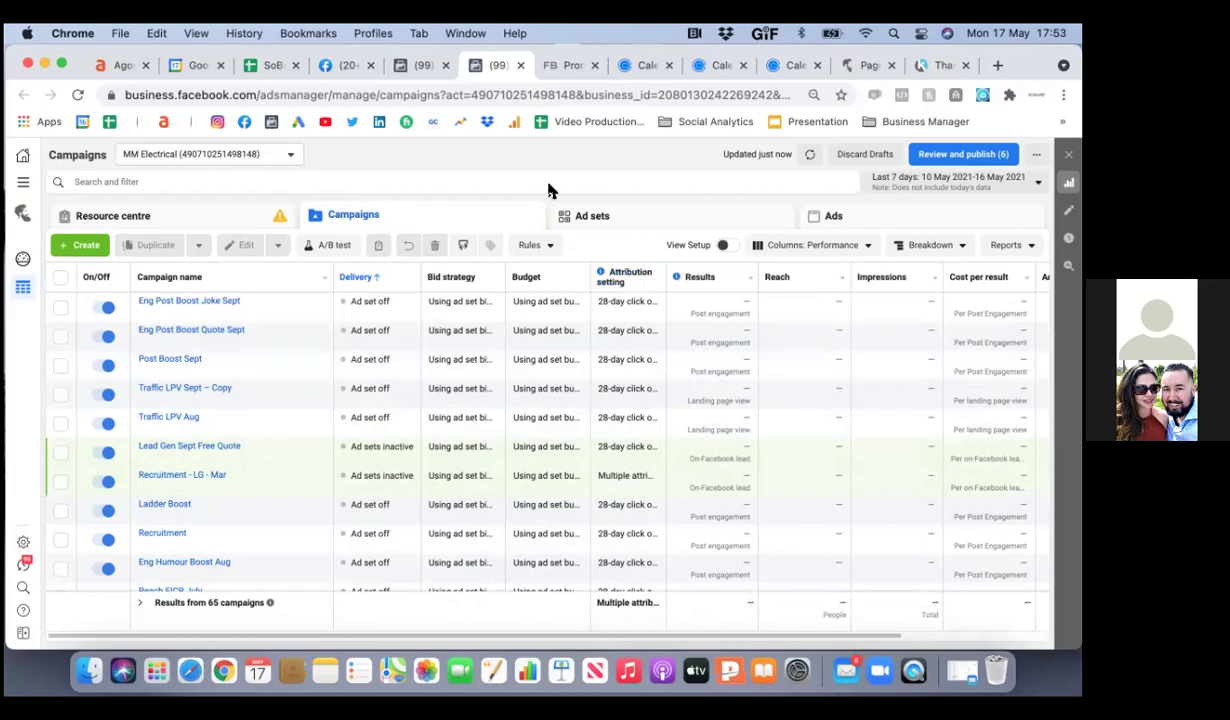
{"action": "left_click", "coordinate": [410, 67]}
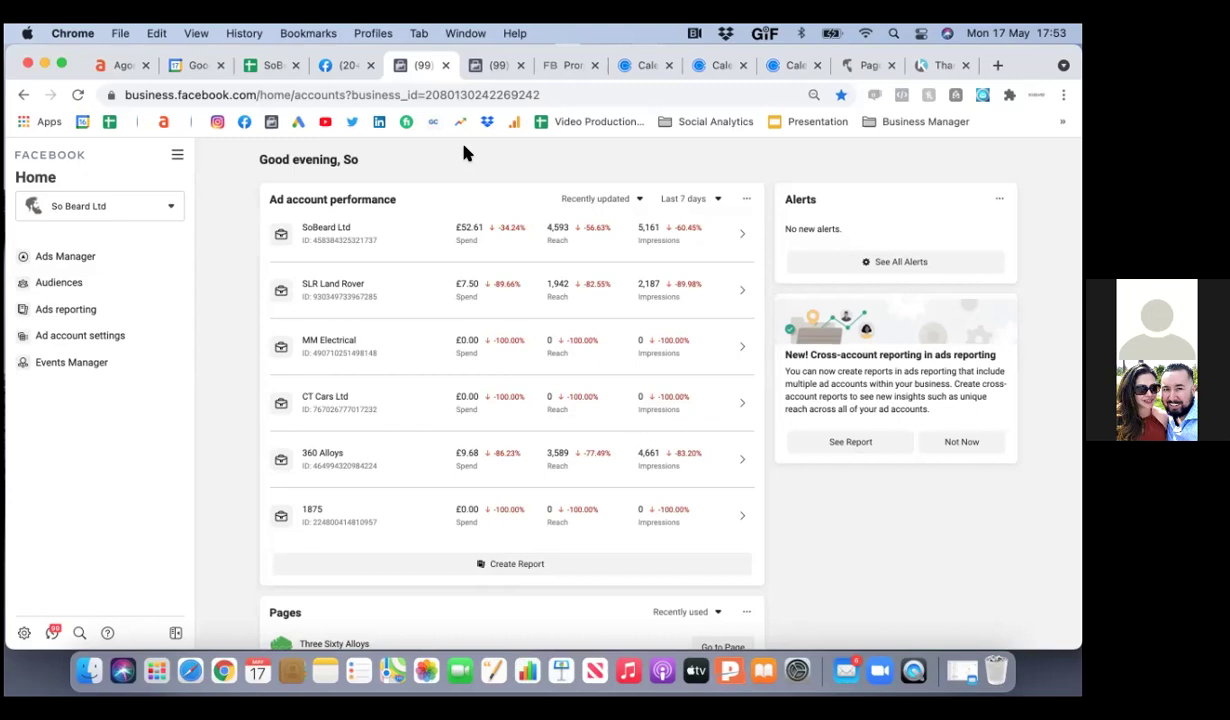
{"action": "left_click", "coordinate": [492, 70]}
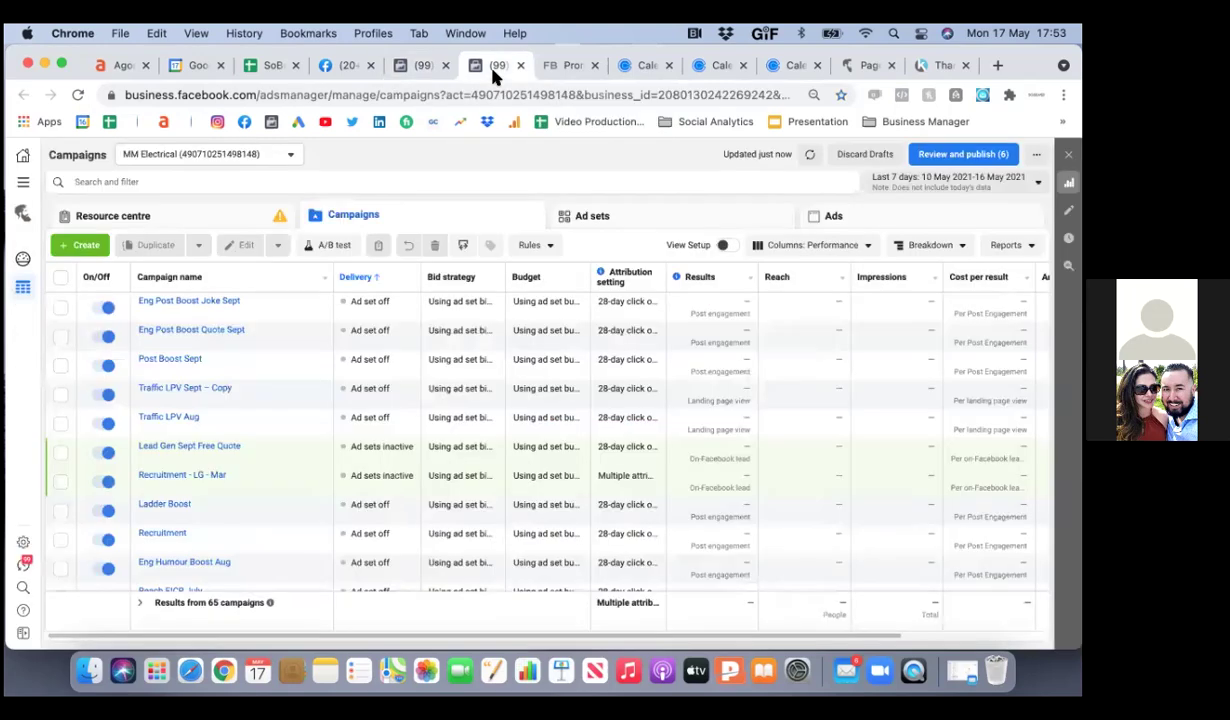